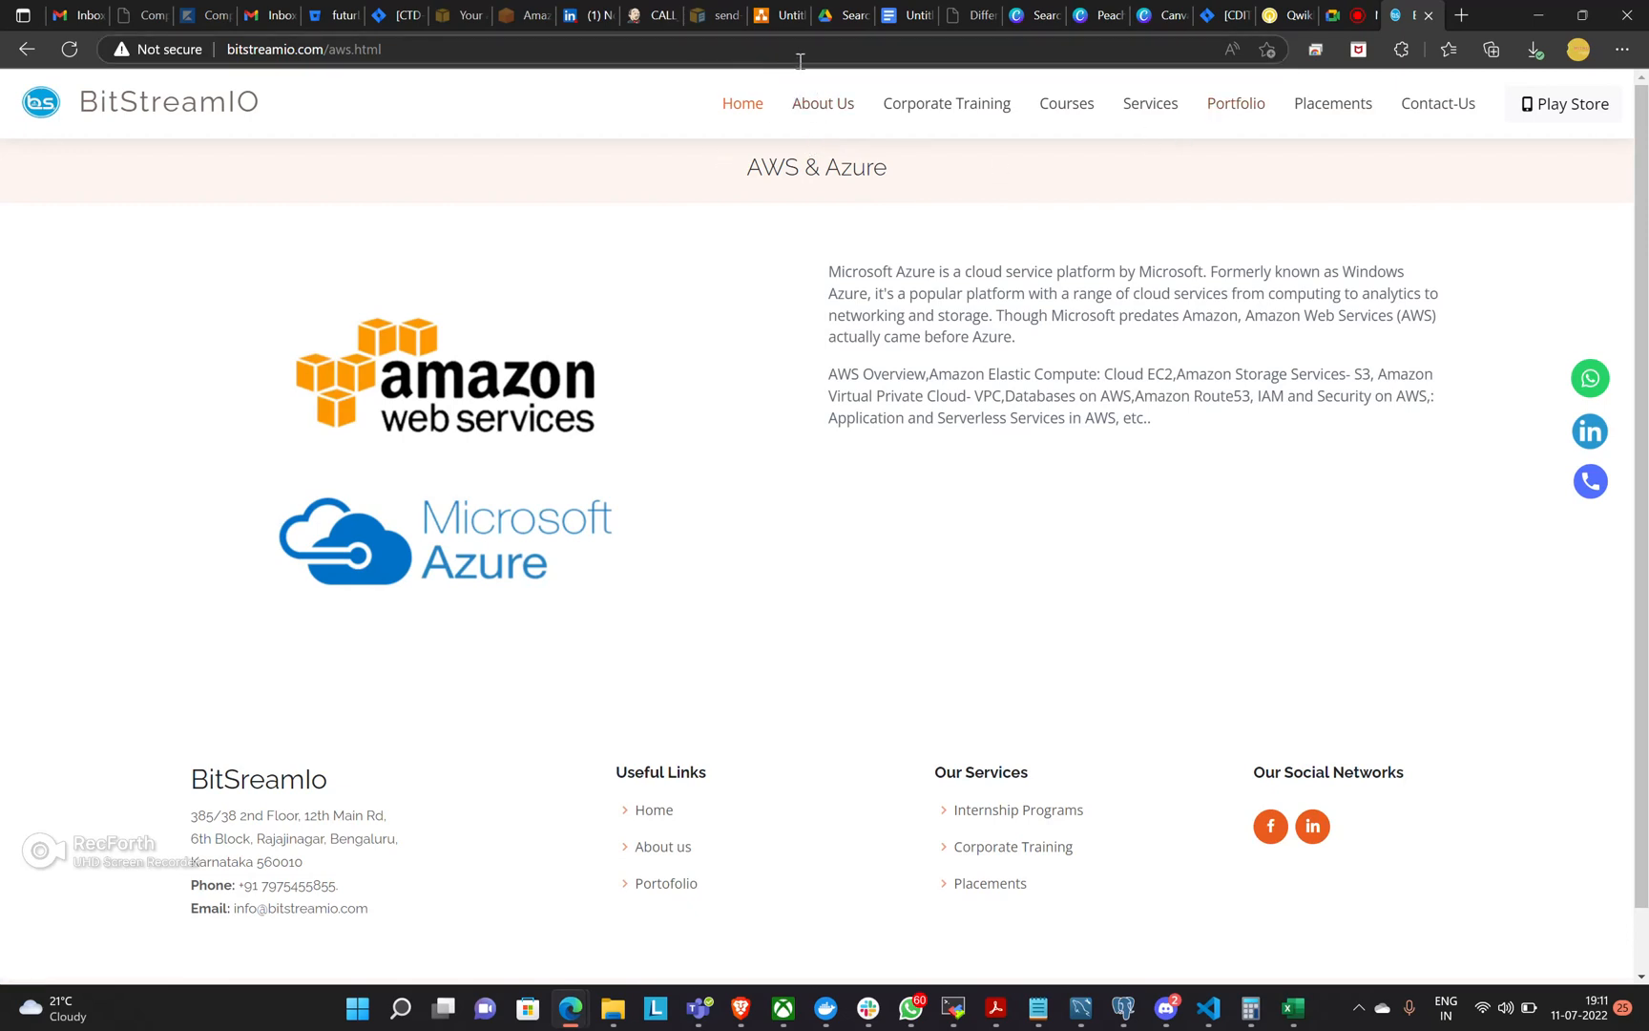
# Switch to the Untitled Diagram.drawio page and find a blank canvas area below the POLICY diagram.
pyautogui.click(777, 15)
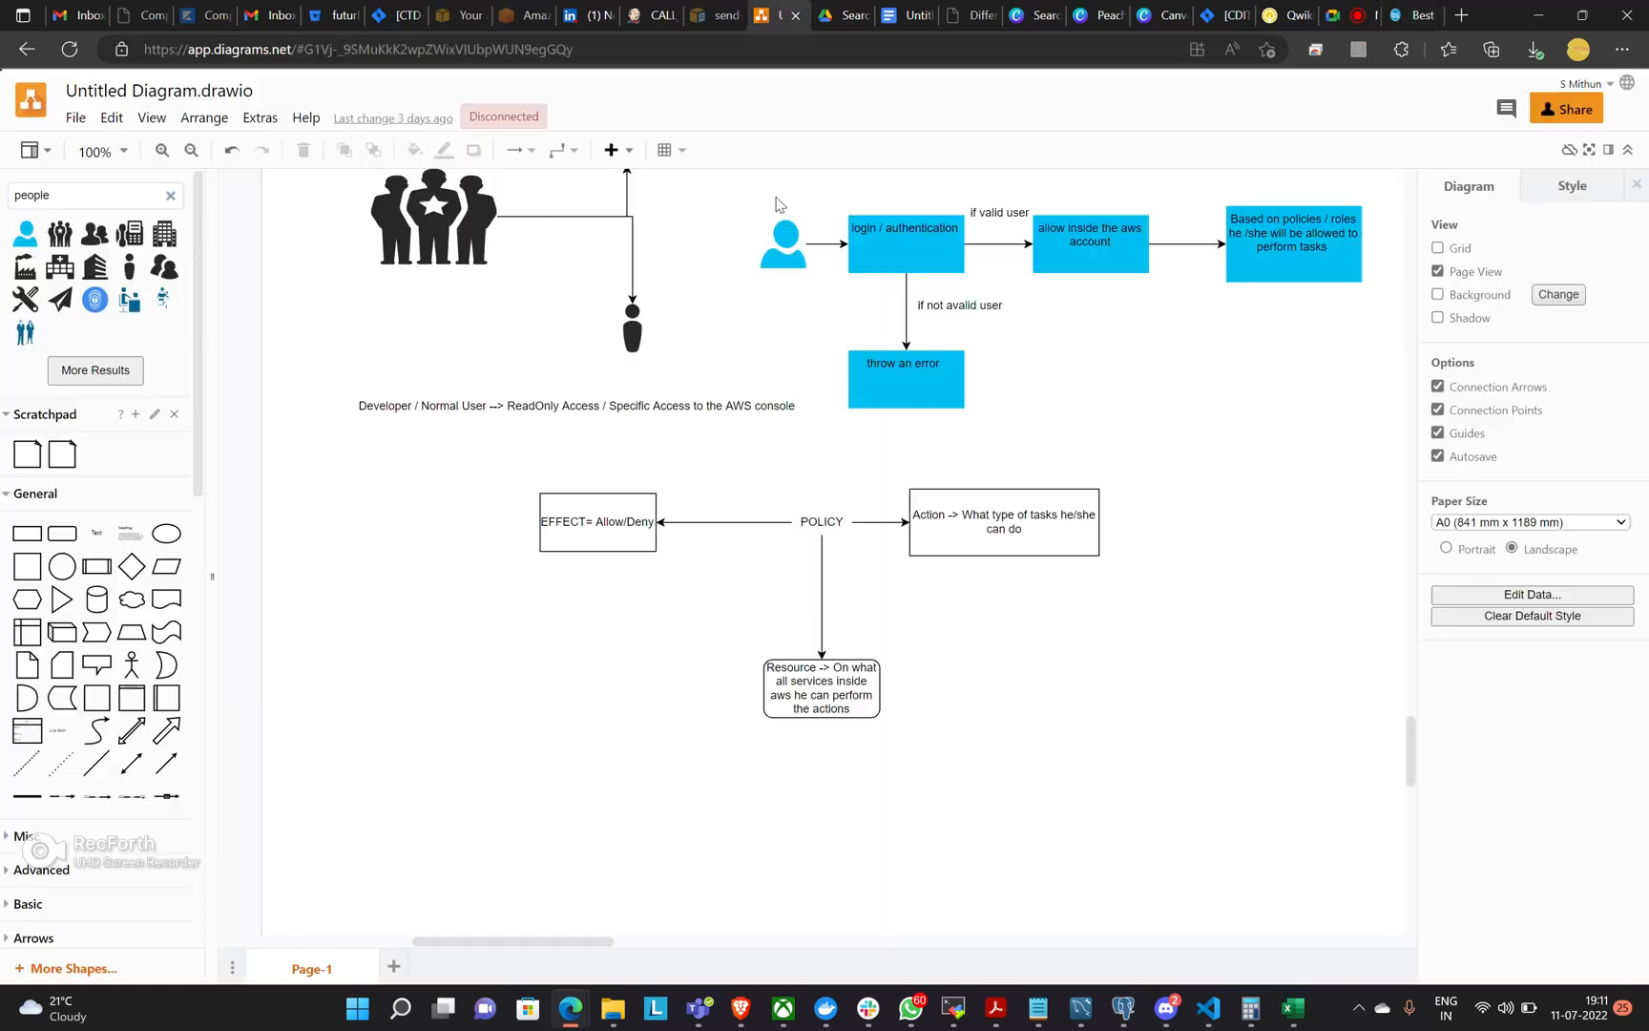
pyautogui.scroll(-5, 826, 313)
pyautogui.scroll(1, 876, 298)
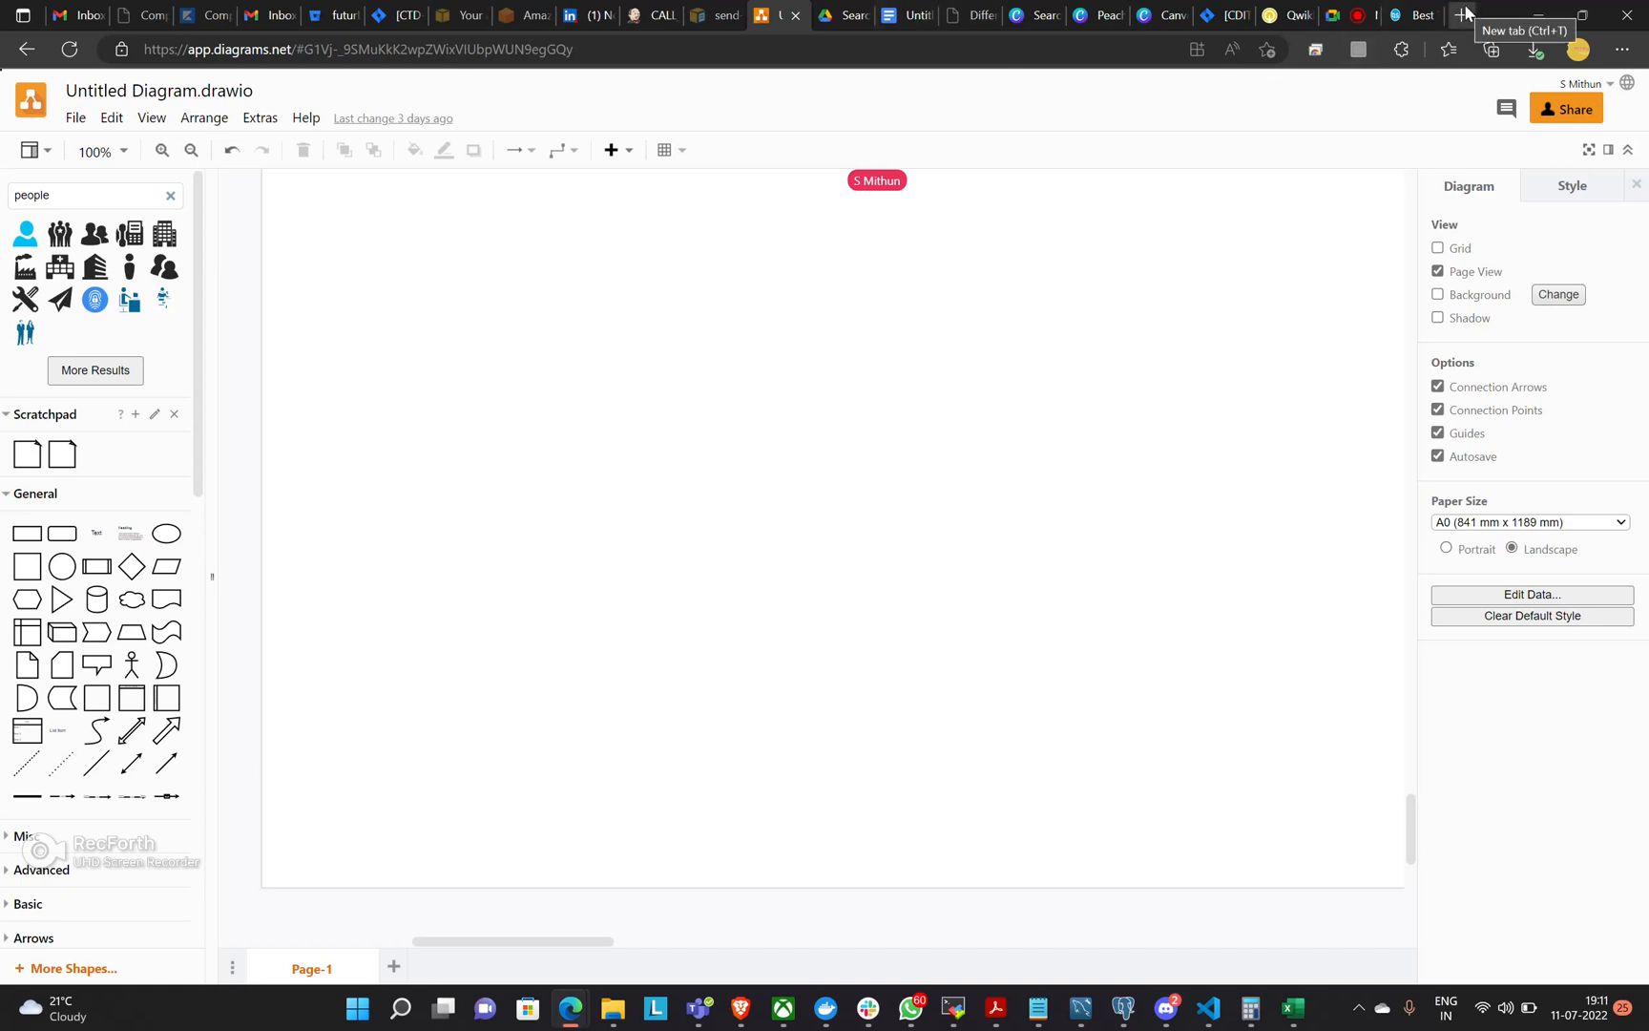
# Return to the BitStreamIO site, load its home page at bitstreamio.com and look through it to the Corporate Training section.
pyautogui.click(1407, 15)
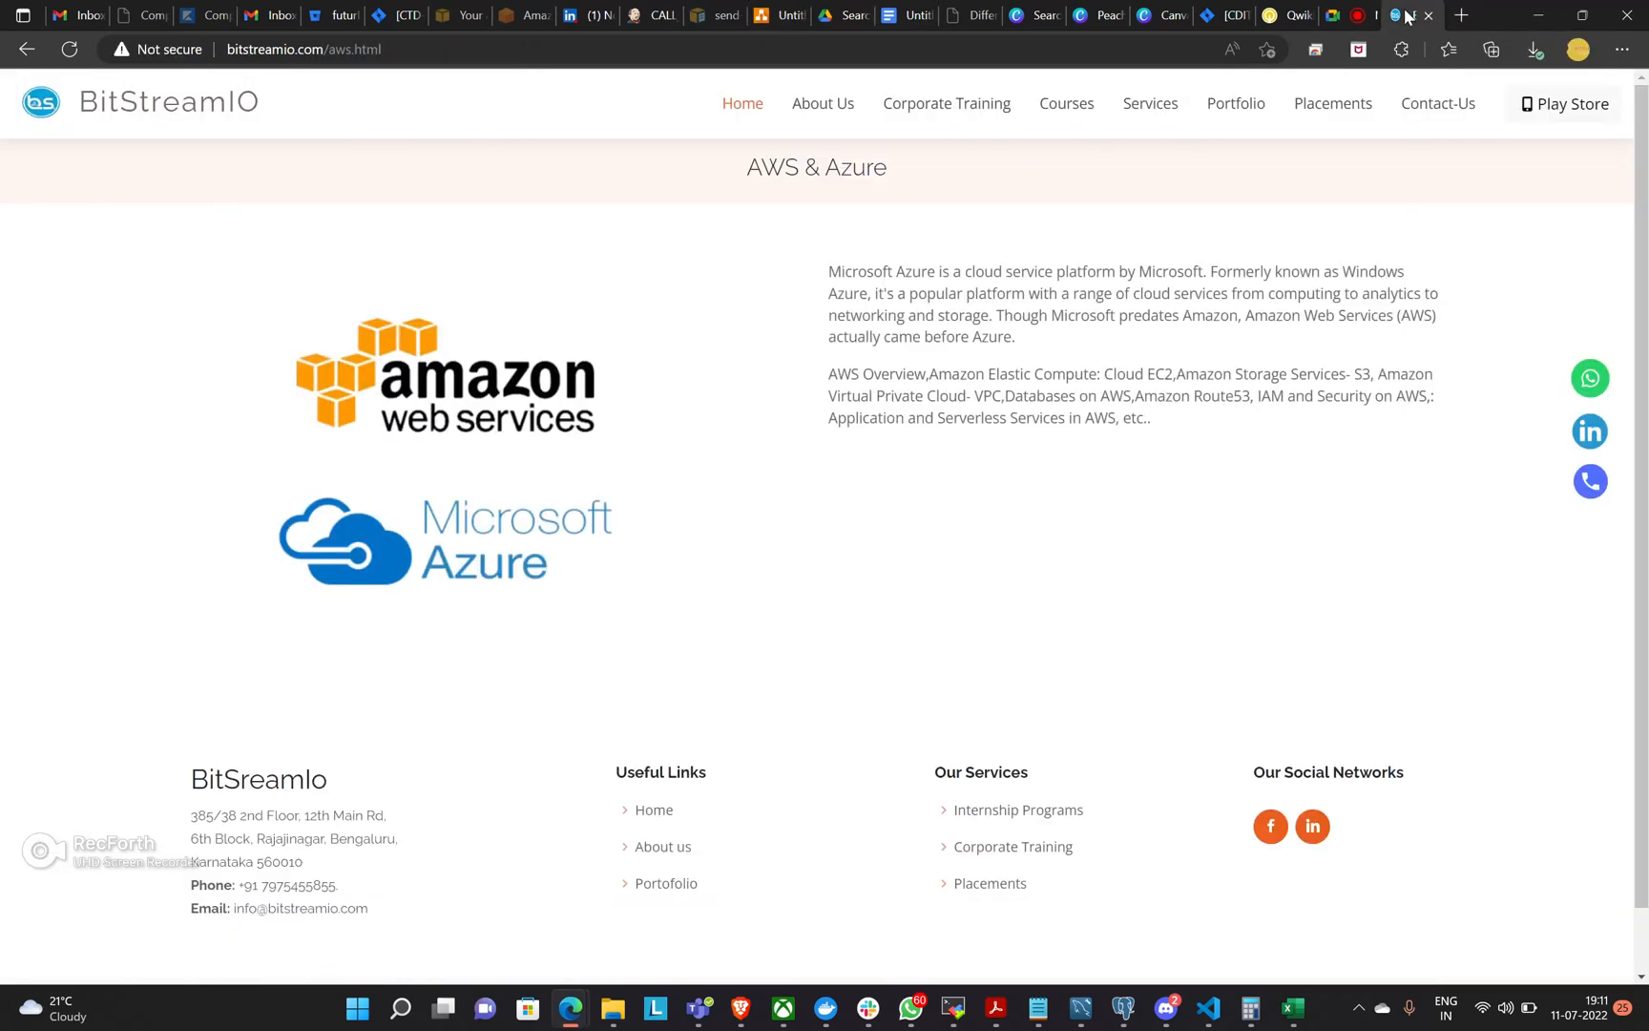
pyautogui.click(482, 53)
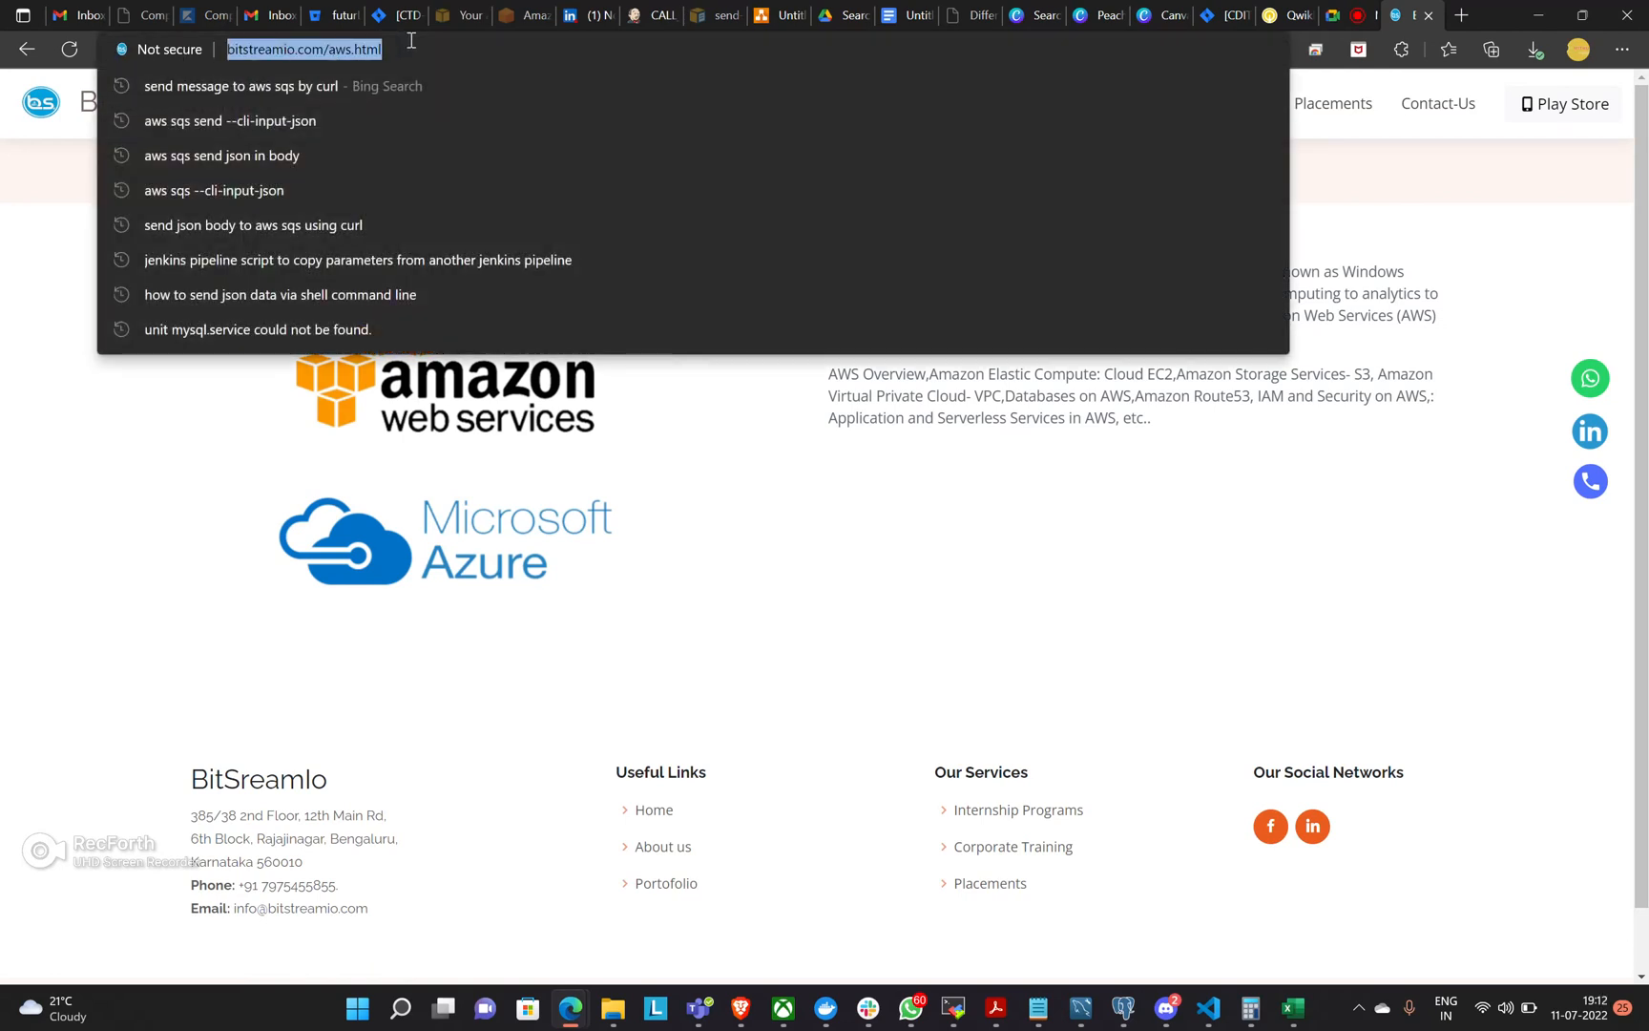
pyautogui.click(412, 44)
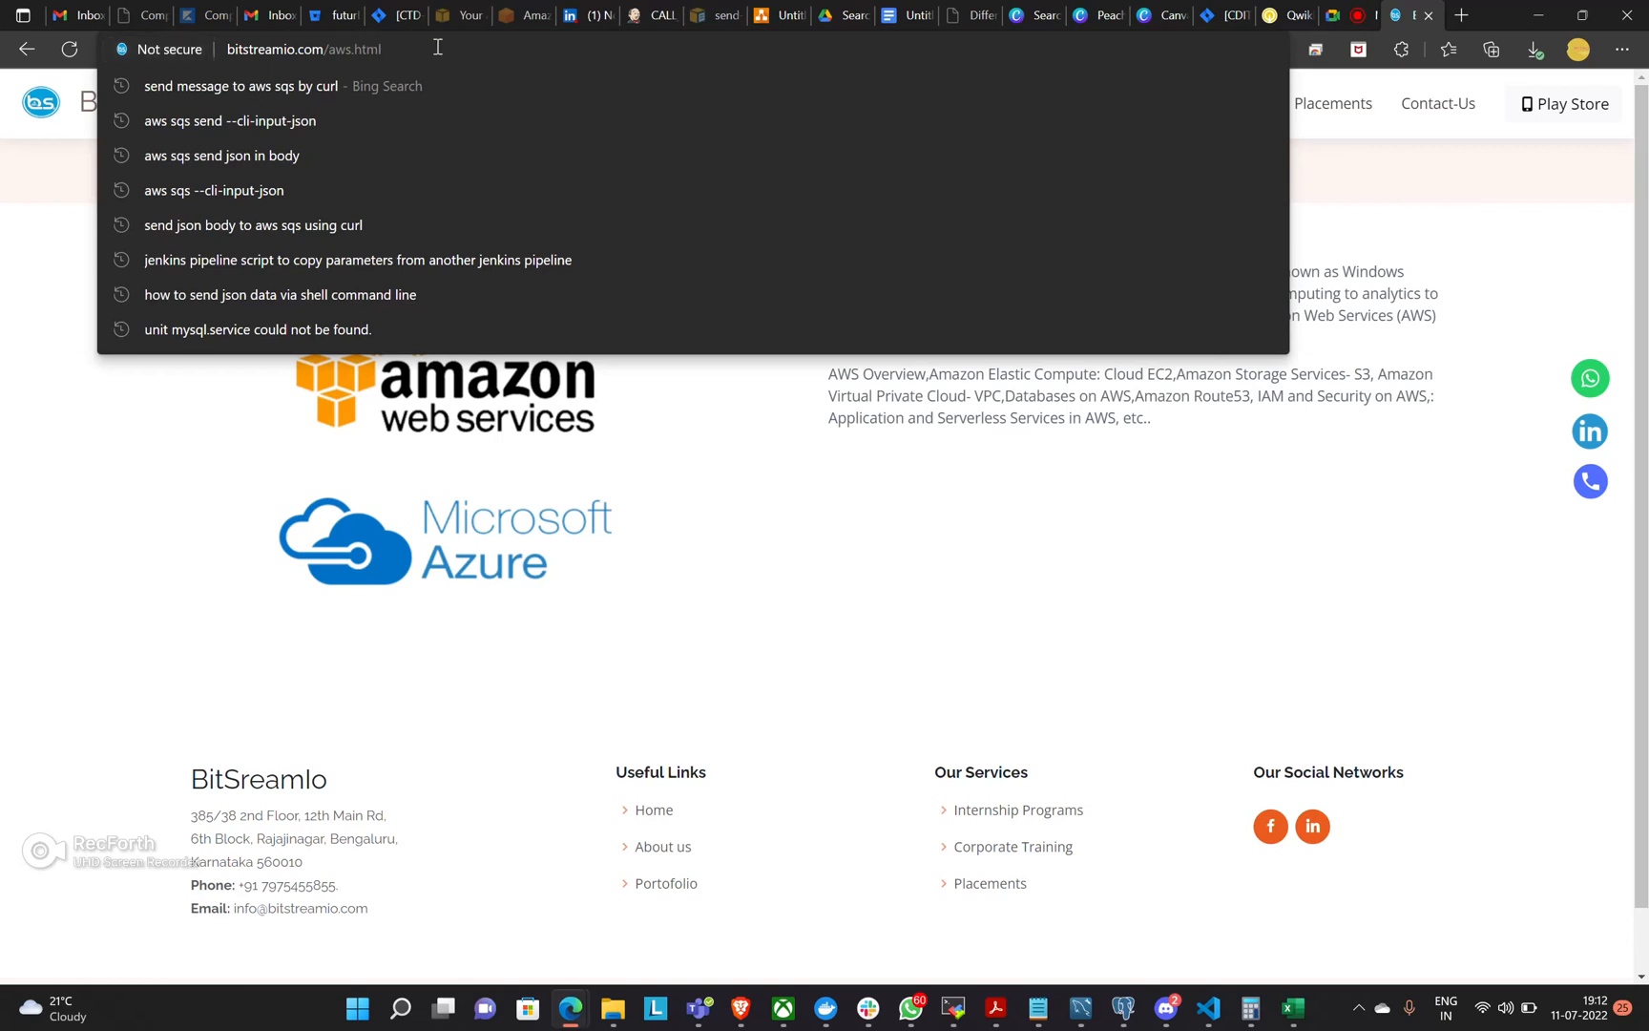
pyautogui.press('BackSpace')
pyautogui.press('BackSpace')
pyautogui.press('BackSpace')
pyautogui.press('BackSpace')
pyautogui.press('BackSpace')
pyautogui.press('BackSpace')
pyautogui.press('BackSpace')
pyautogui.press('BackSpace')
pyautogui.press('BackSpace')
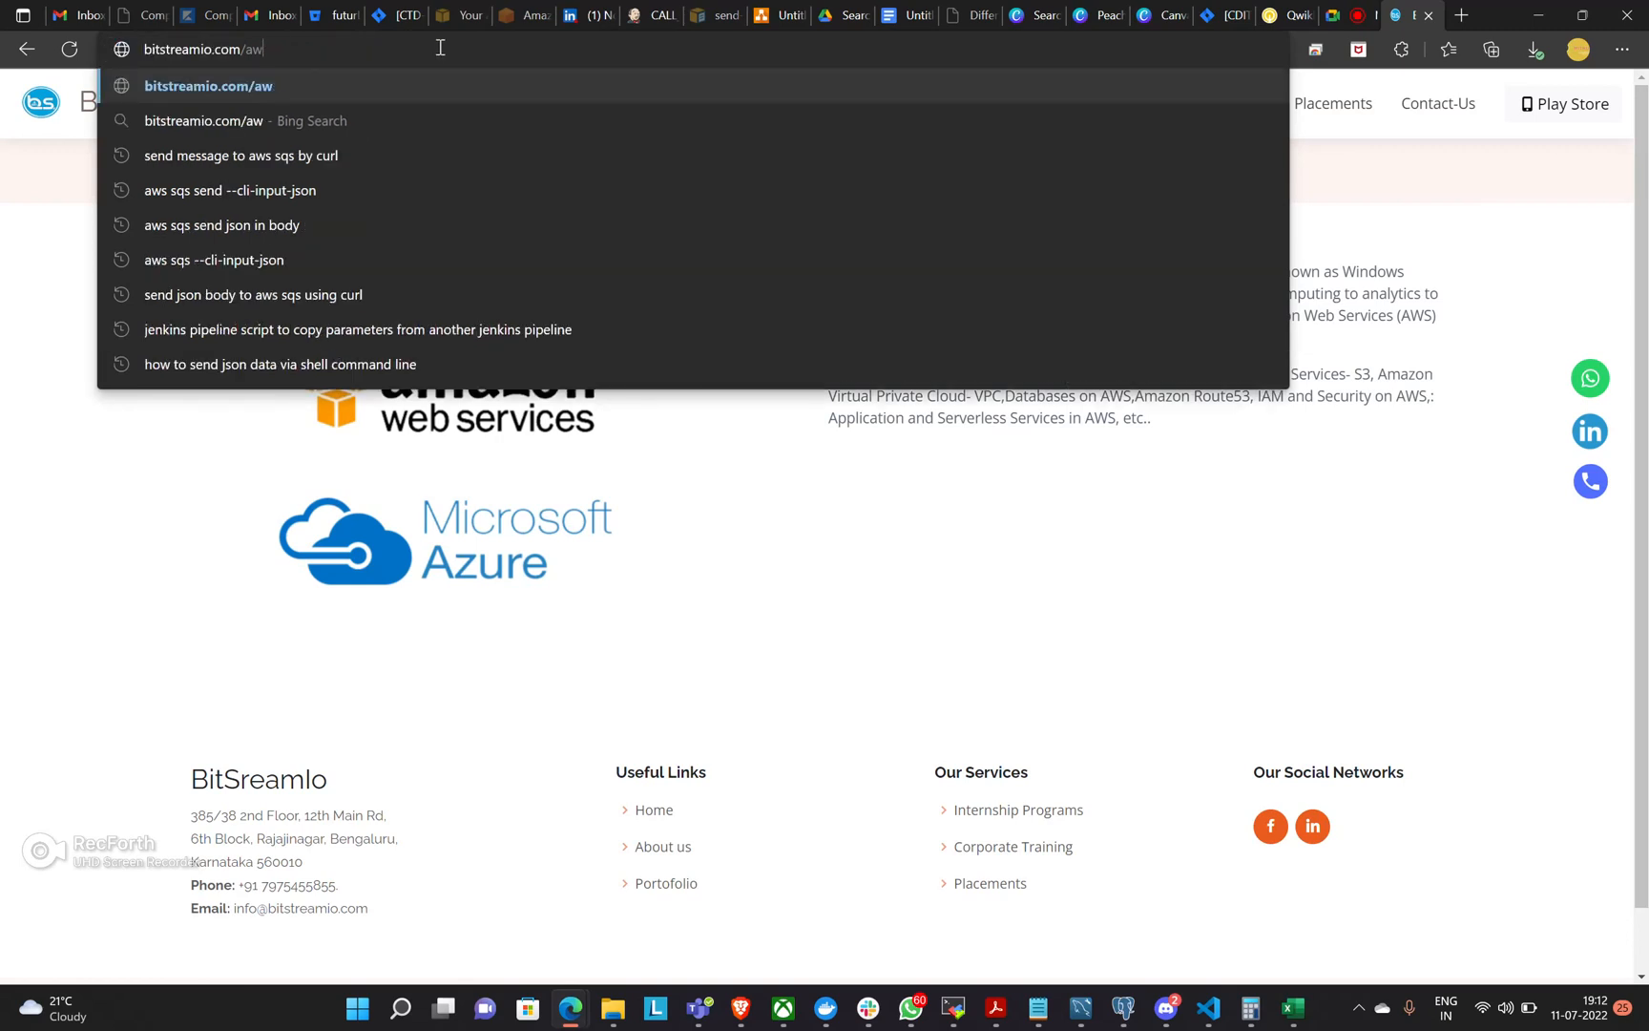
pyautogui.press('Return')
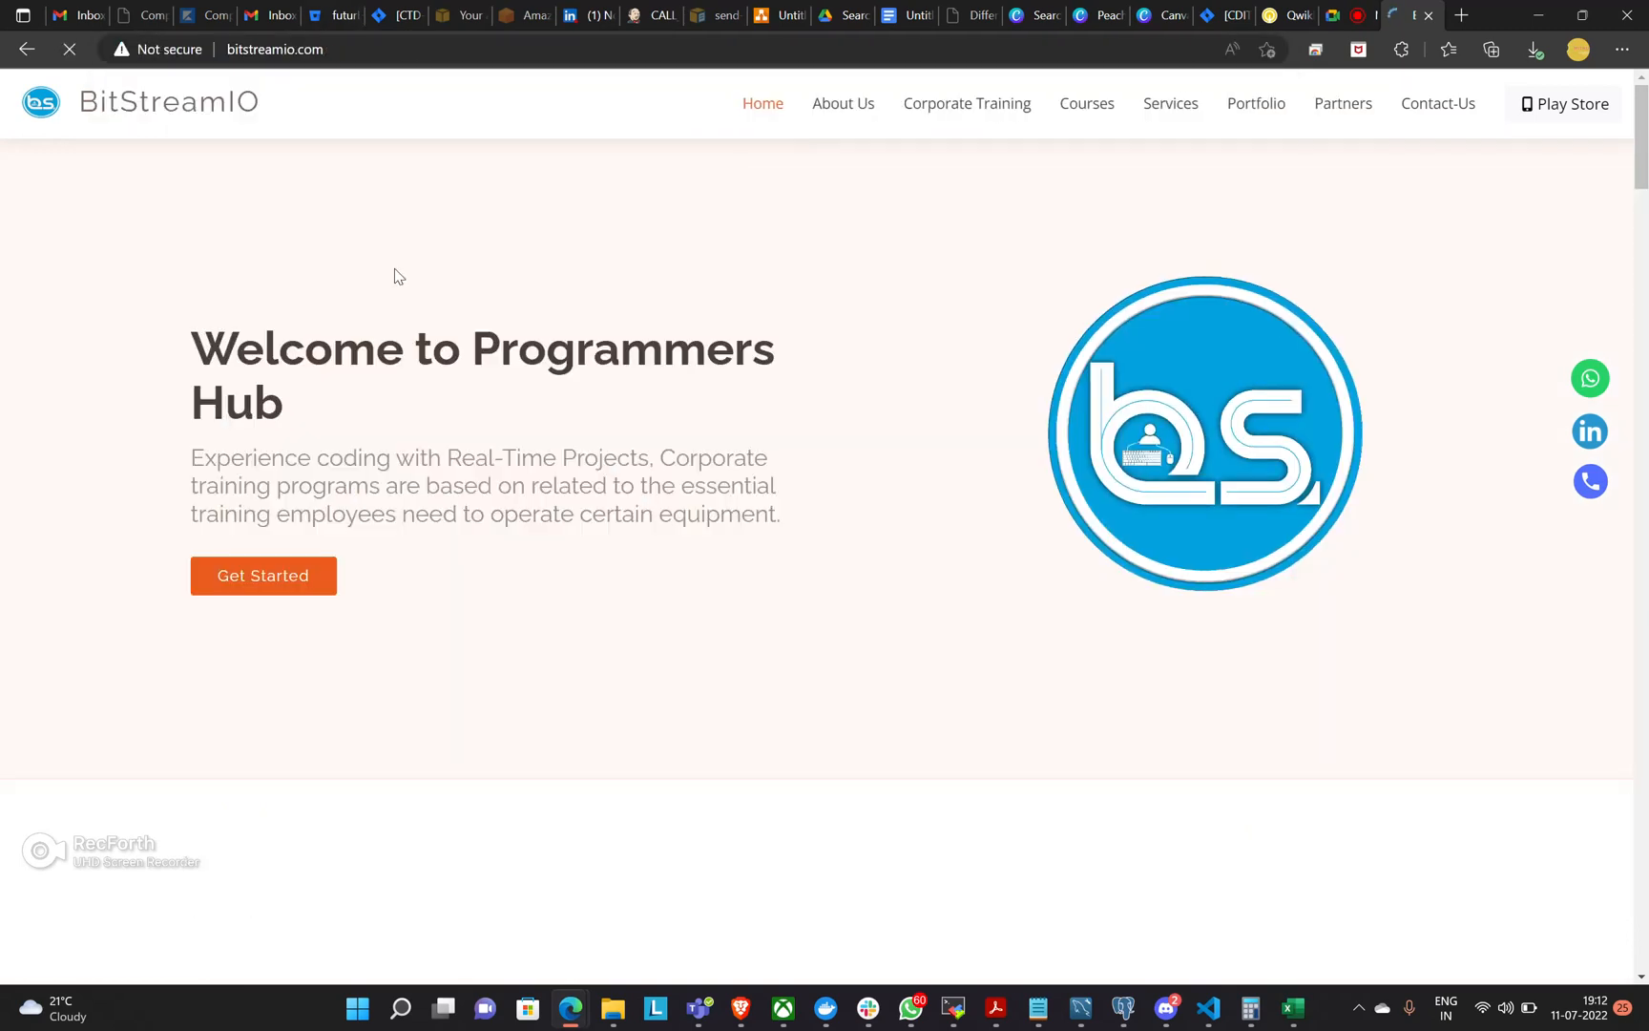
pyautogui.scroll(-3, 935, 436)
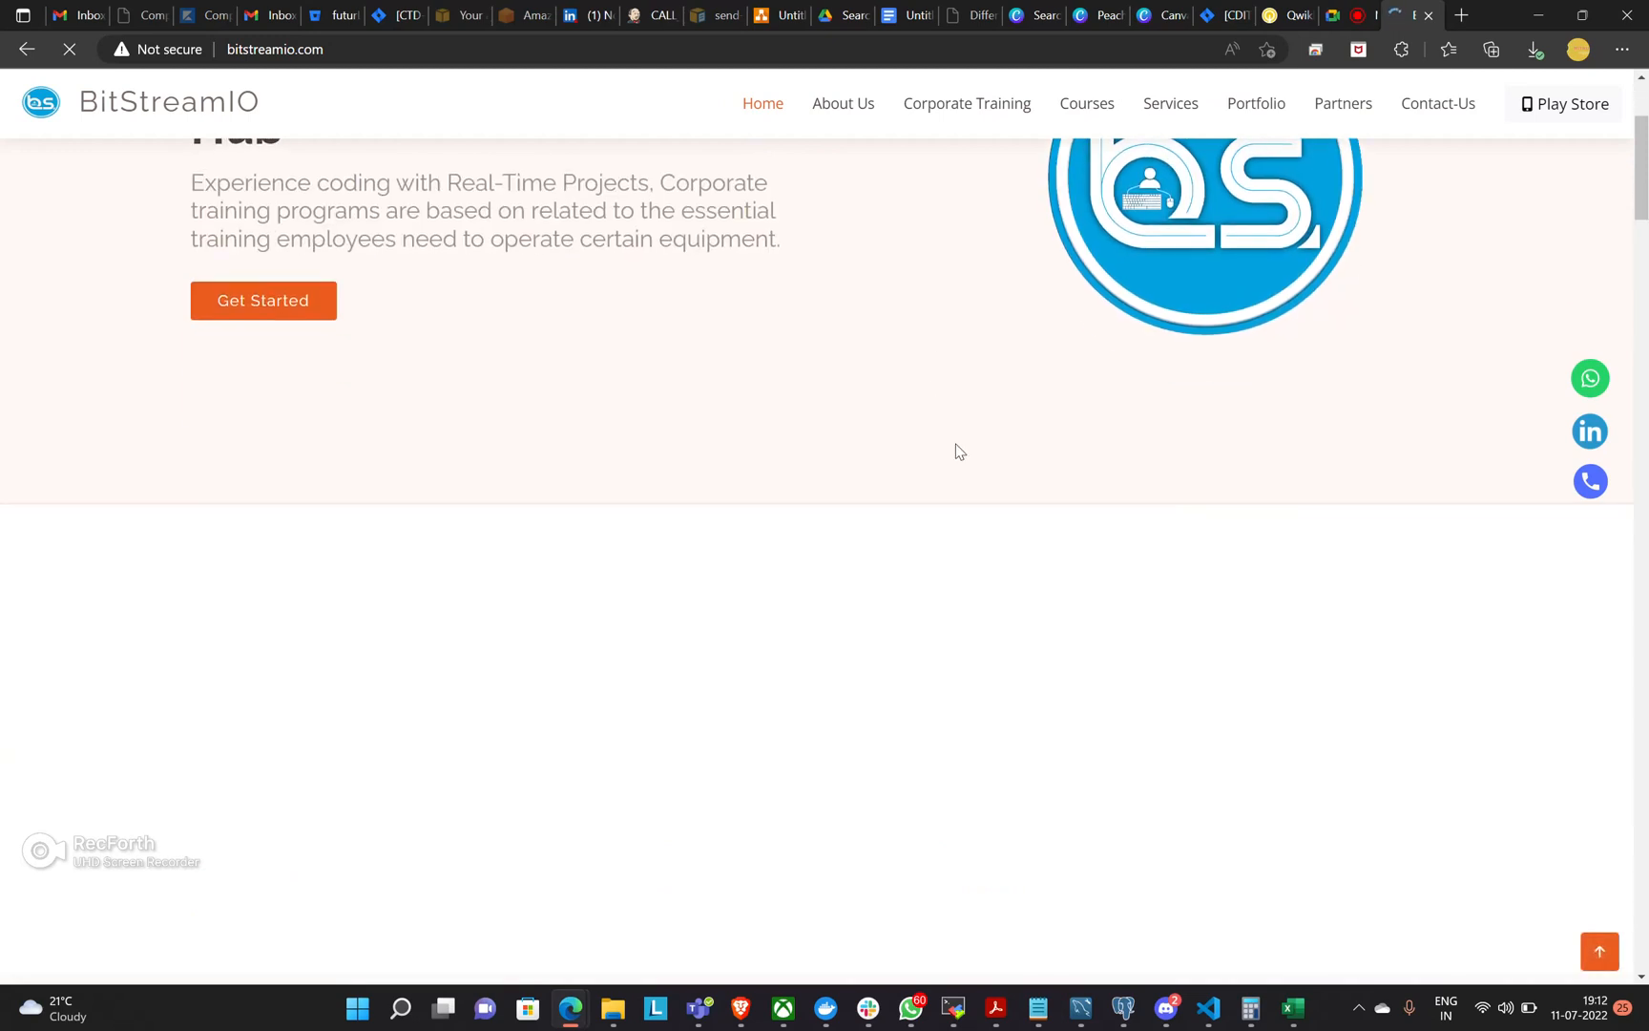
pyautogui.scroll(-3, 954, 458)
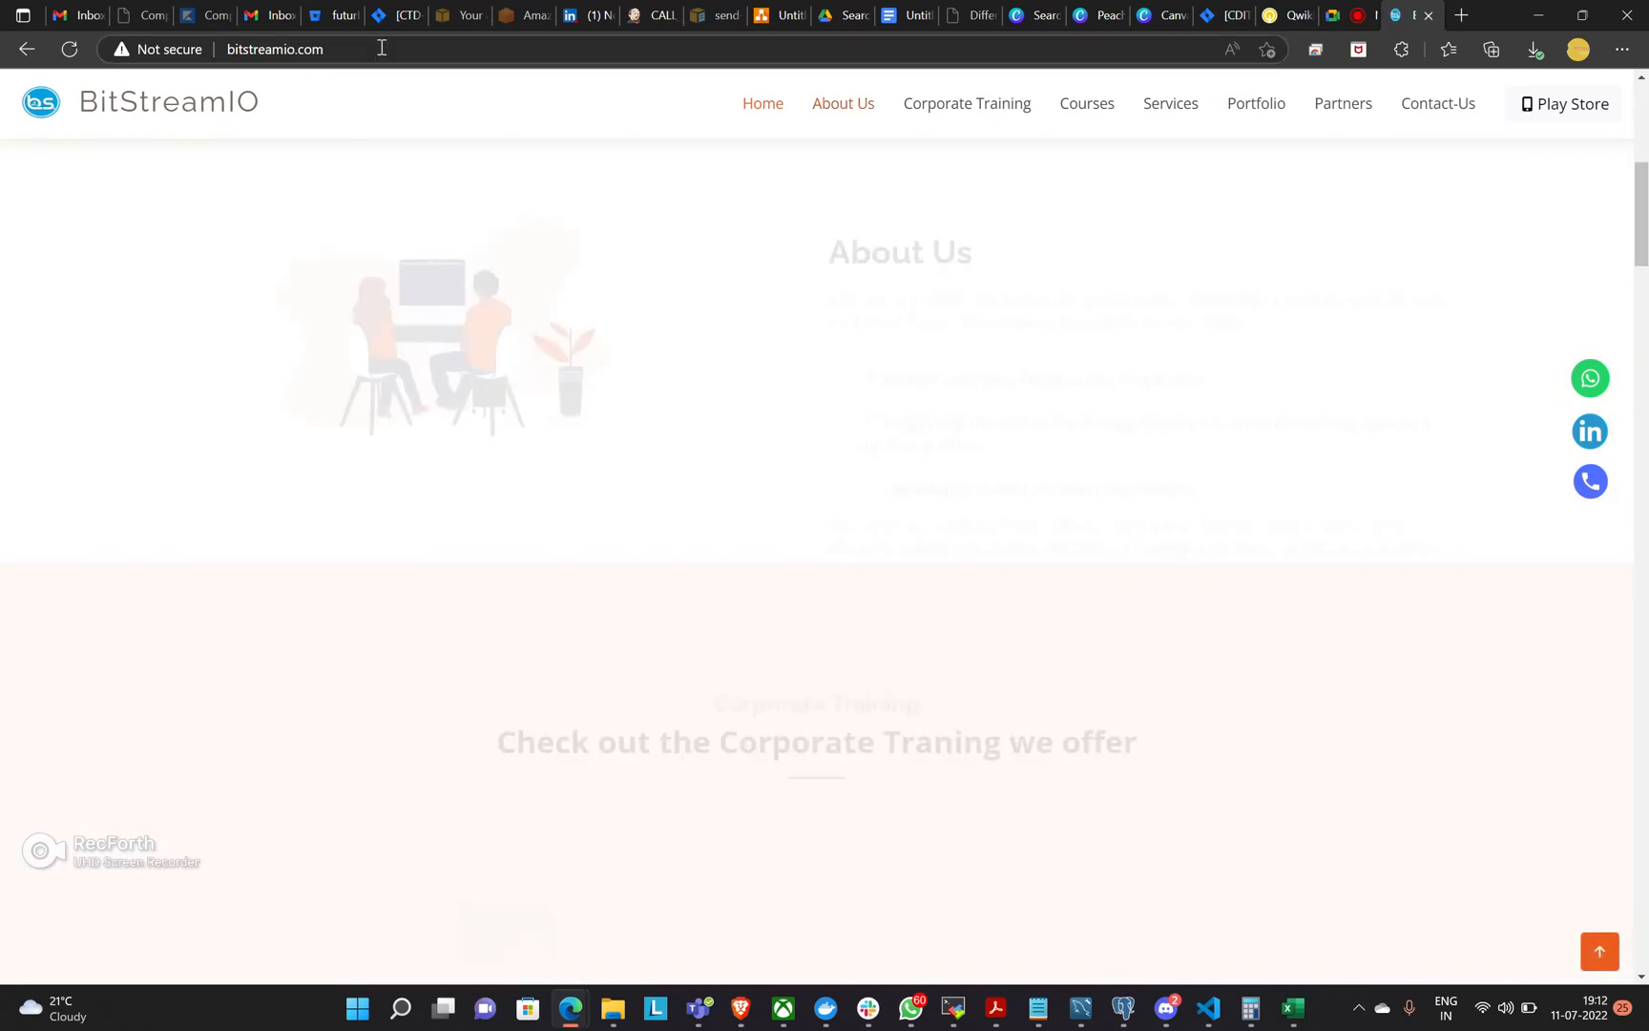
# Go to flipkart.com in place of the BitStreamIO page.
pyautogui.click(175, 60)
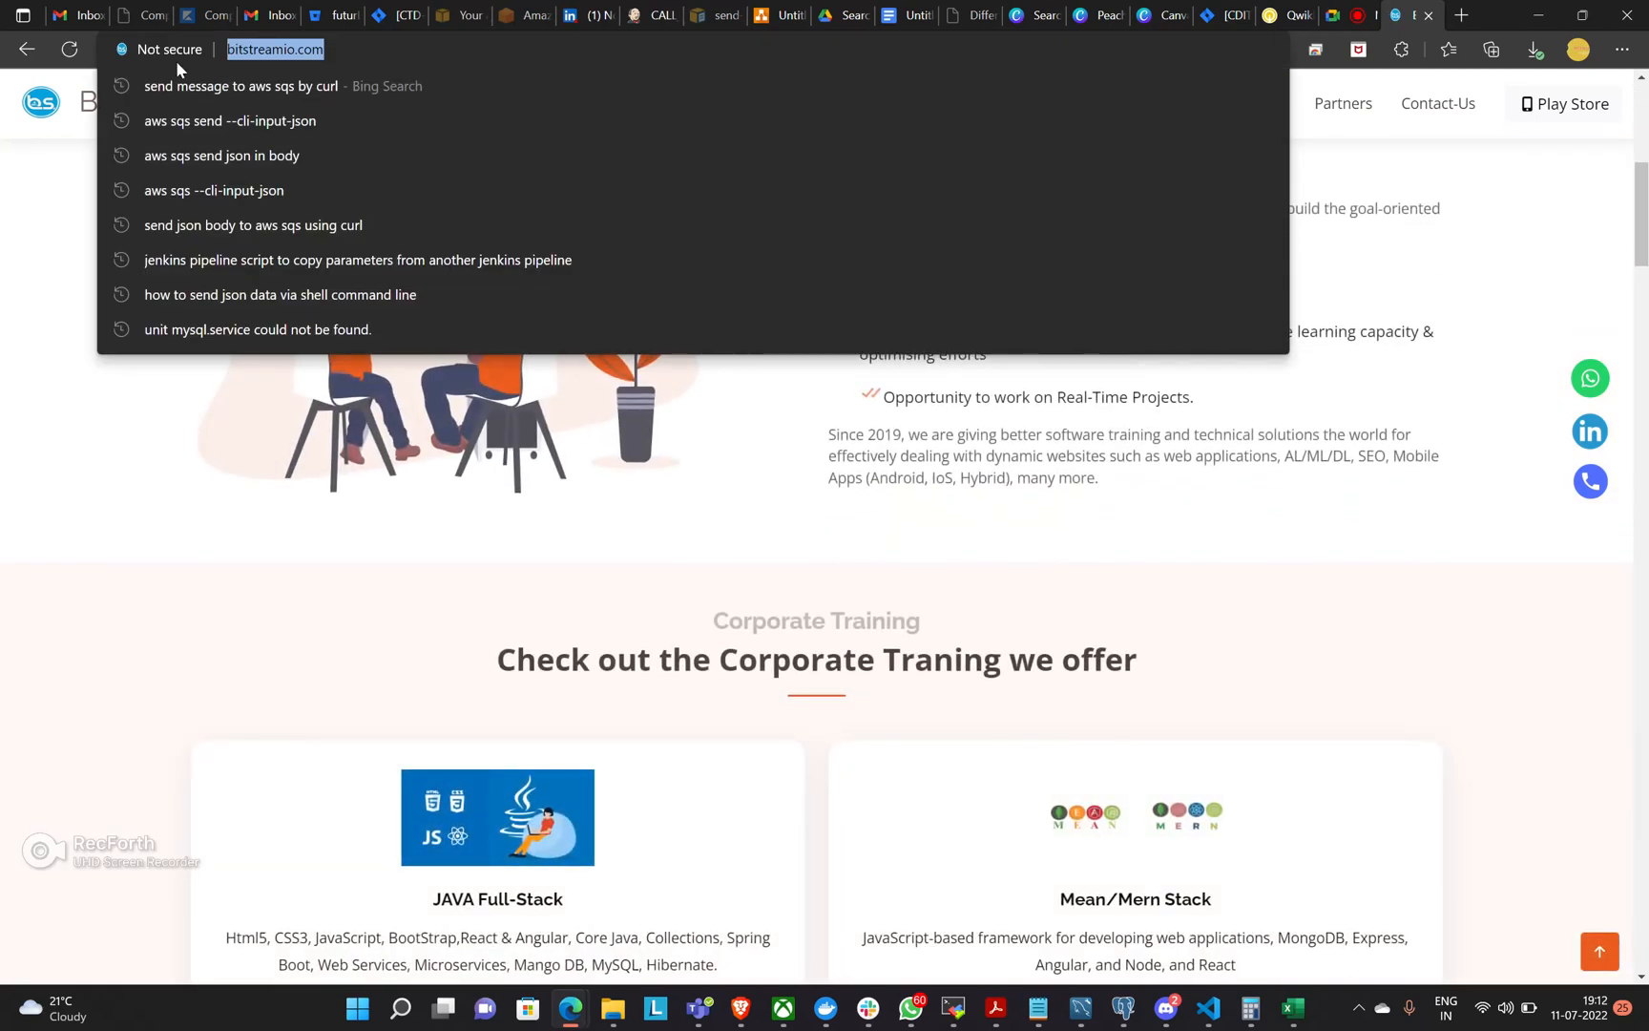
pyautogui.write('flip')
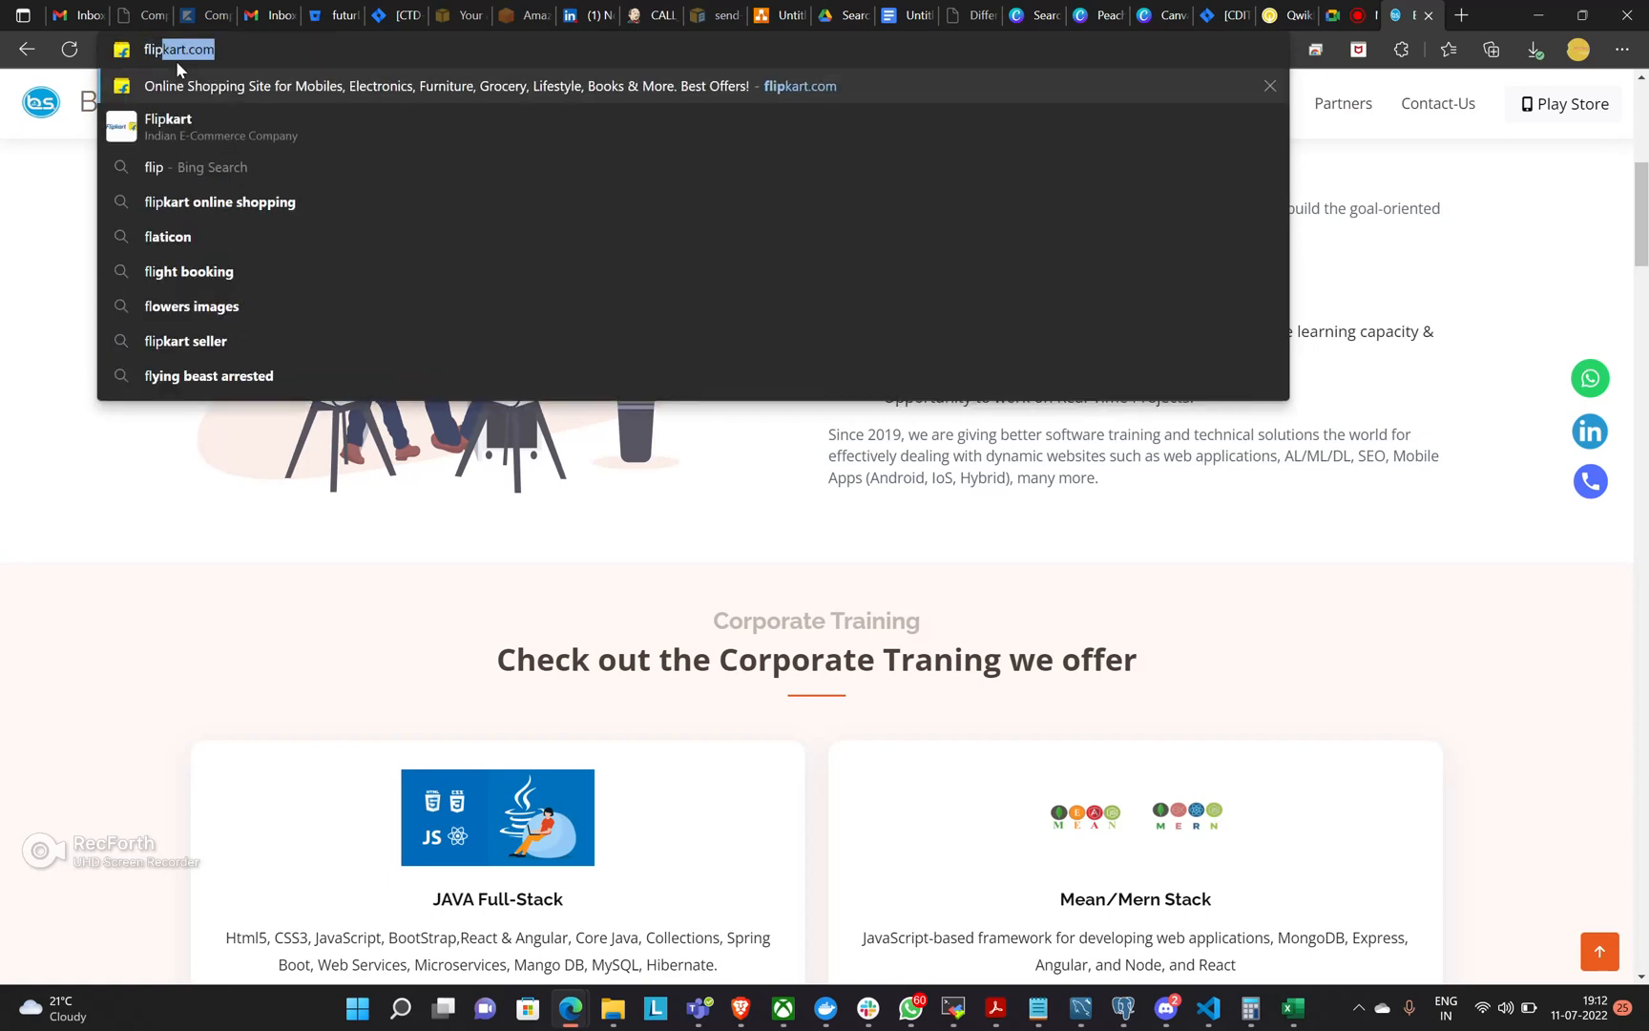
pyautogui.press('Return')
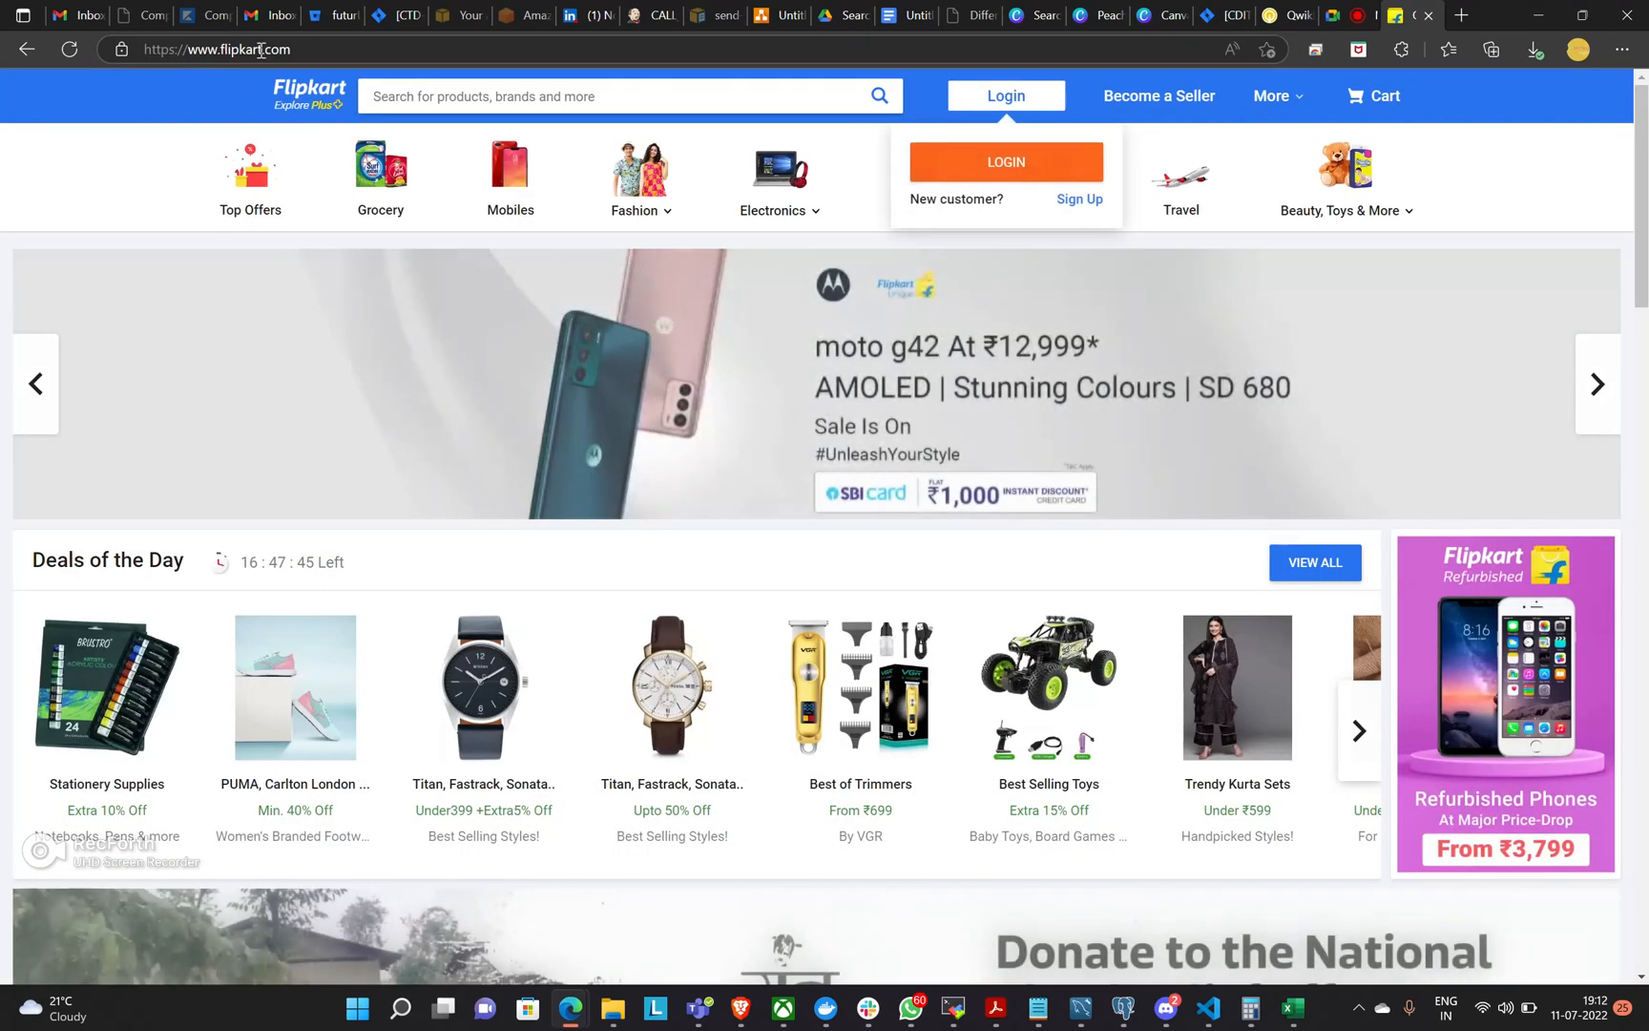
# Switch to the draw.io diagram and place a blue user icon in the left part of the blank canvas.
pyautogui.click(758, 26)
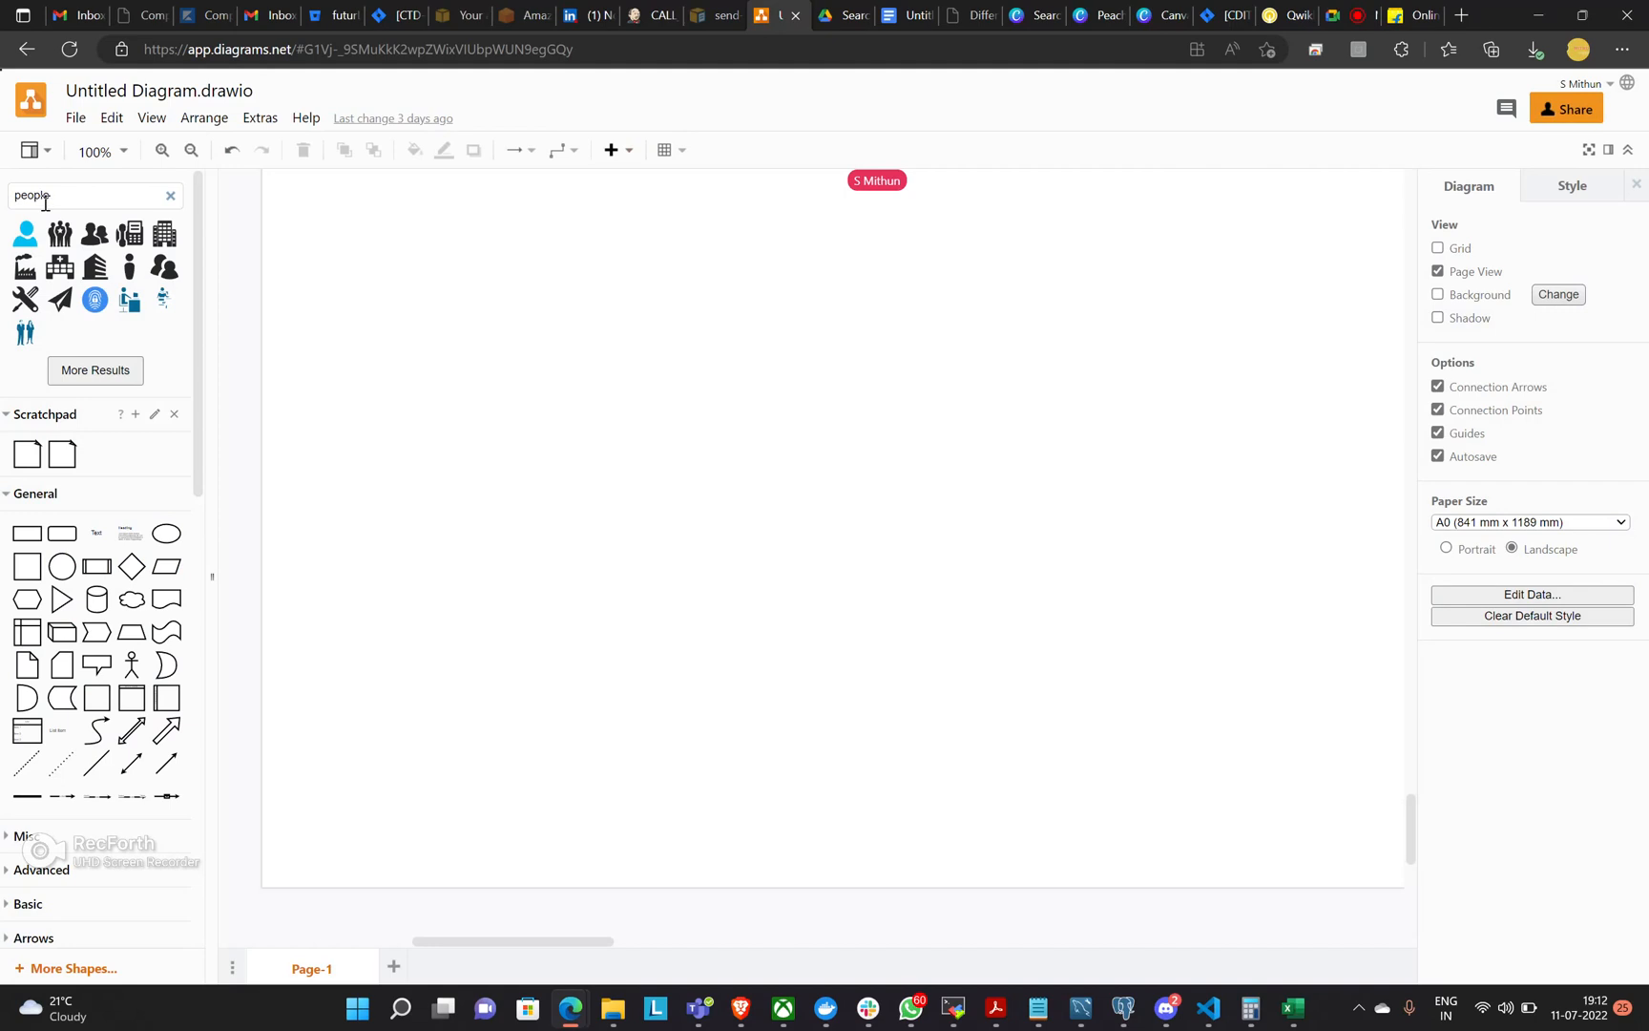
pyautogui.click(25, 233)
pyautogui.moveTo(995, 563); pyautogui.dragTo(944, 560)
pyautogui.moveTo(814, 562); pyautogui.dragTo(444, 483)
pyautogui.moveTo(811, 551); pyautogui.dragTo(452, 453)
pyautogui.click(585, 487)
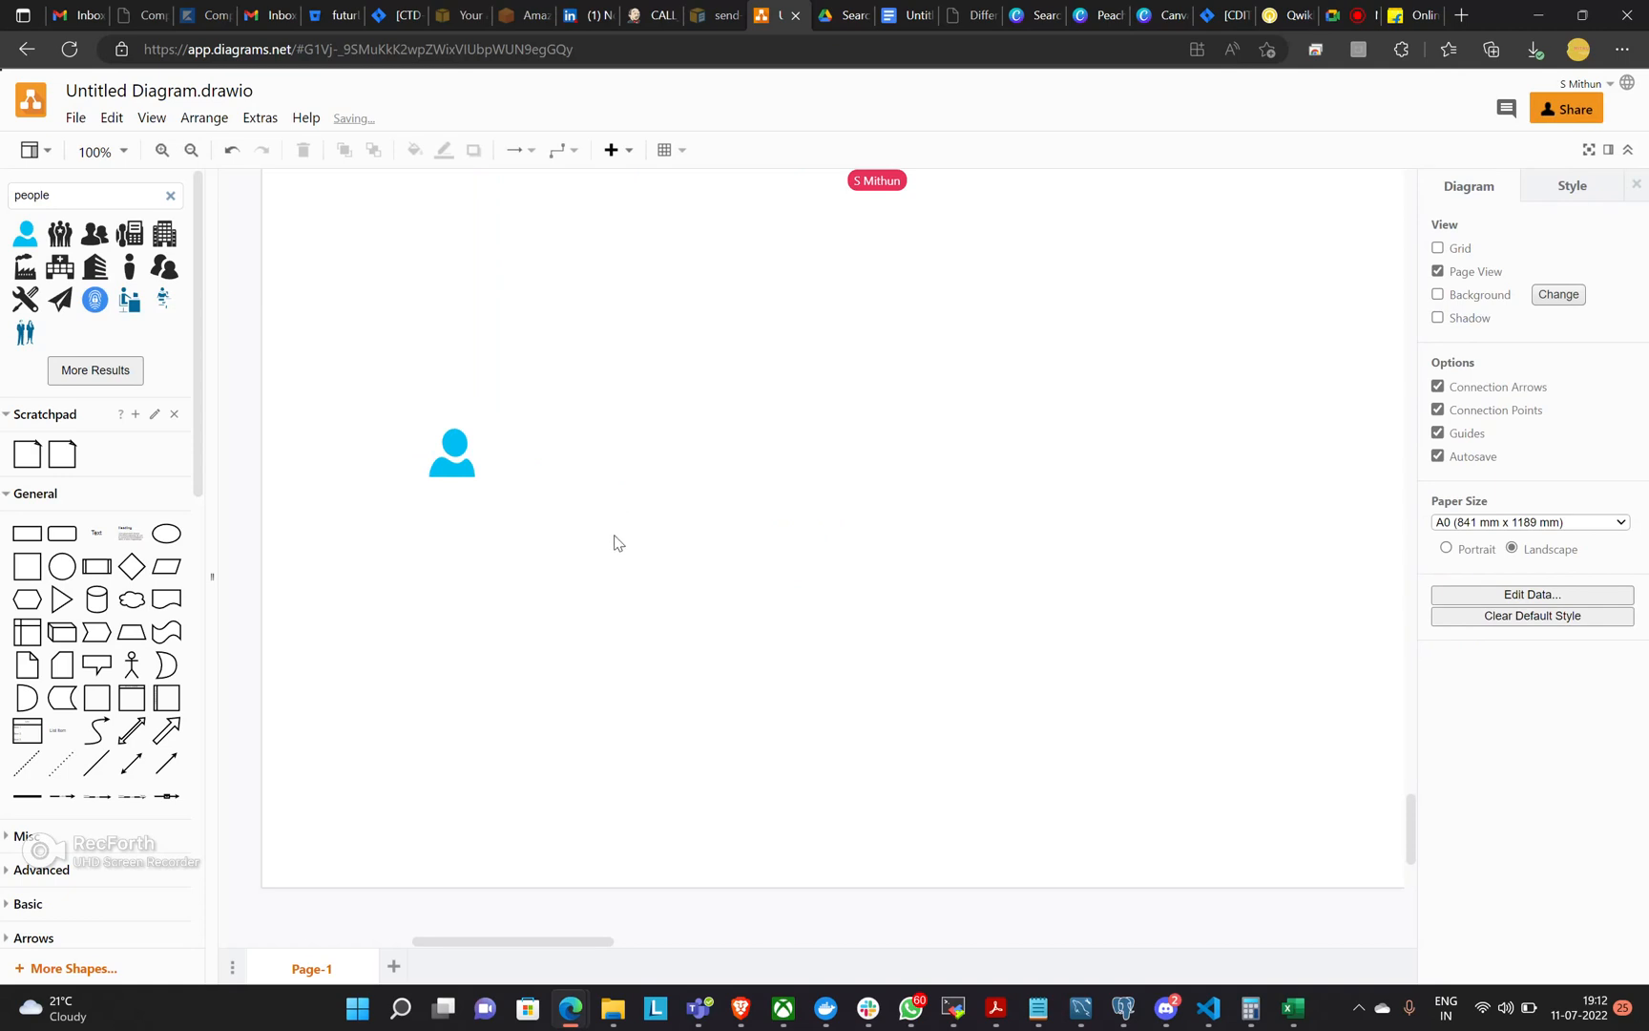
# Add the black standing-person icon and position it directly above the blue user icon.
pyautogui.click(130, 267)
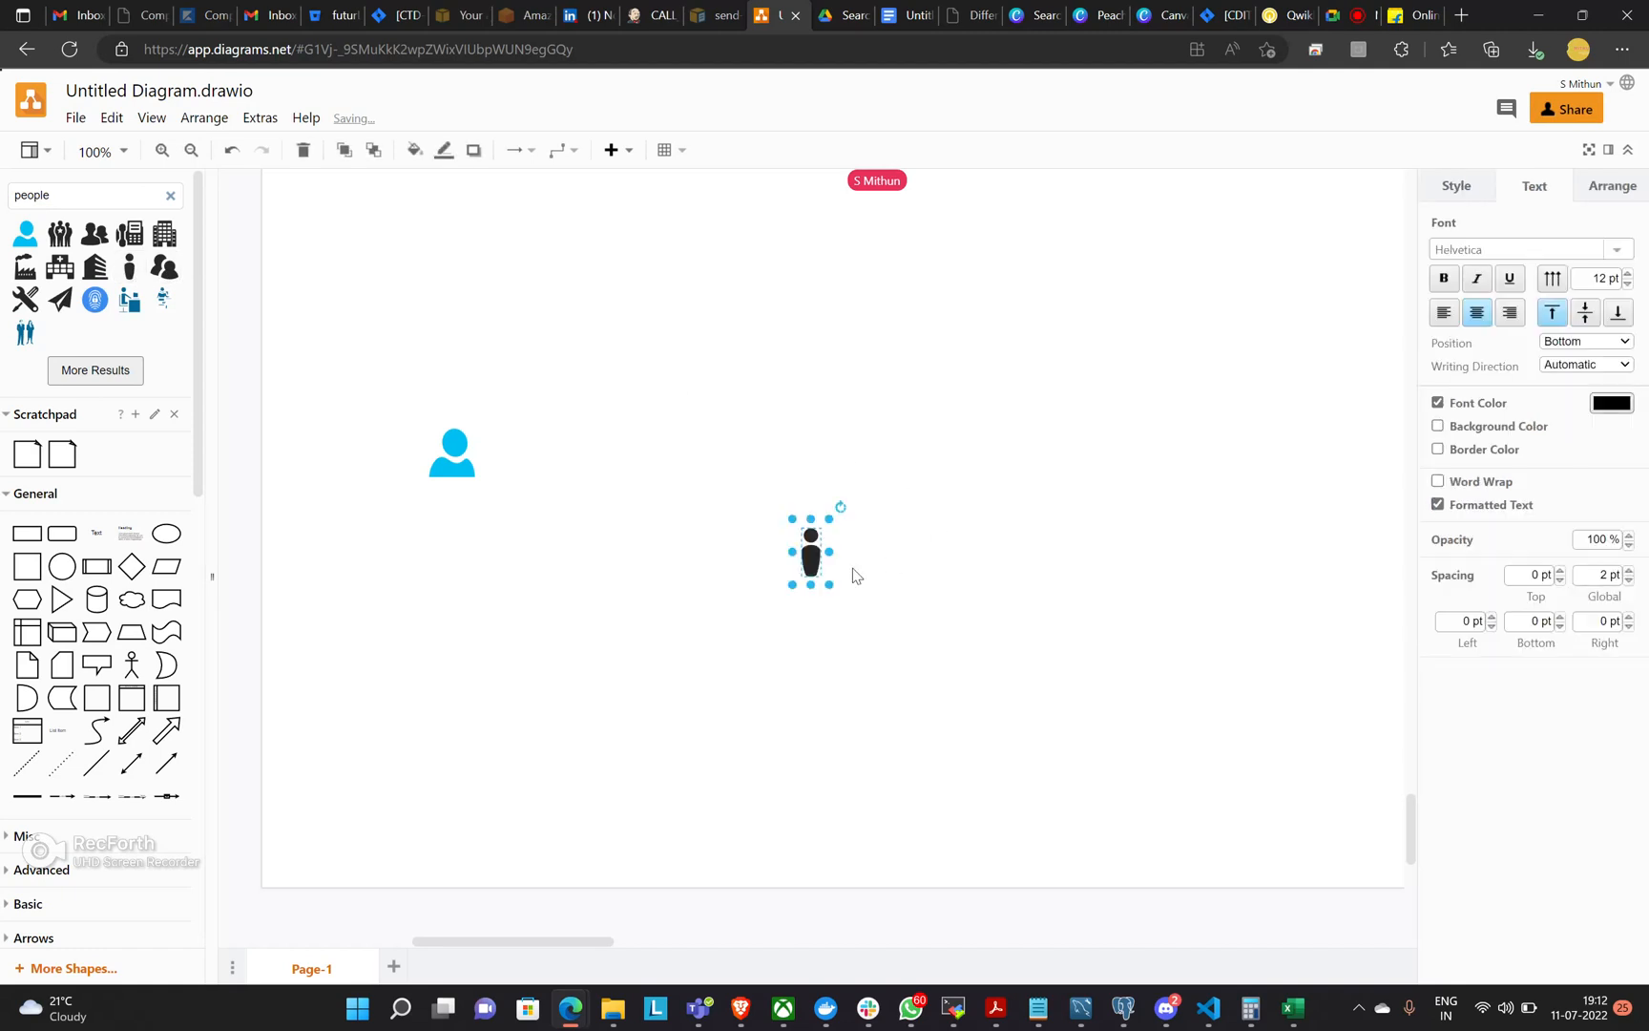
pyautogui.moveTo(811, 552); pyautogui.dragTo(459, 339)
pyautogui.click(597, 394)
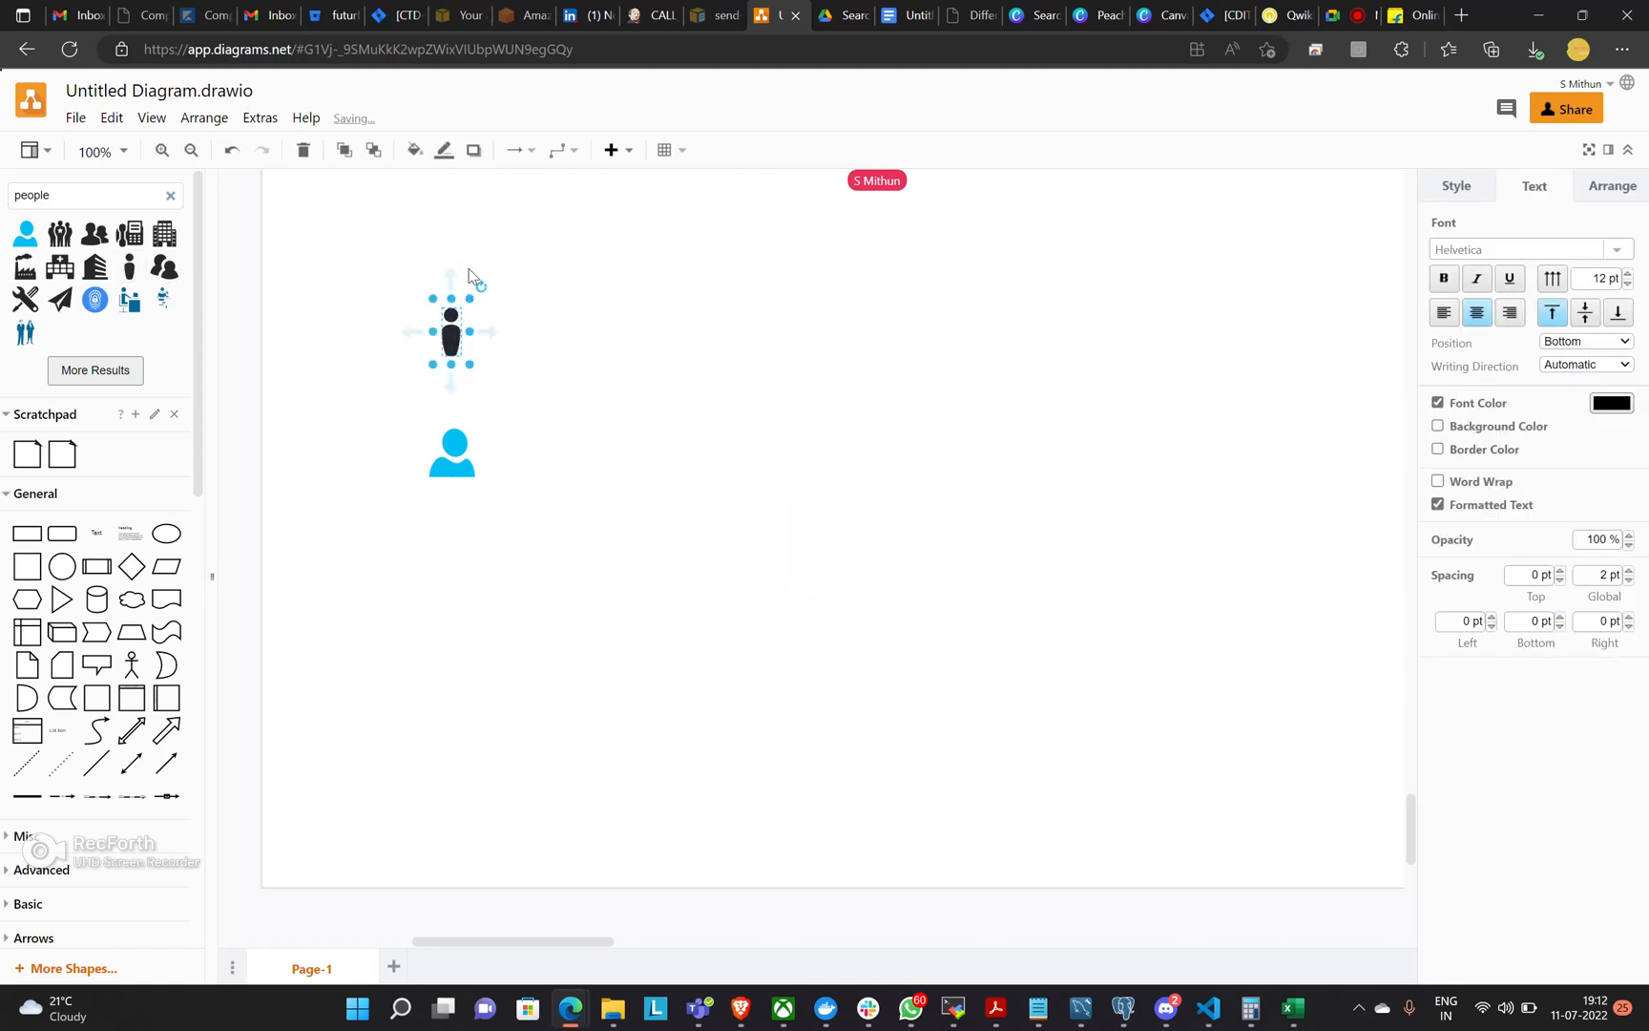
# Add a text label reading "Developer" above the black person icon.
pyautogui.click(473, 274)
pyautogui.doubleClick(473, 277)
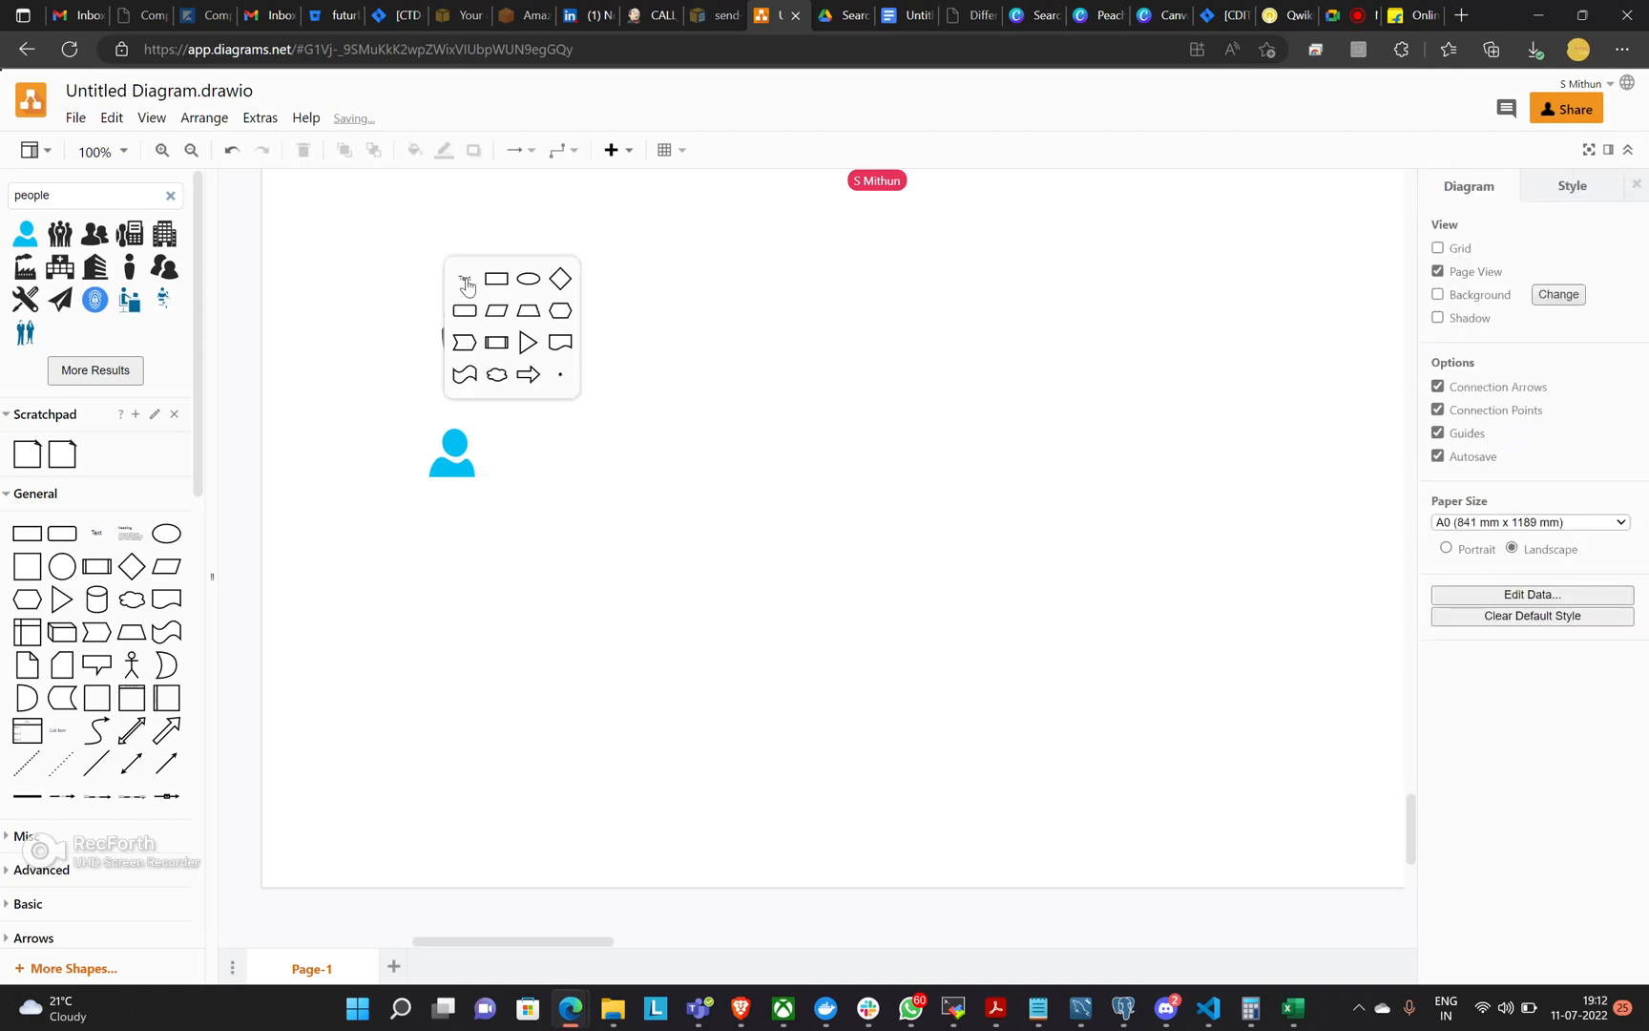
pyautogui.click(466, 277)
pyautogui.moveTo(498, 286)
pyautogui.write('Devloper')
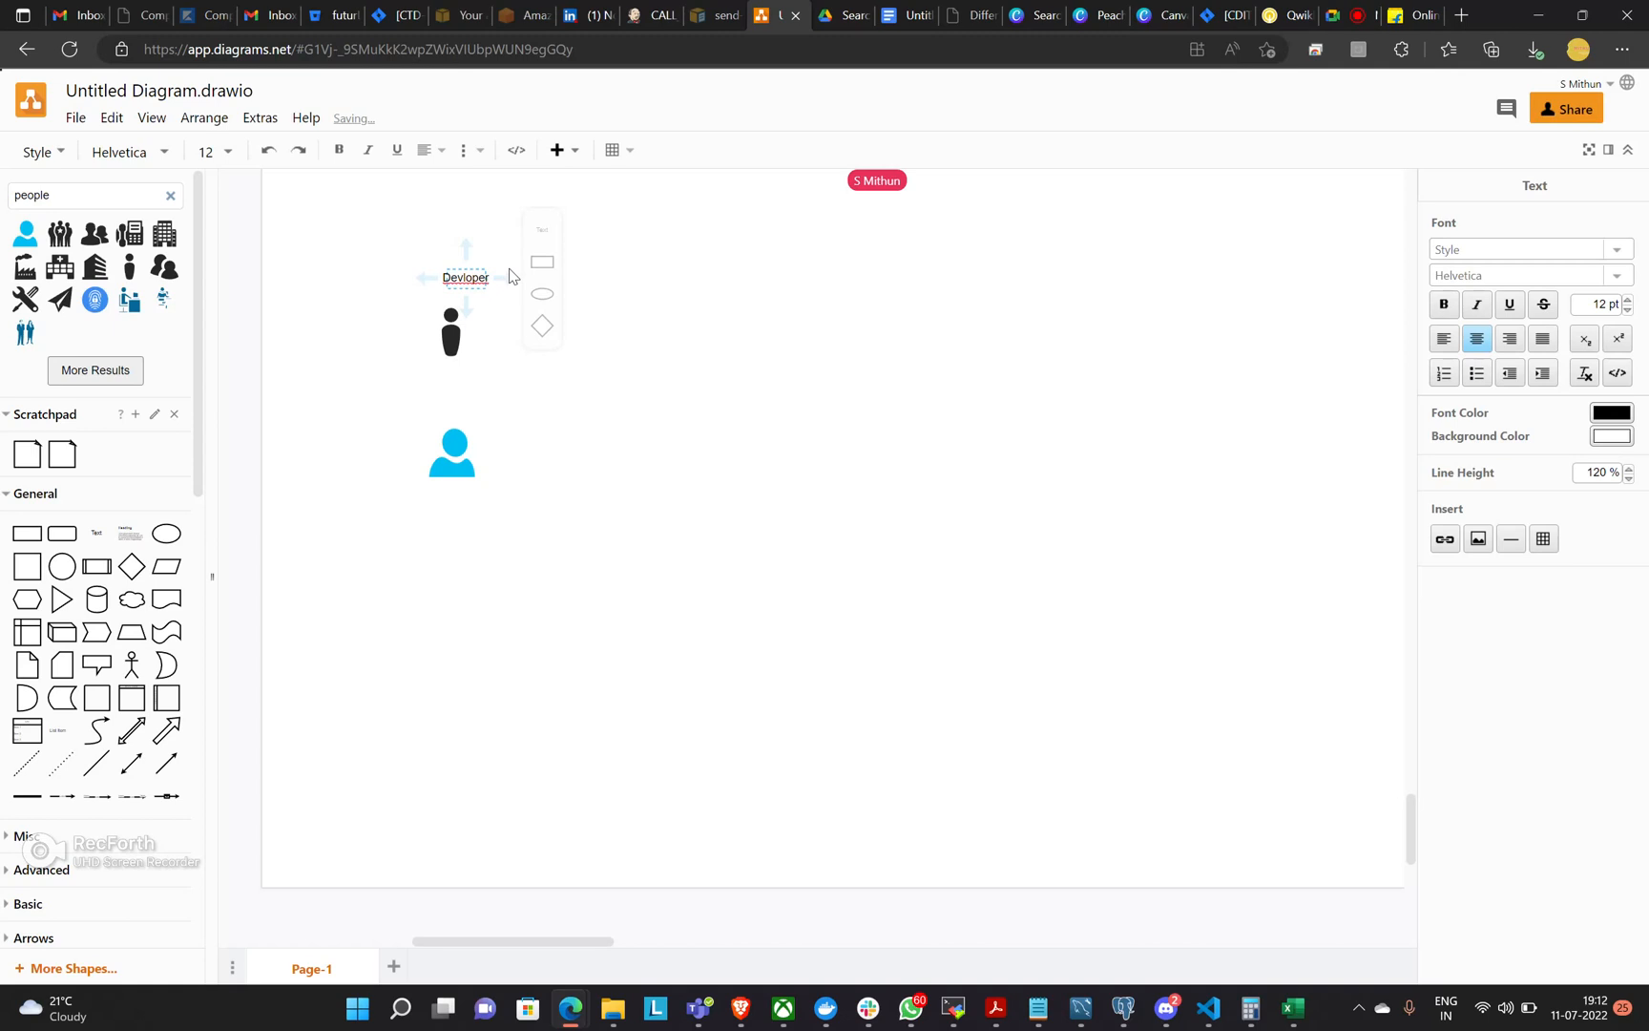
pyautogui.press('BackSpace')
pyautogui.press('BackSpace')
pyautogui.press('BackSpace')
pyautogui.press('BackSpace')
pyautogui.press('BackSpace')
pyautogui.write('eloper')
# Add a text label reading "Owner" beside the head of the blue user icon.
pyautogui.doubleClick(495, 424)
pyautogui.click(494, 425)
pyautogui.write('Cth')
pyautogui.press('BackSpace')
pyautogui.press('BackSpace')
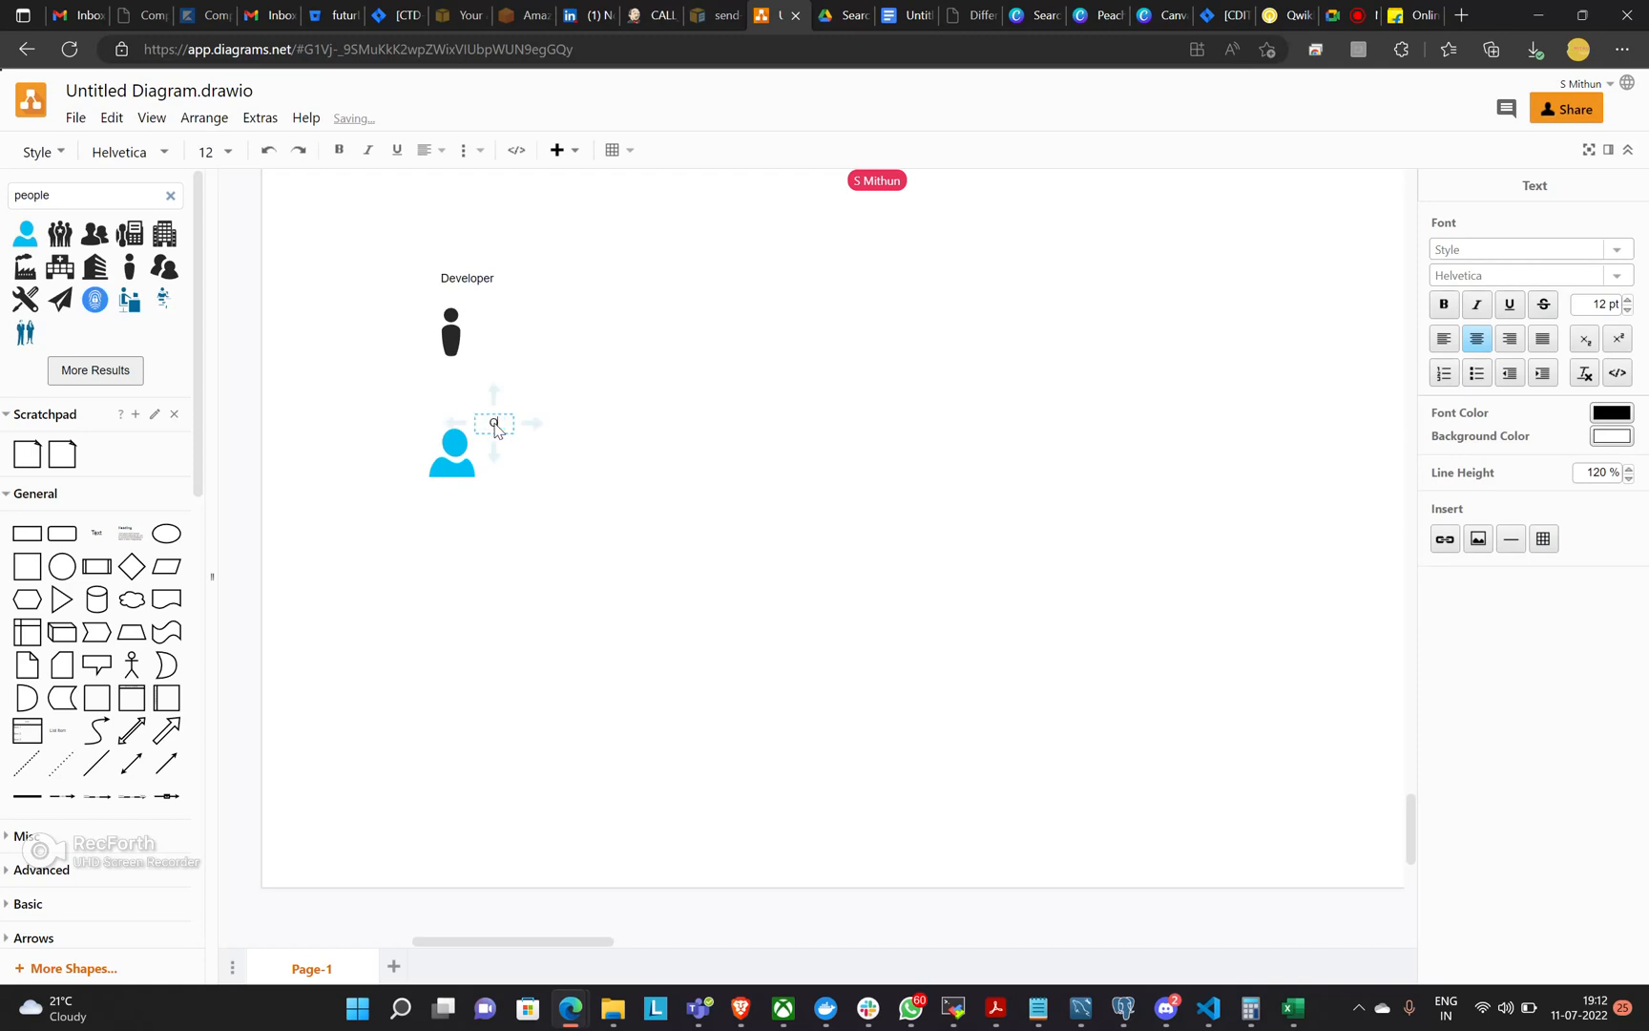
pyautogui.write('Owner')
pyautogui.click(649, 510)
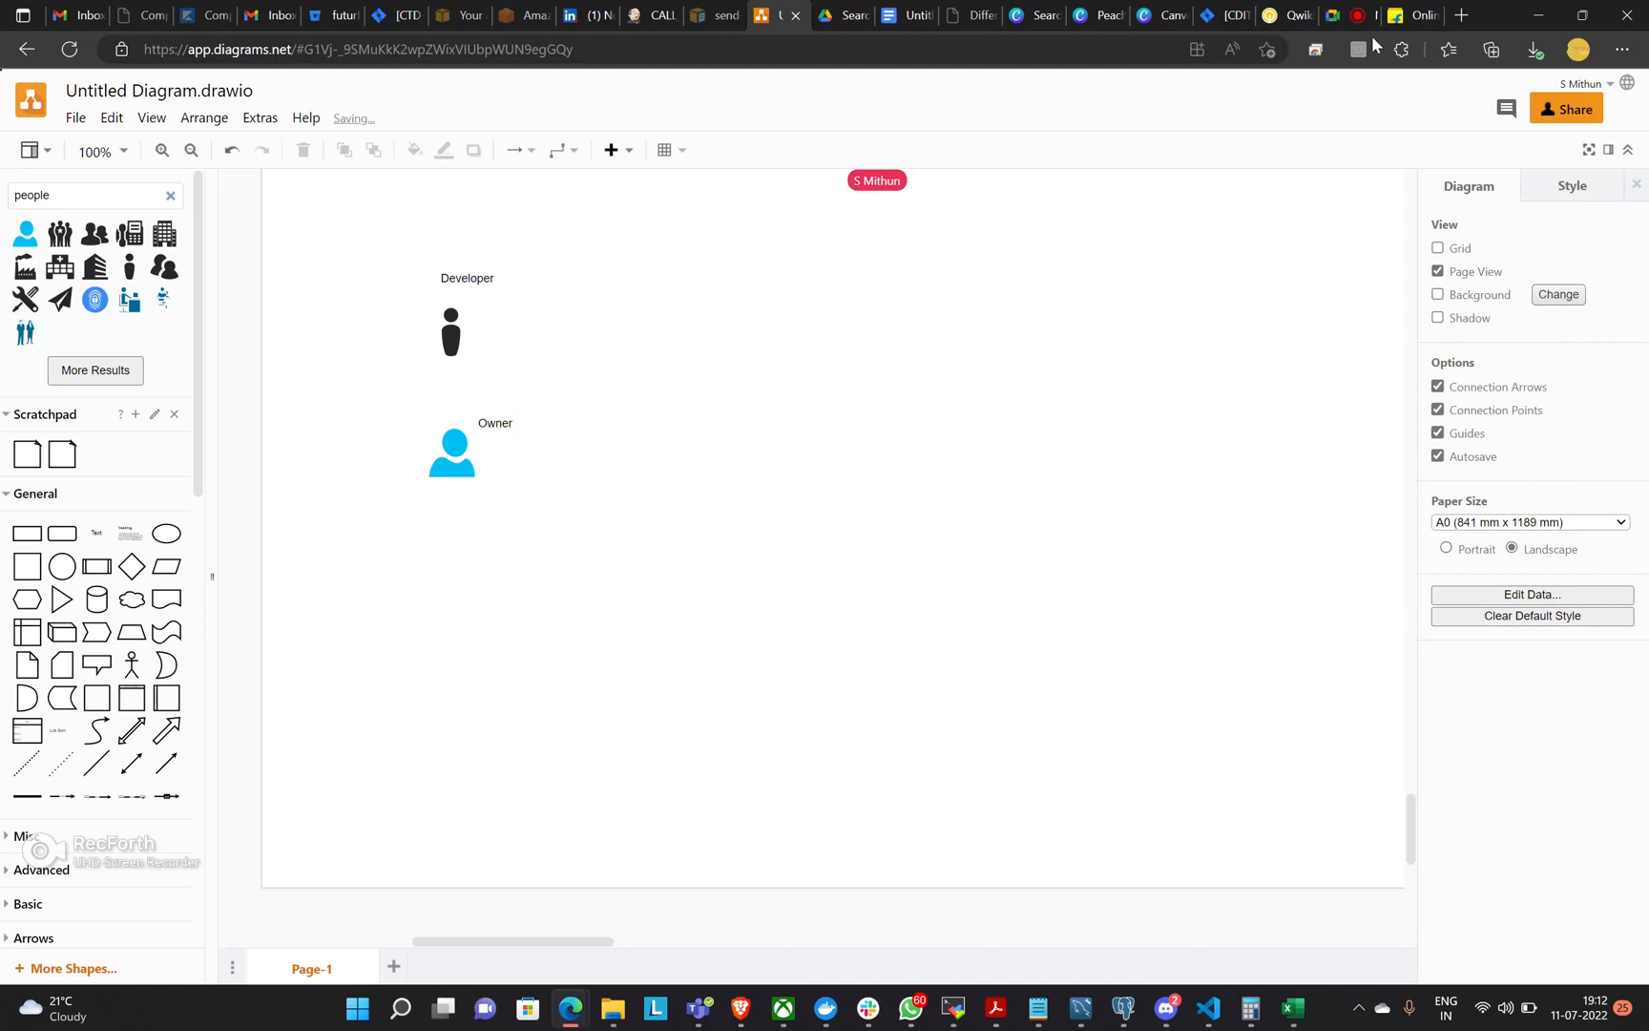
pyautogui.click(1402, 17)
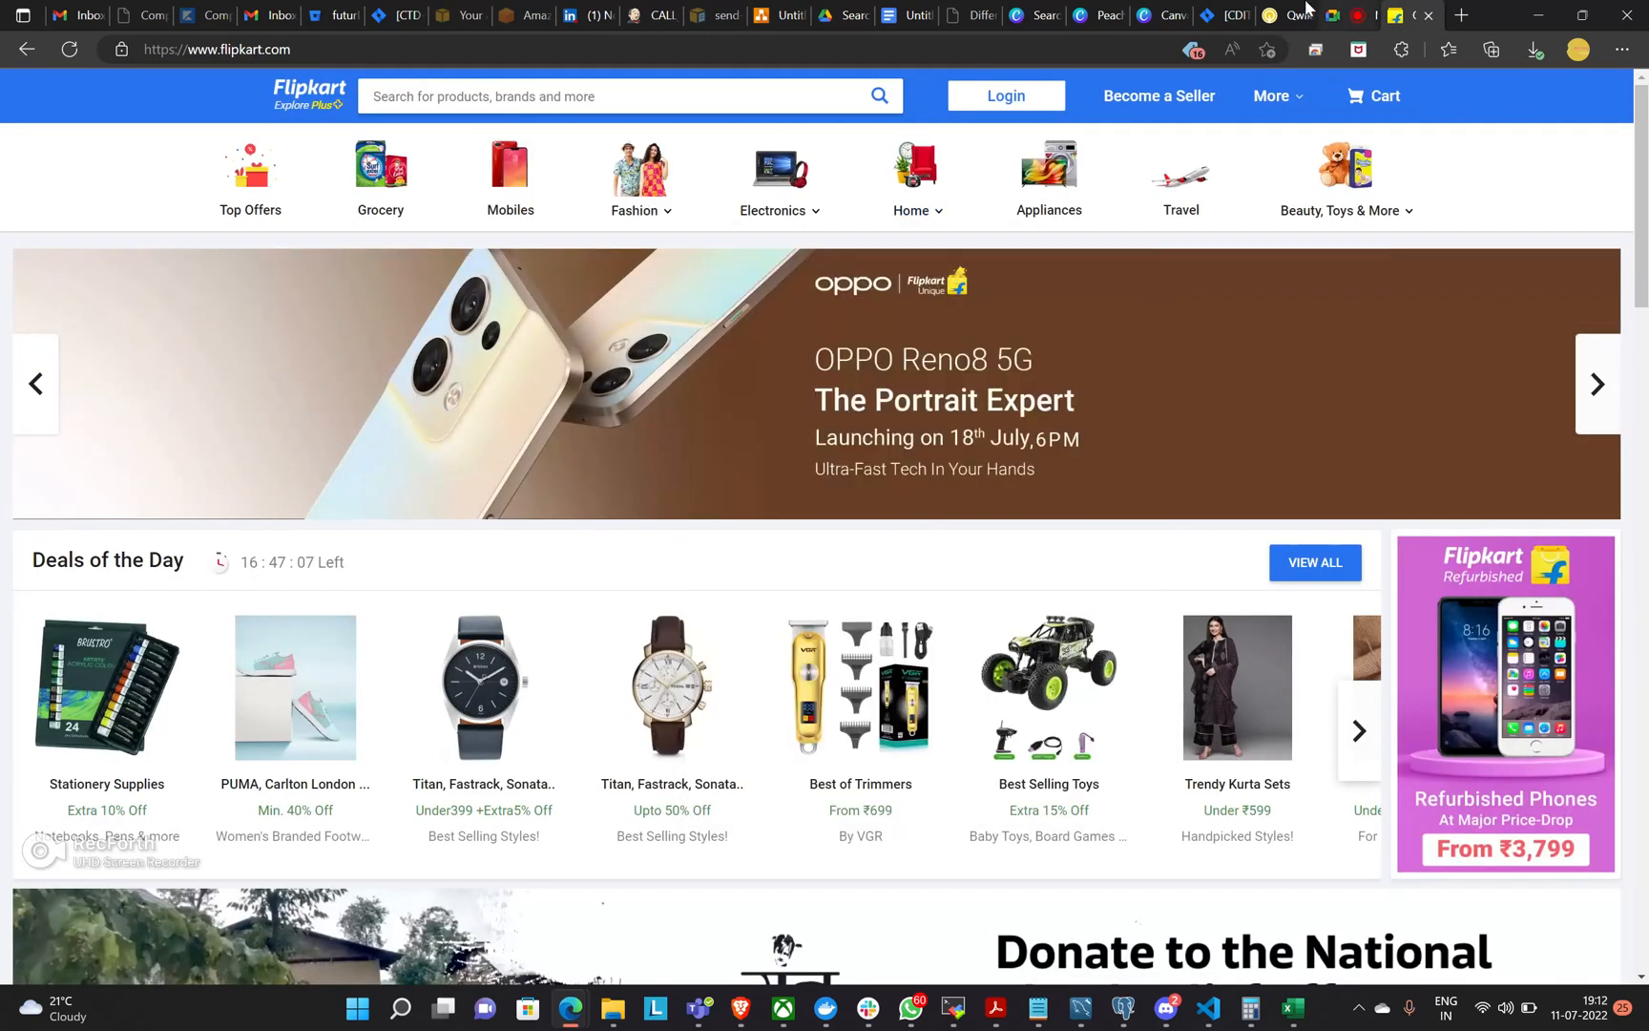
pyautogui.moveTo(1348, 191)
pyautogui.click(1338, 18)
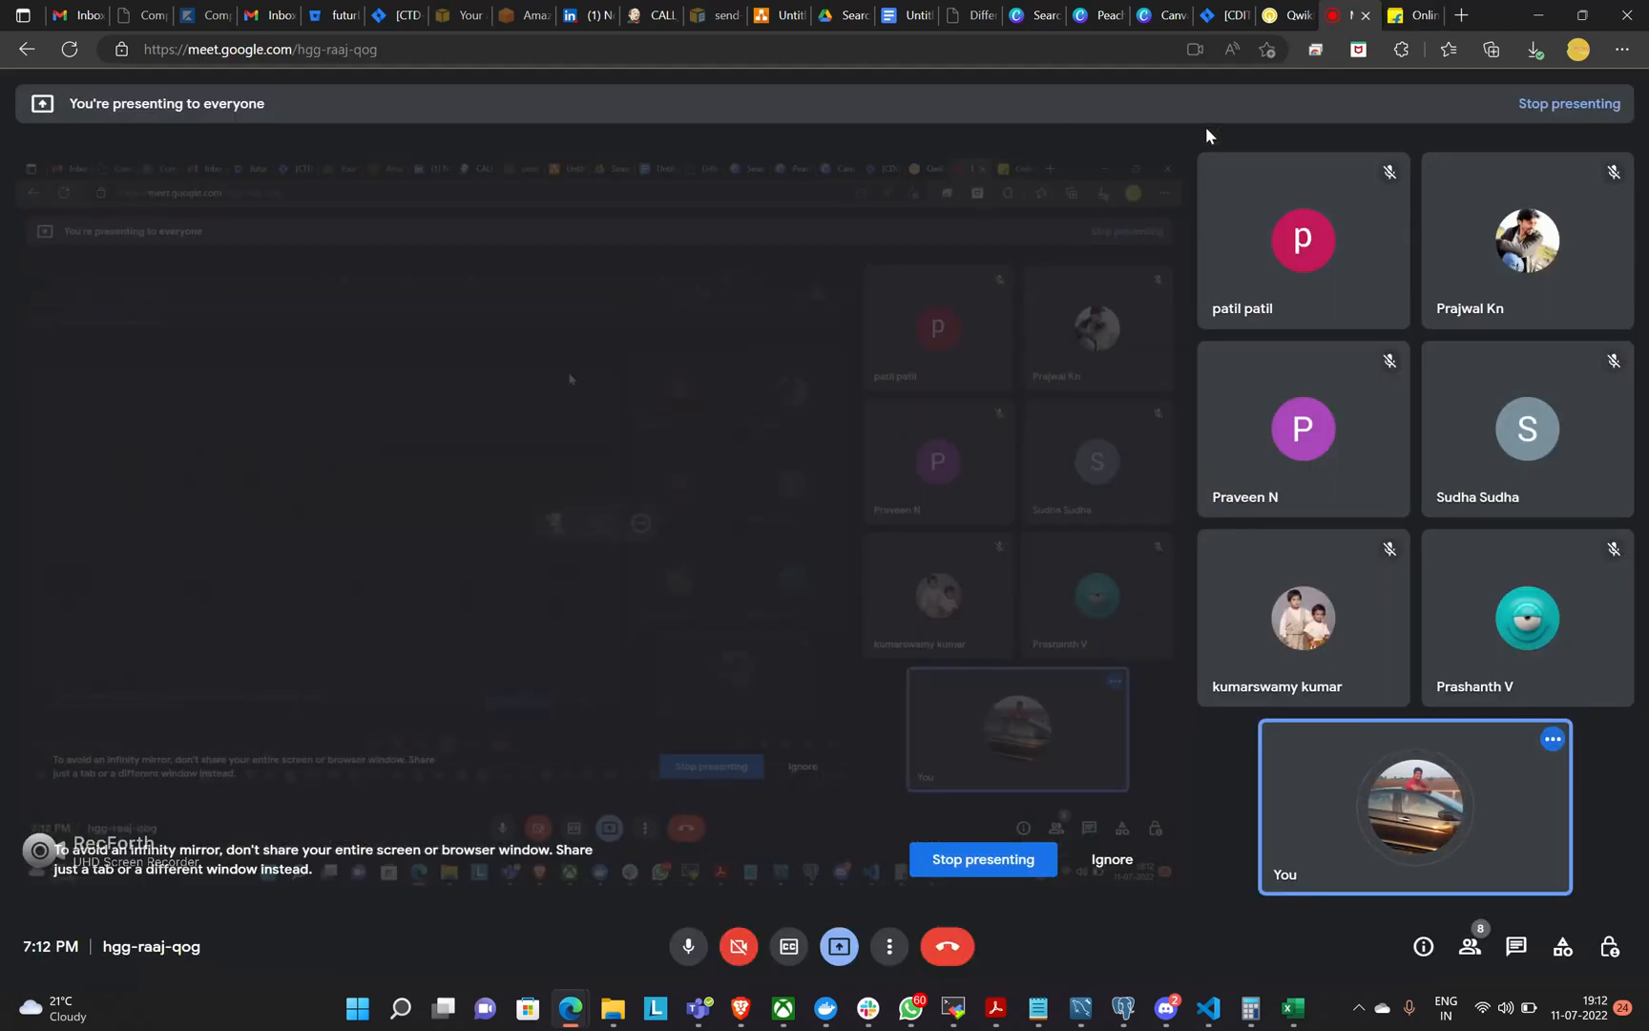
pyautogui.click(769, 15)
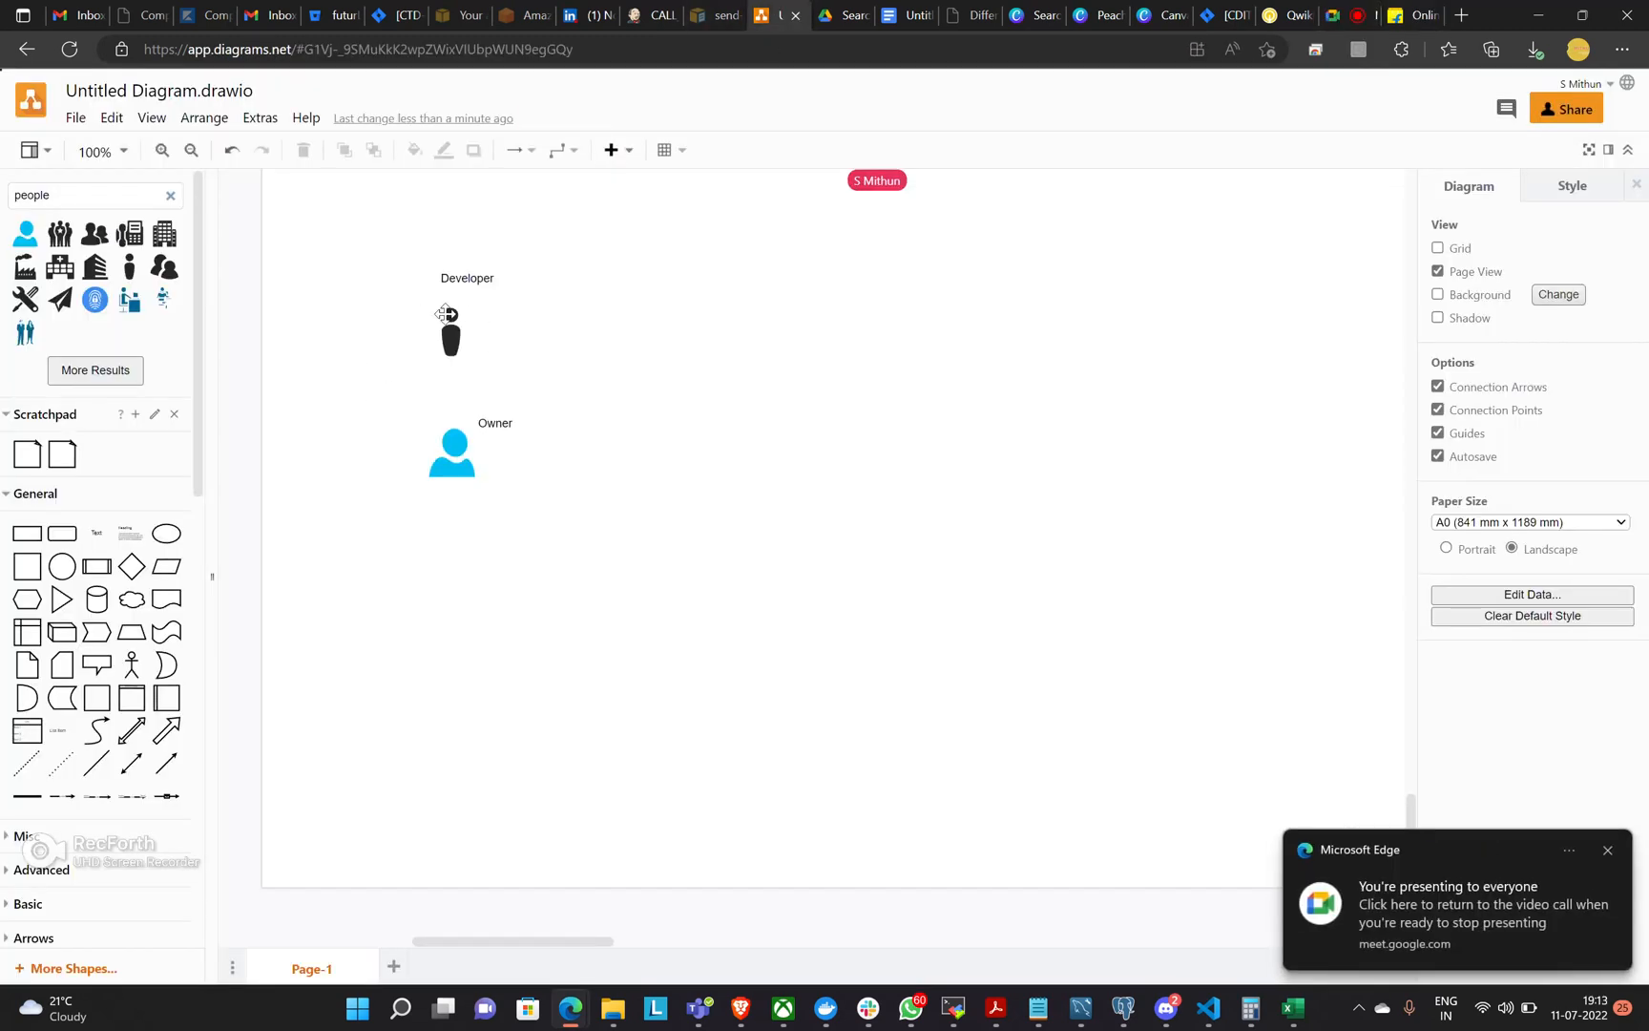
# Connect a new rectangle to the right of the Developer icon with an arrow and label it "code - software".
pyautogui.click(451, 325)
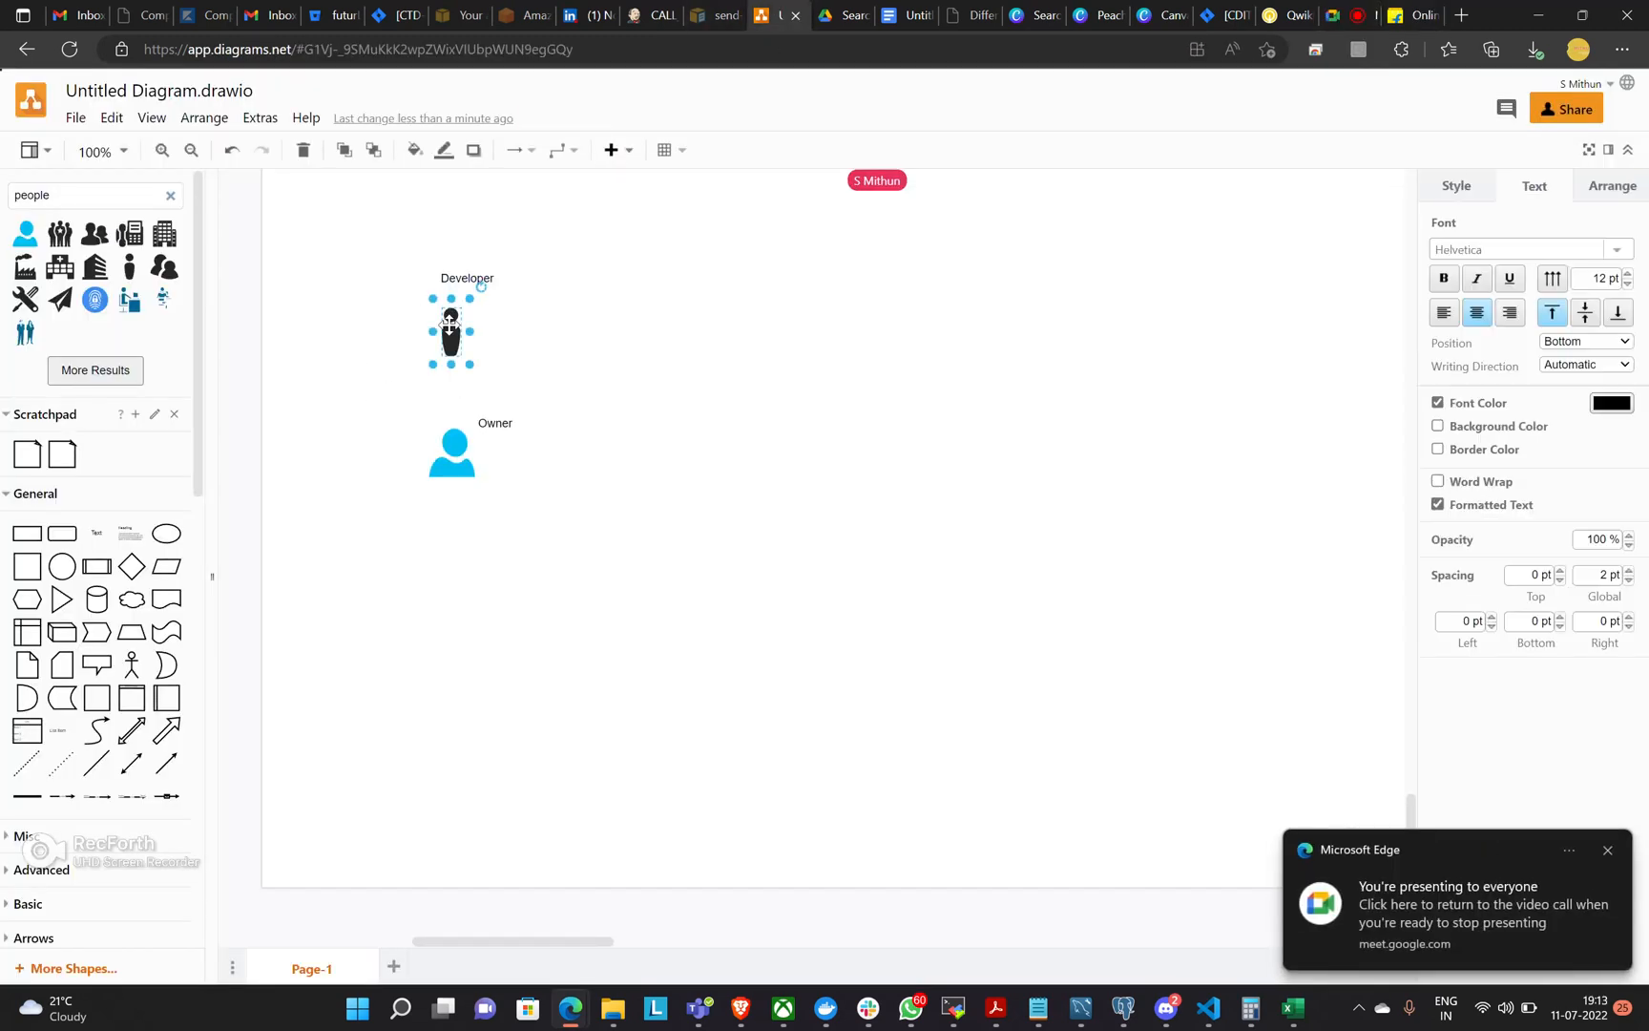
pyautogui.moveTo(493, 325)
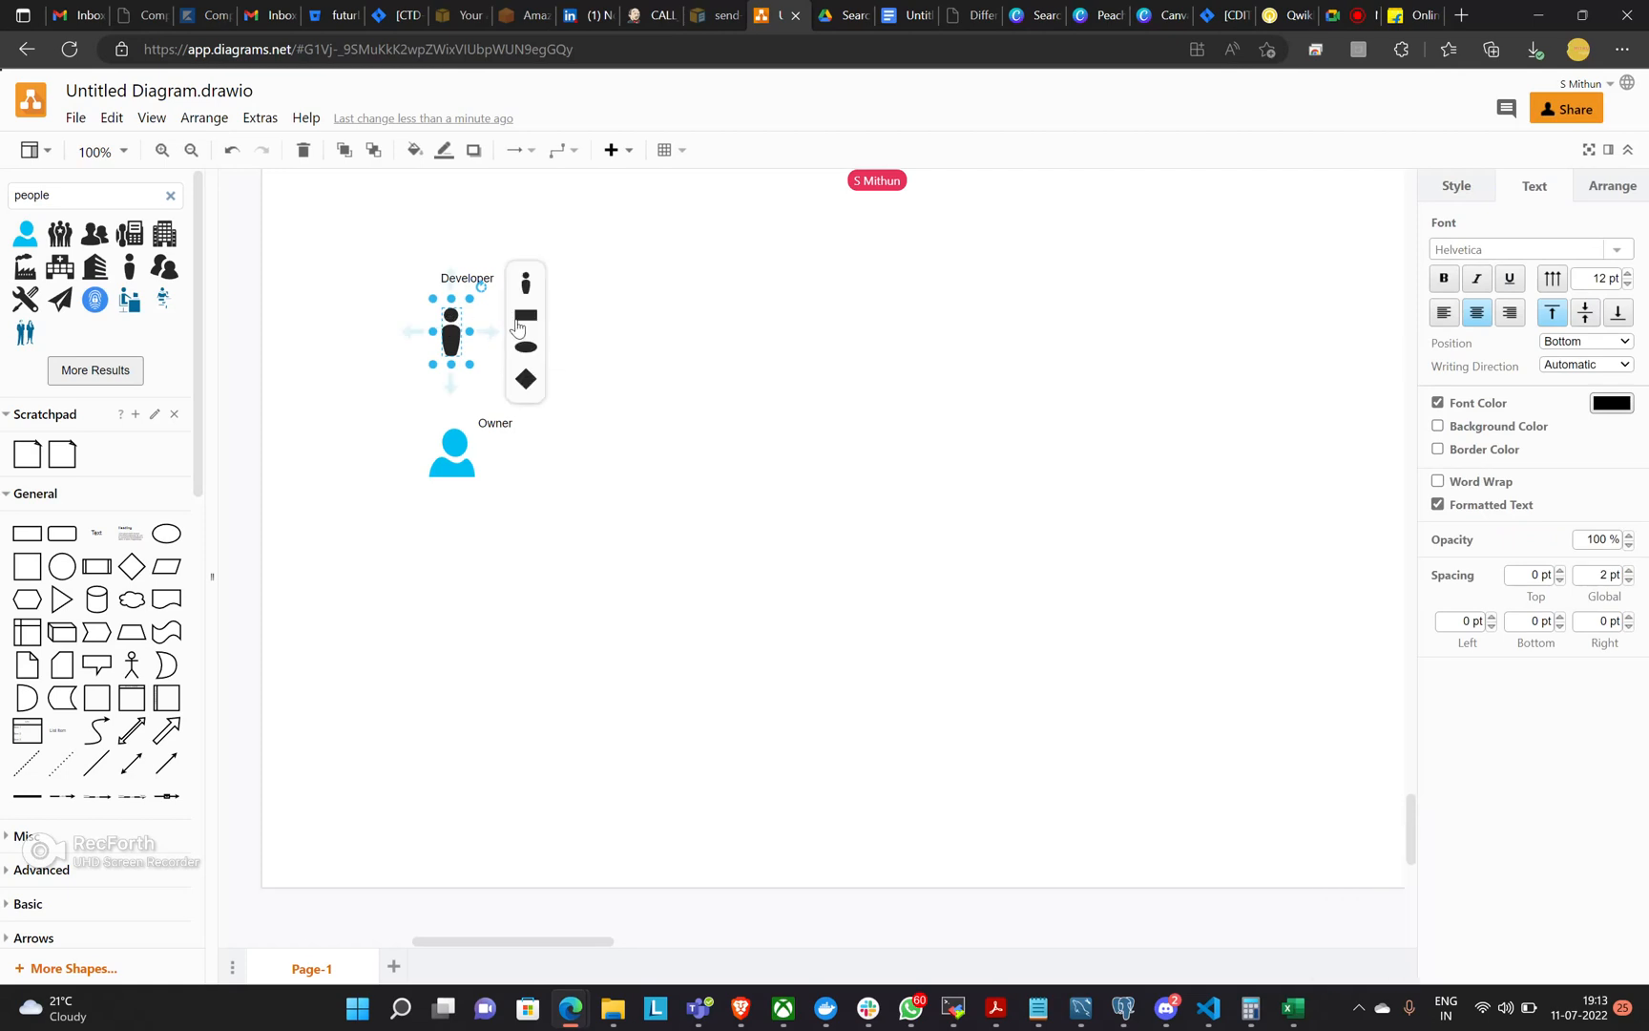
pyautogui.click(525, 316)
pyautogui.doubleClick(564, 332)
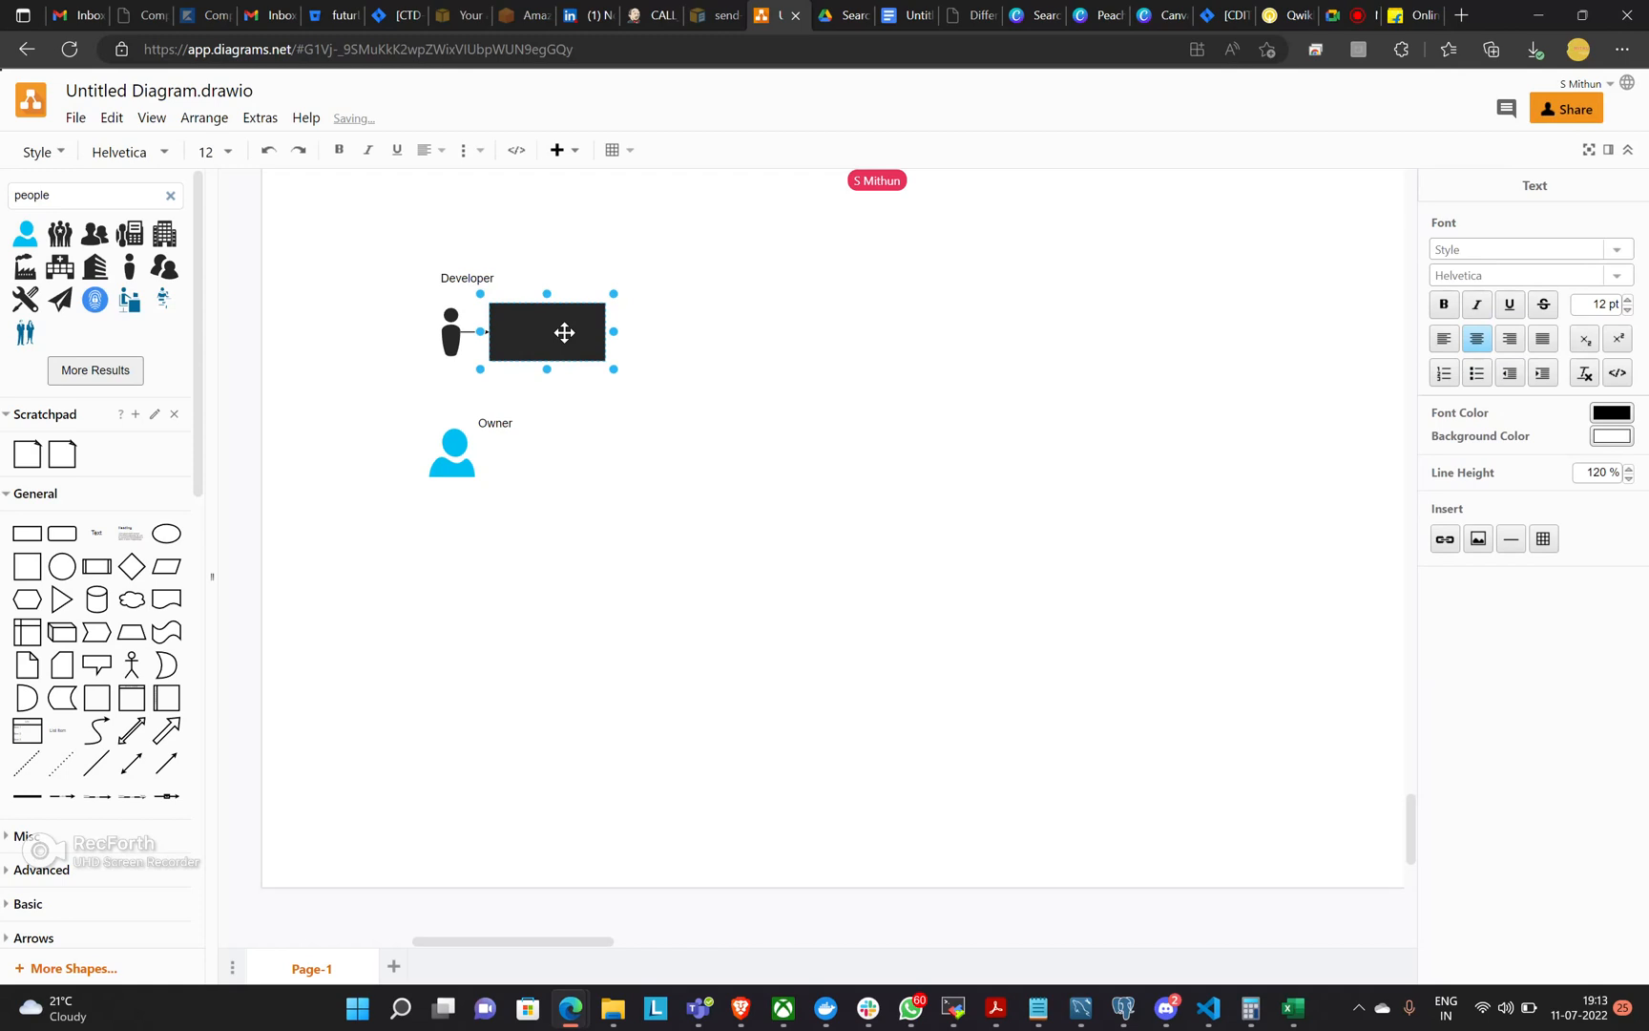
pyautogui.write('coor')
pyautogui.write('ftw')
# Change the font color of the "code - software" text to white.
pyautogui.tripleClick(549, 317)
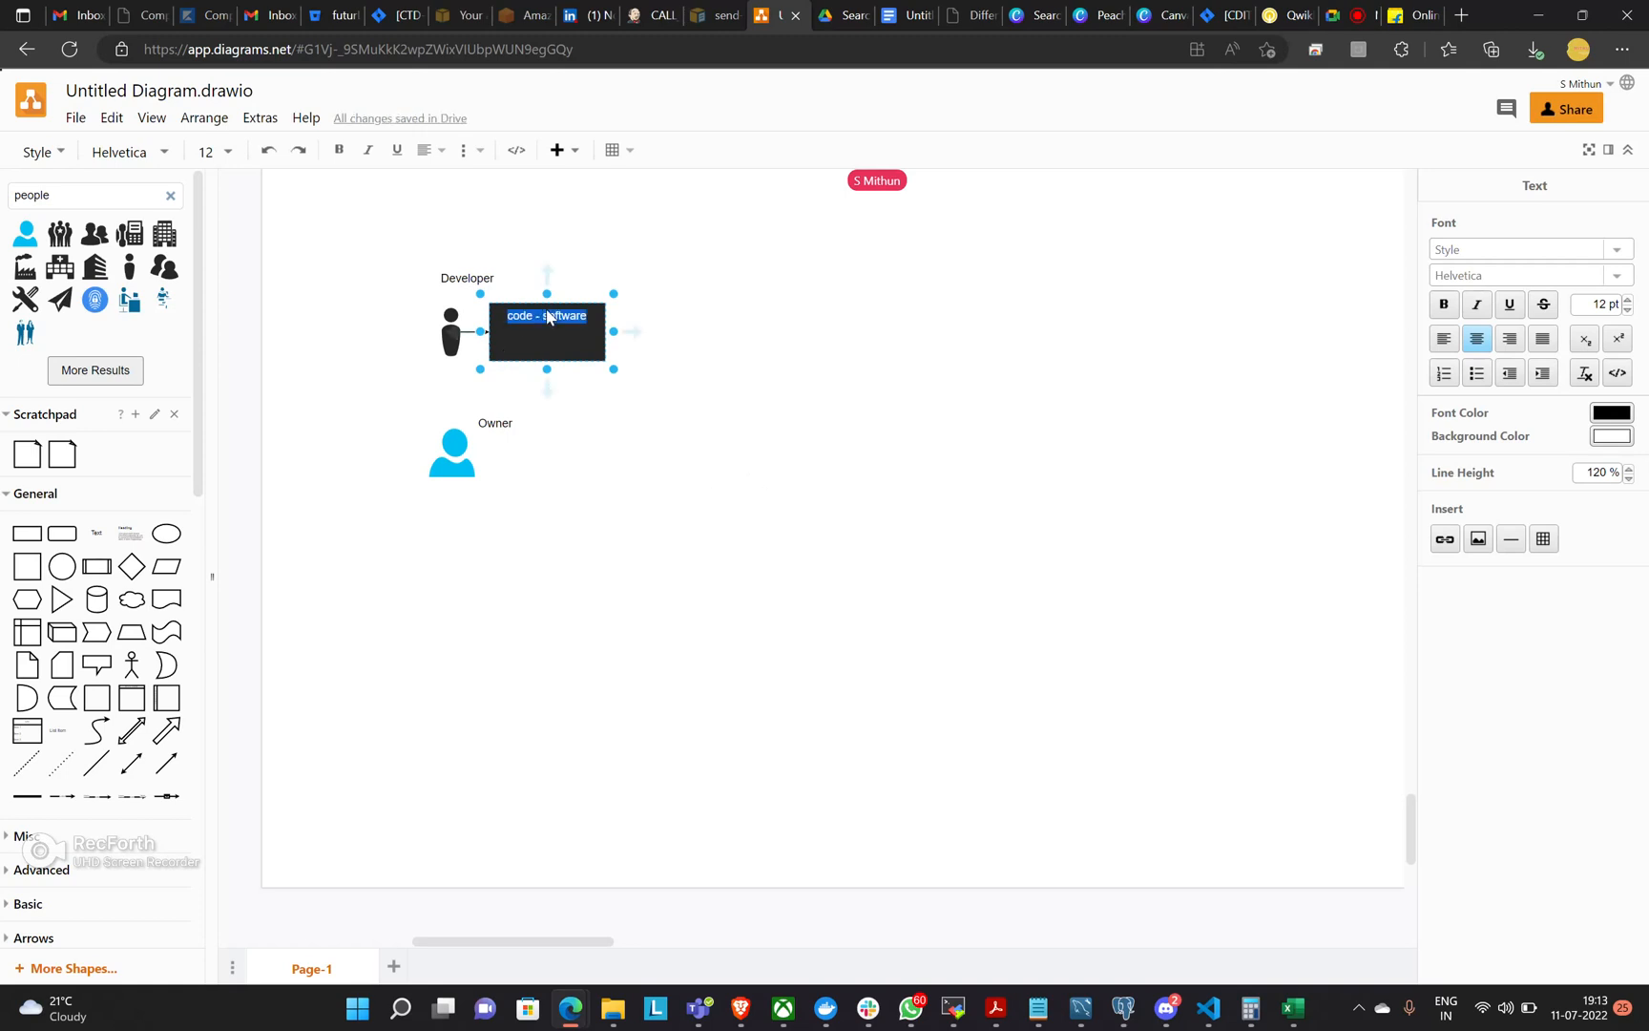
pyautogui.click(1615, 414)
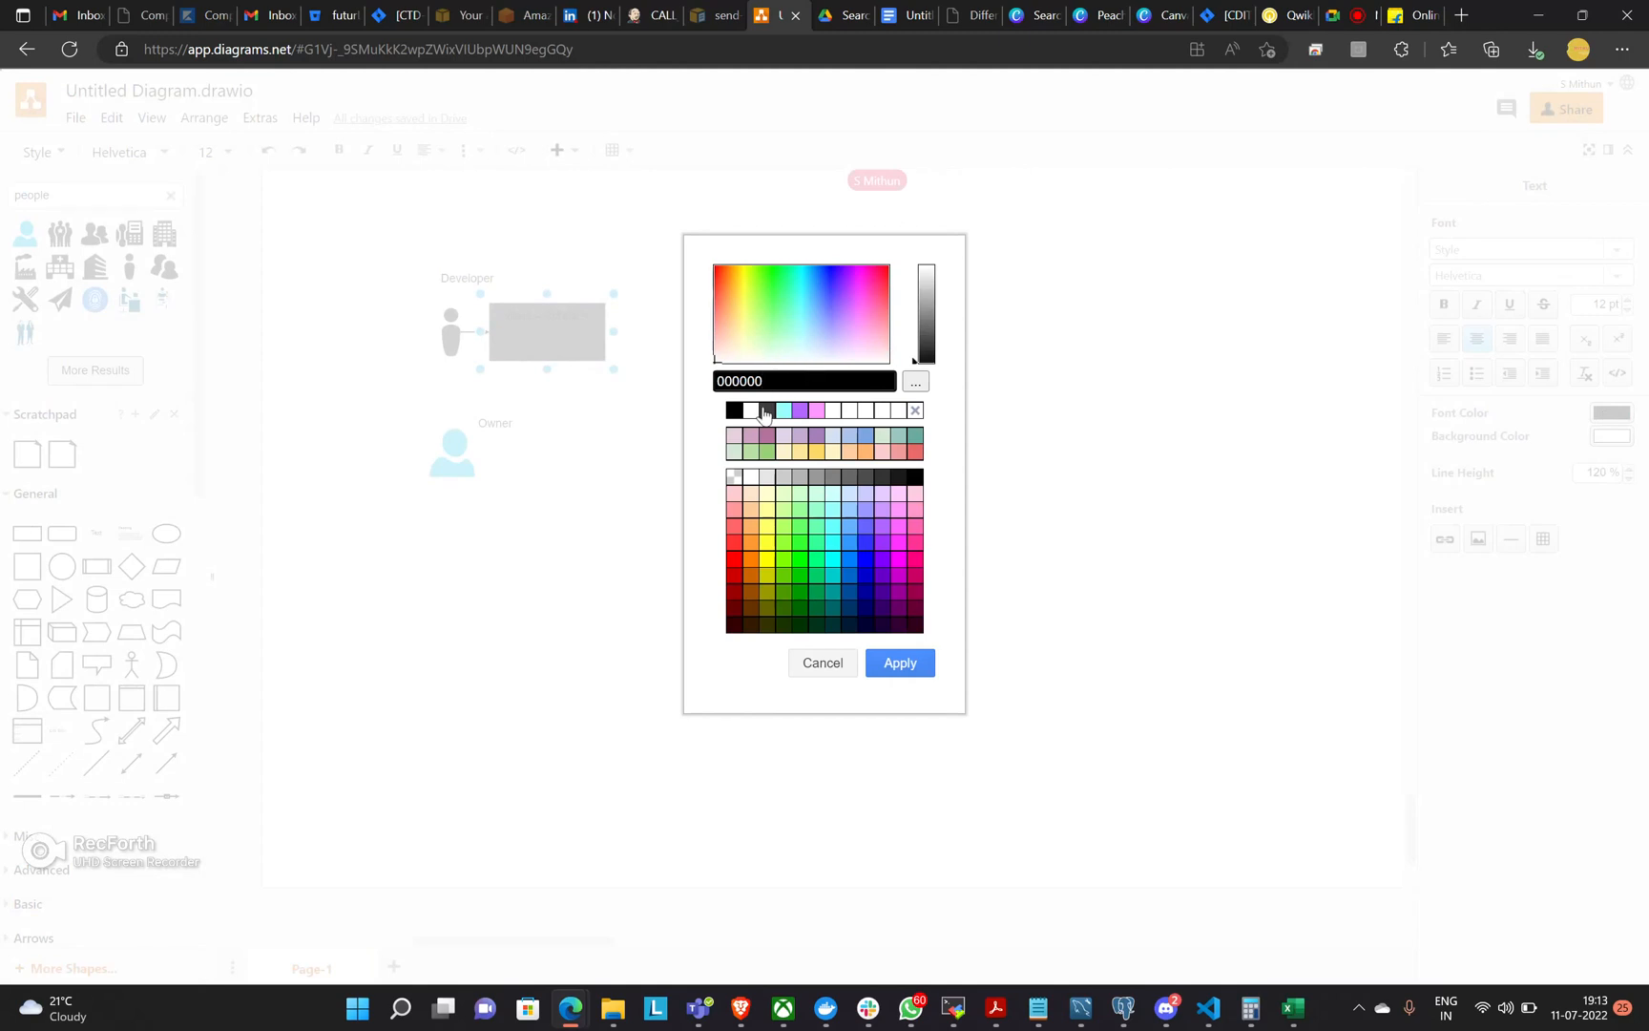
pyautogui.click(751, 411)
pyautogui.click(900, 663)
pyautogui.click(897, 596)
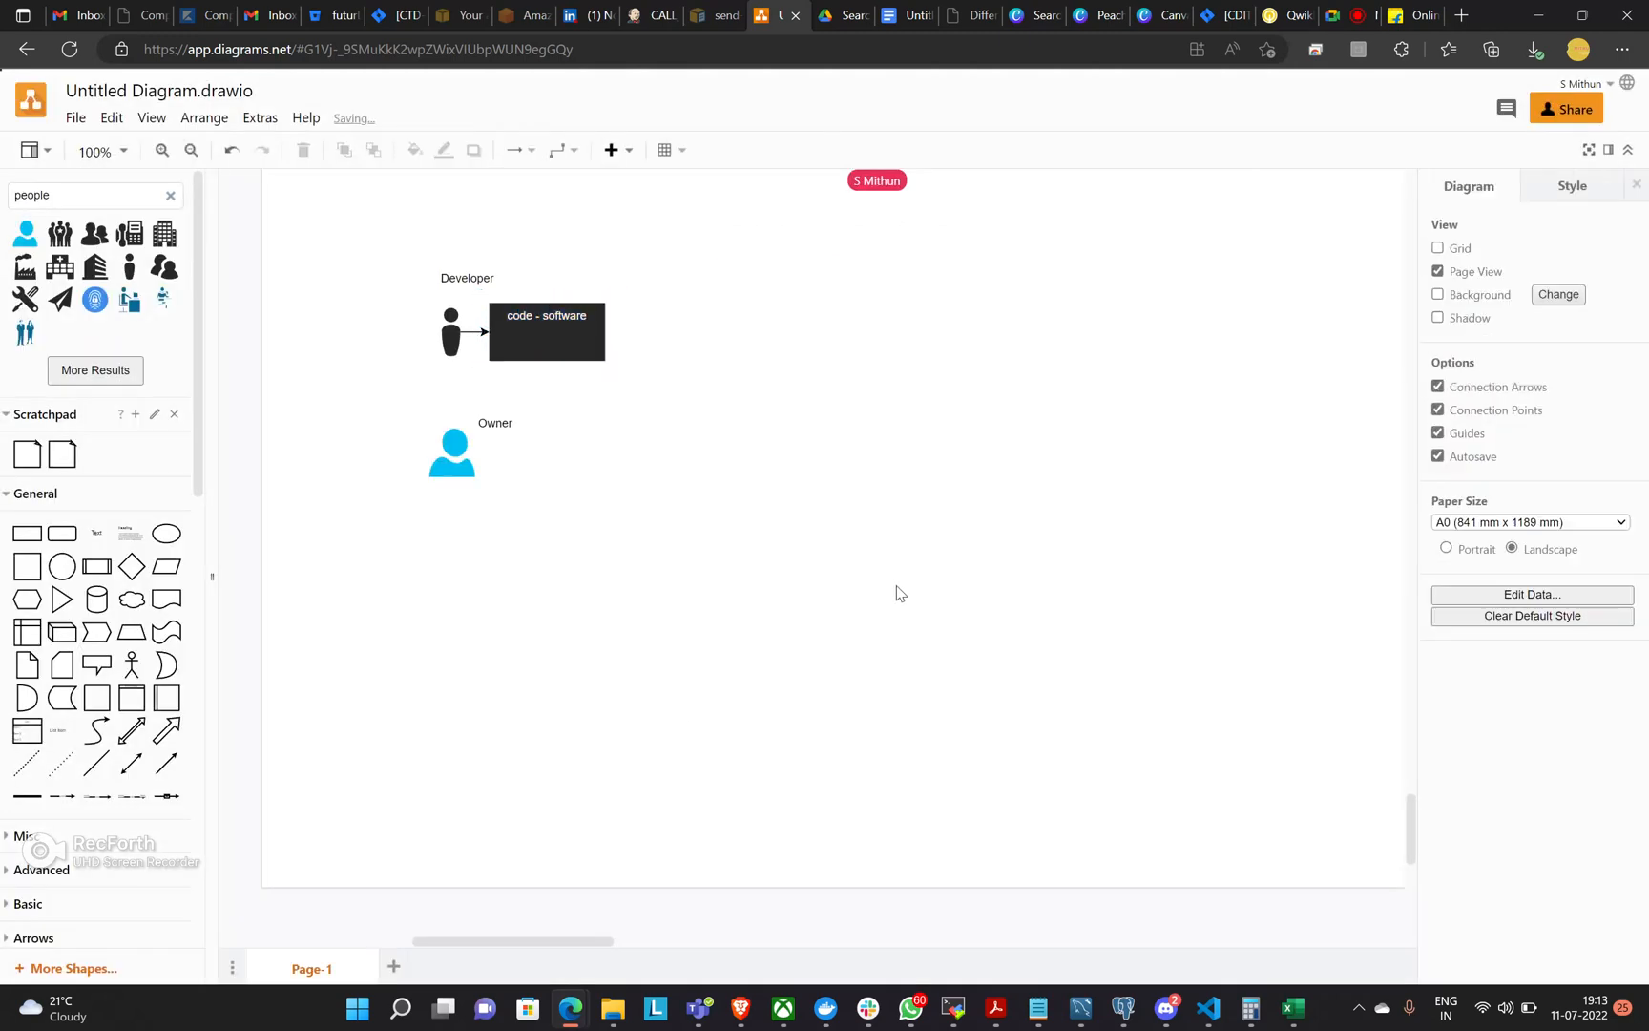
# Look at the Fashion categories on the Flipkart page and return to the draw.io diagram with nothing selected.
pyautogui.click(580, 328)
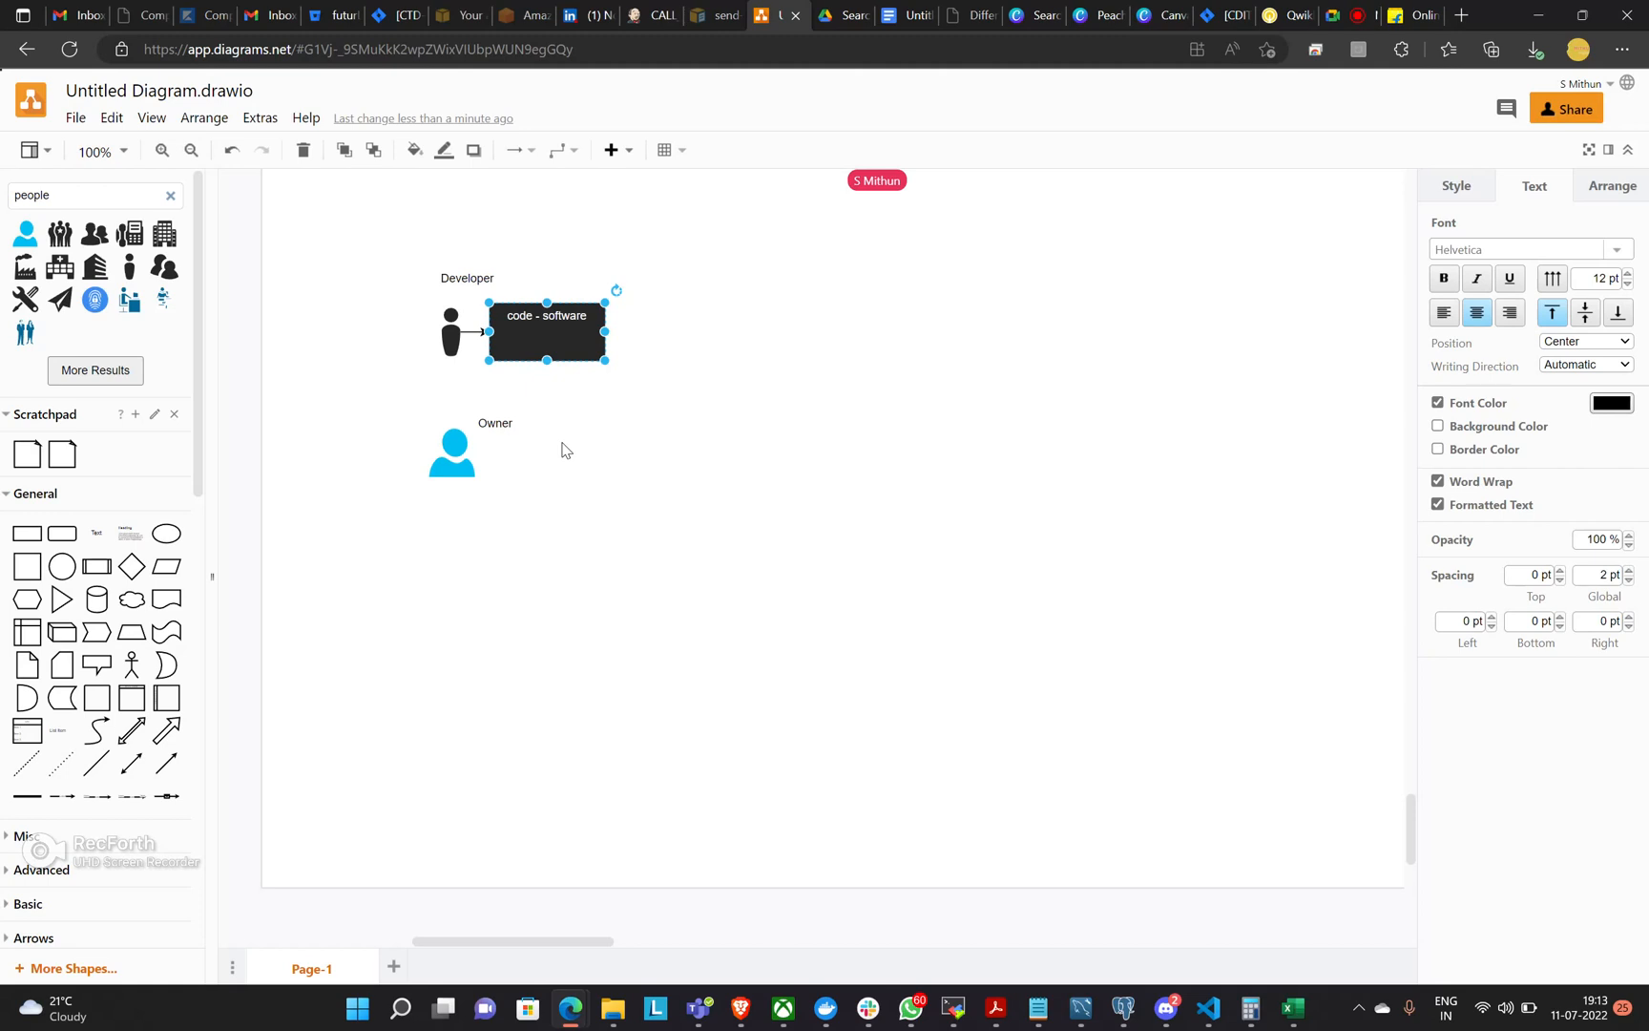
pyautogui.click(1422, 15)
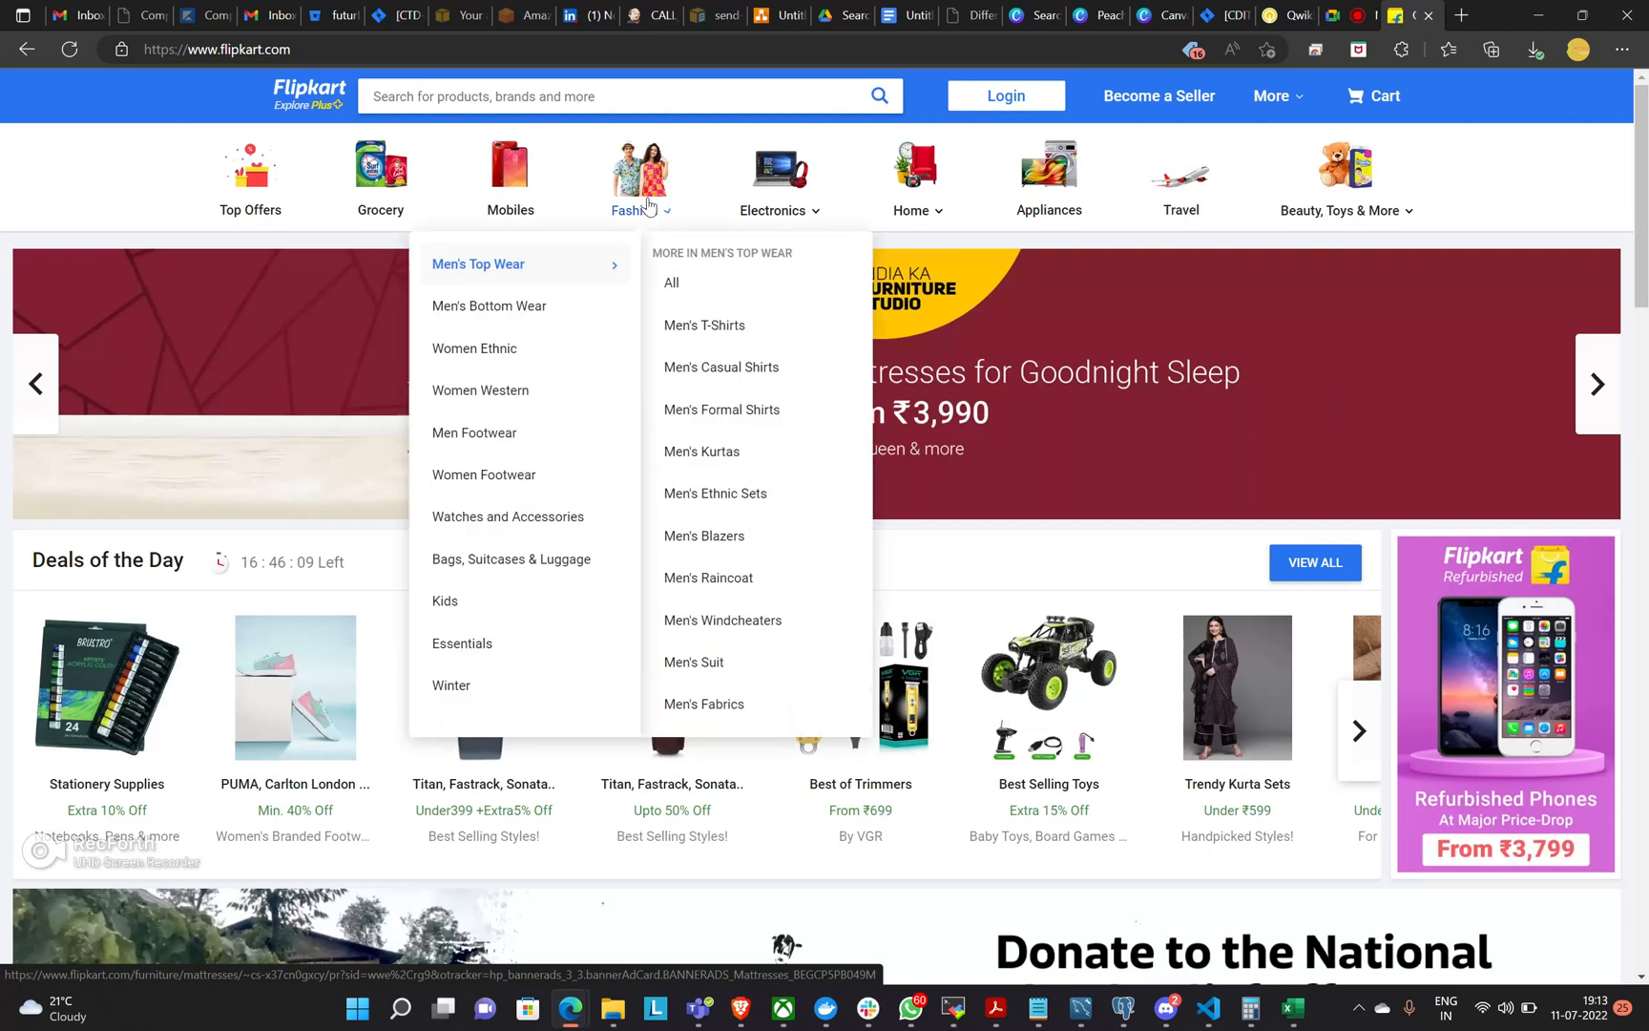
pyautogui.click(778, 15)
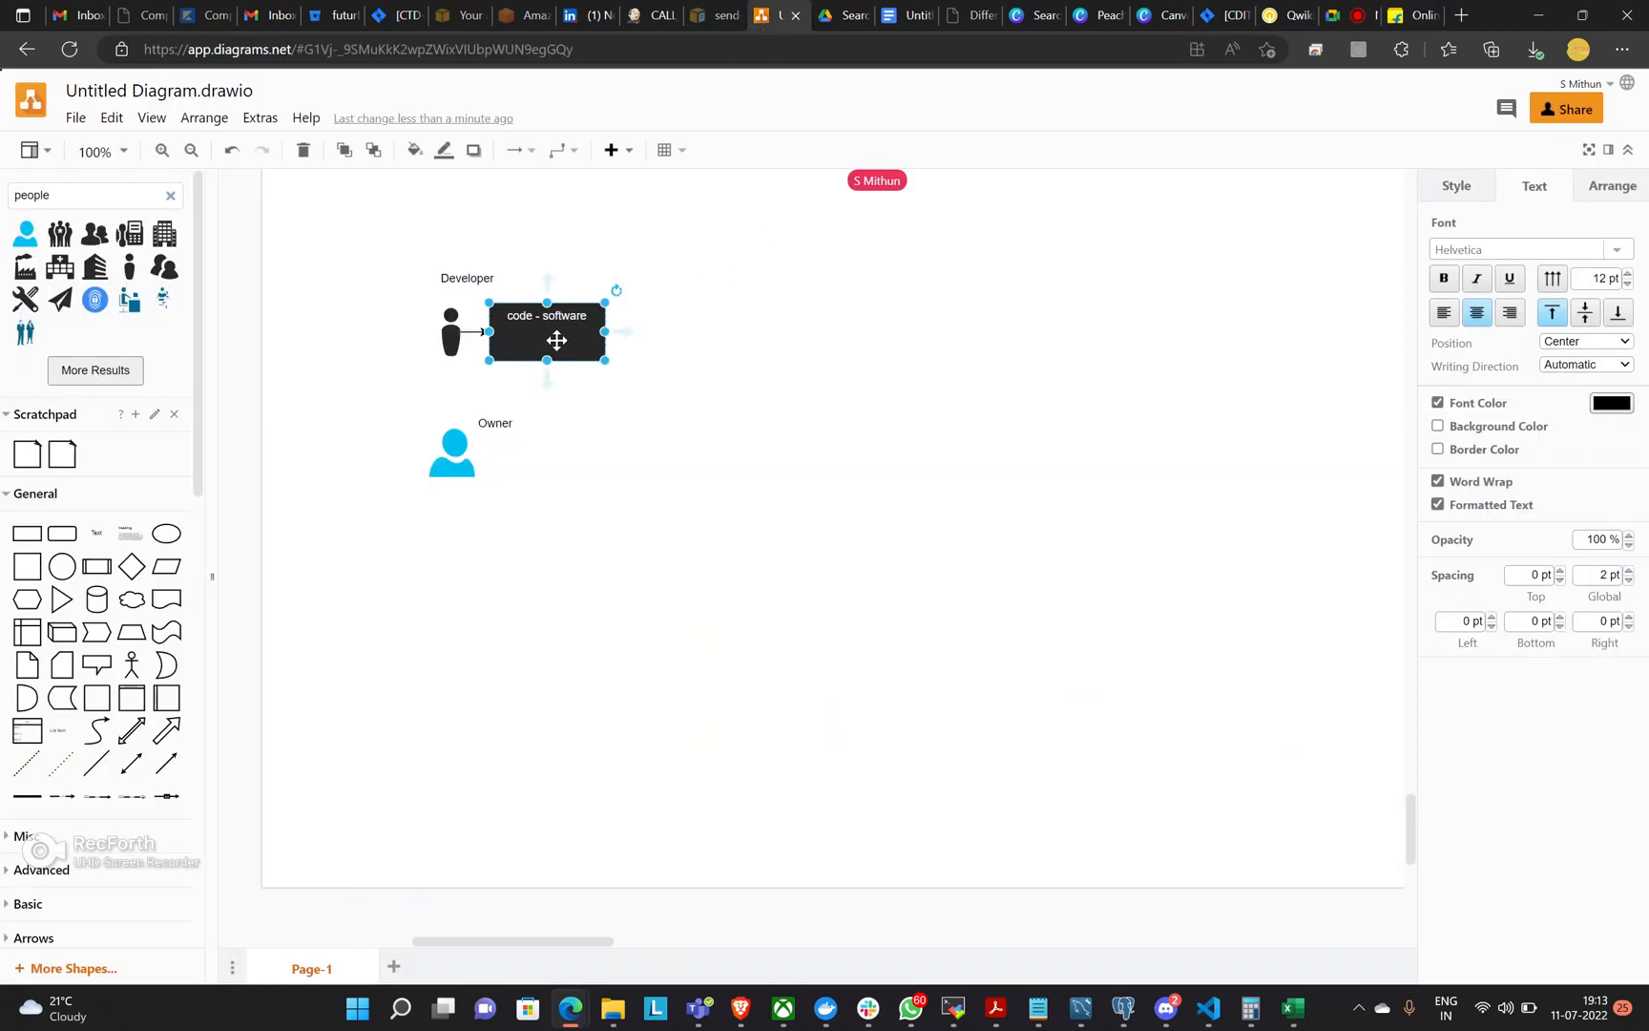
pyautogui.click(673, 412)
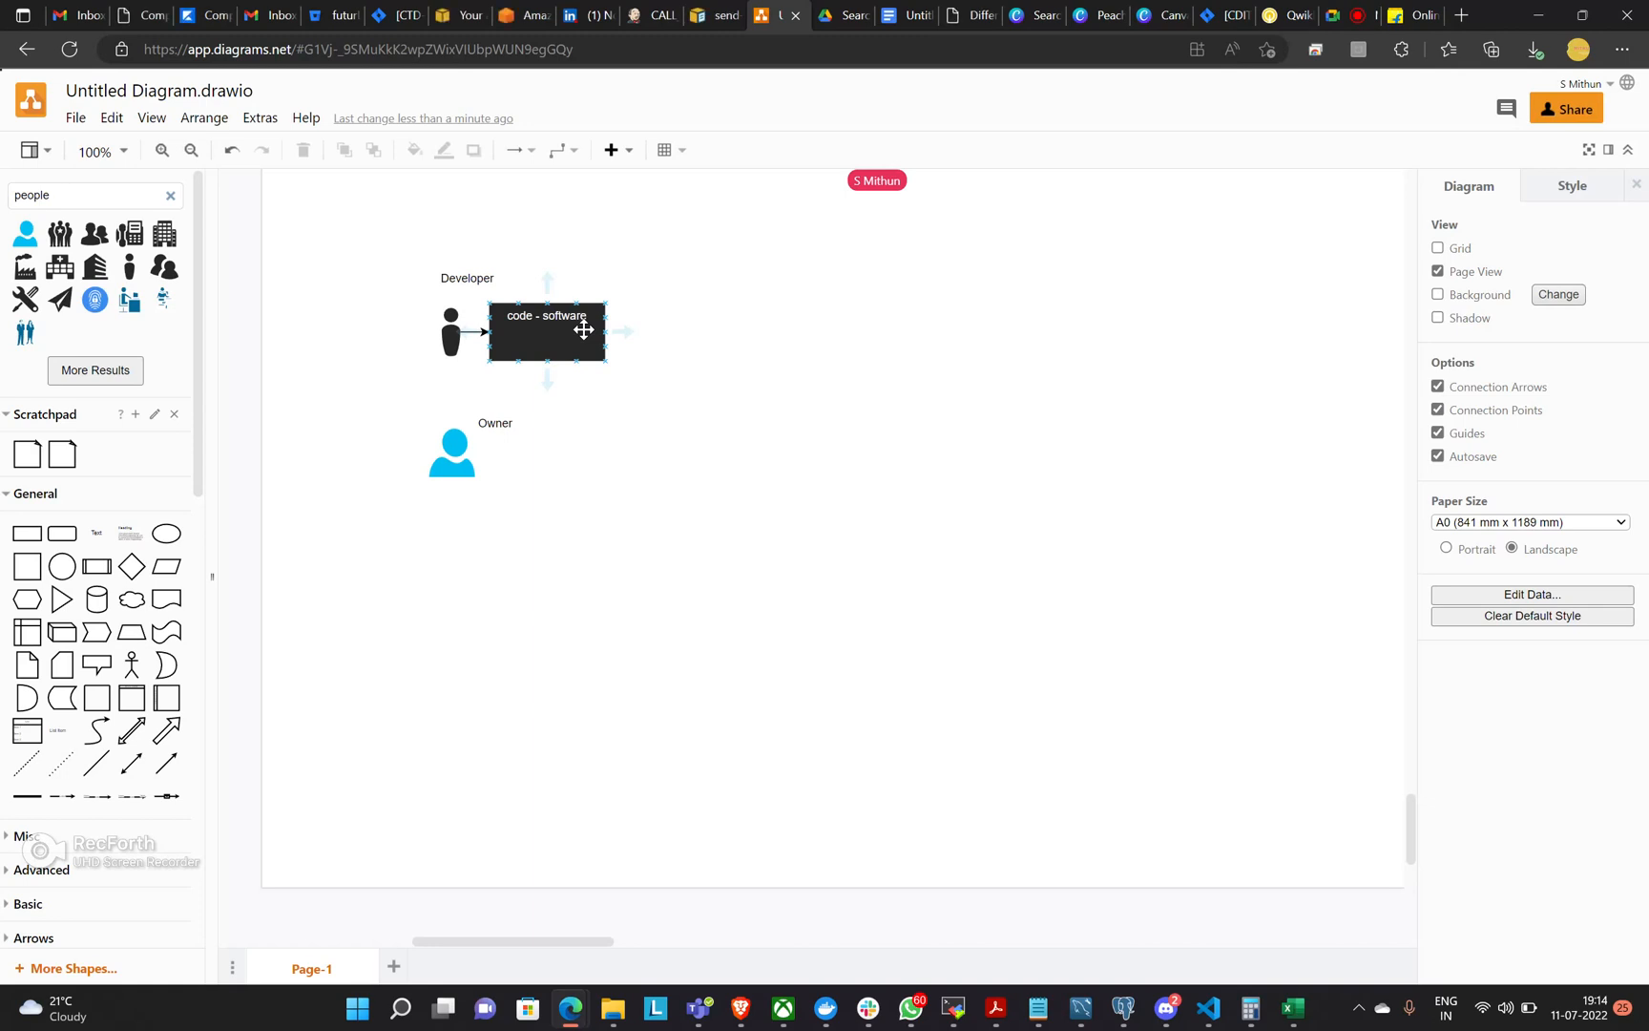
# Search the shapes for "server" and place the black box-shaped Server icon to the right of the Owner icon.
pyautogui.moveTo(622, 334)
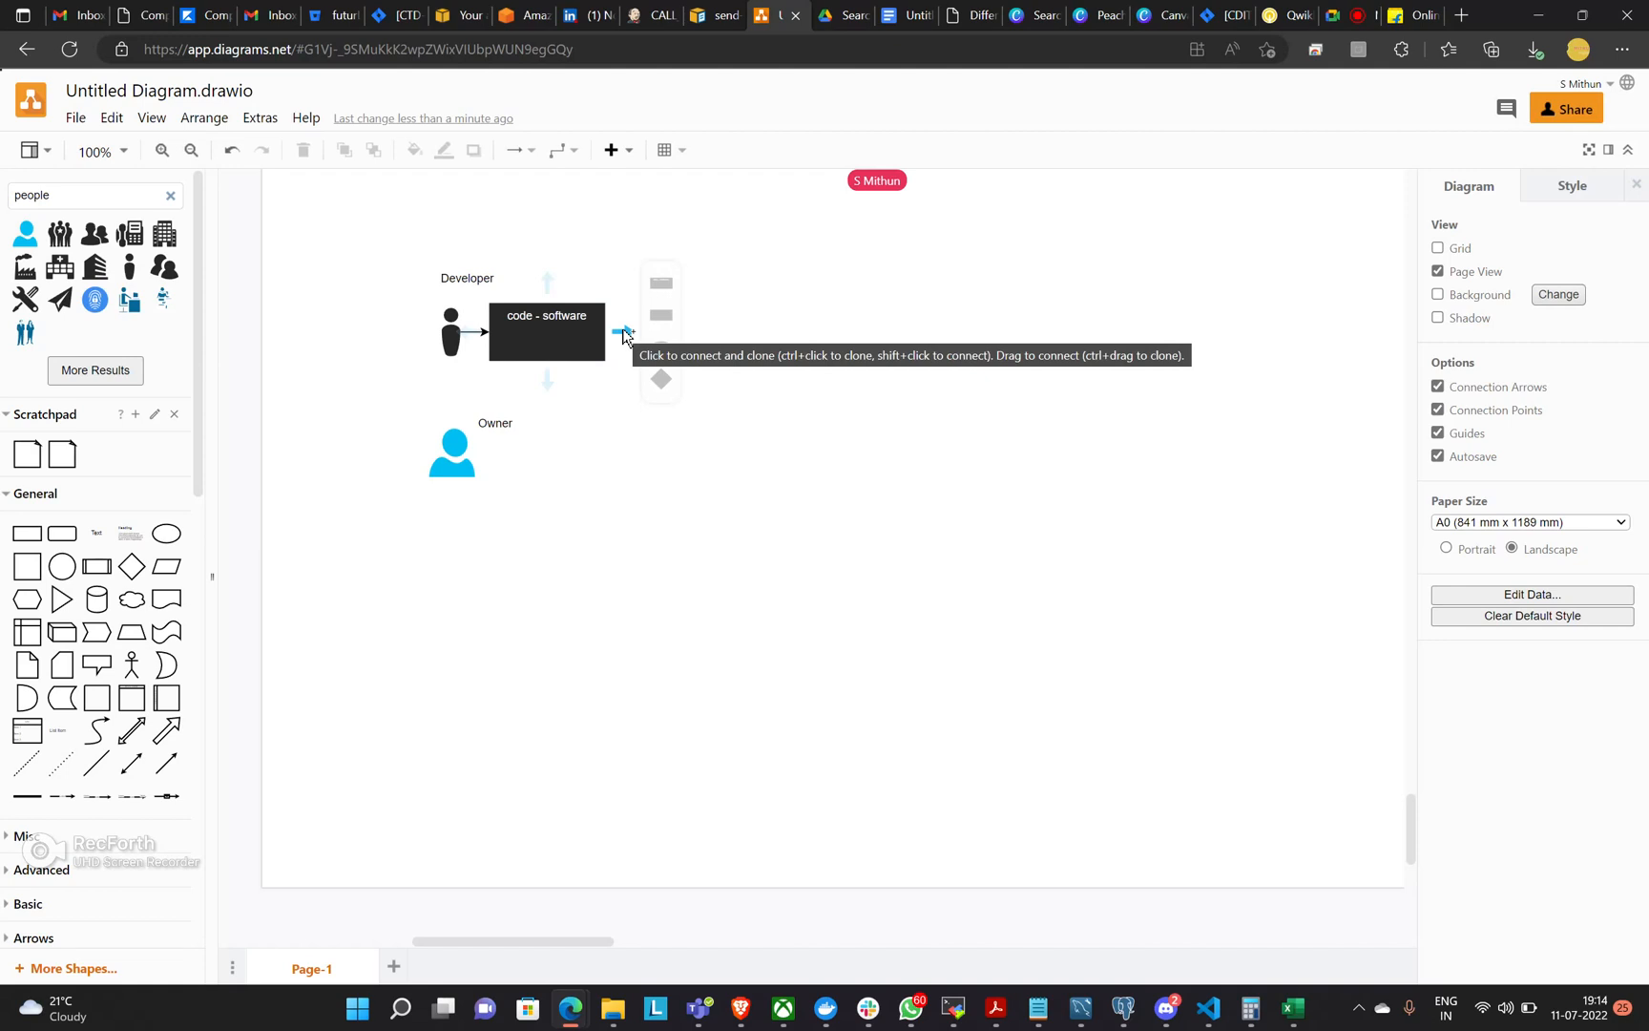
pyautogui.moveTo(74, 192); pyautogui.dragTo(2, 184)
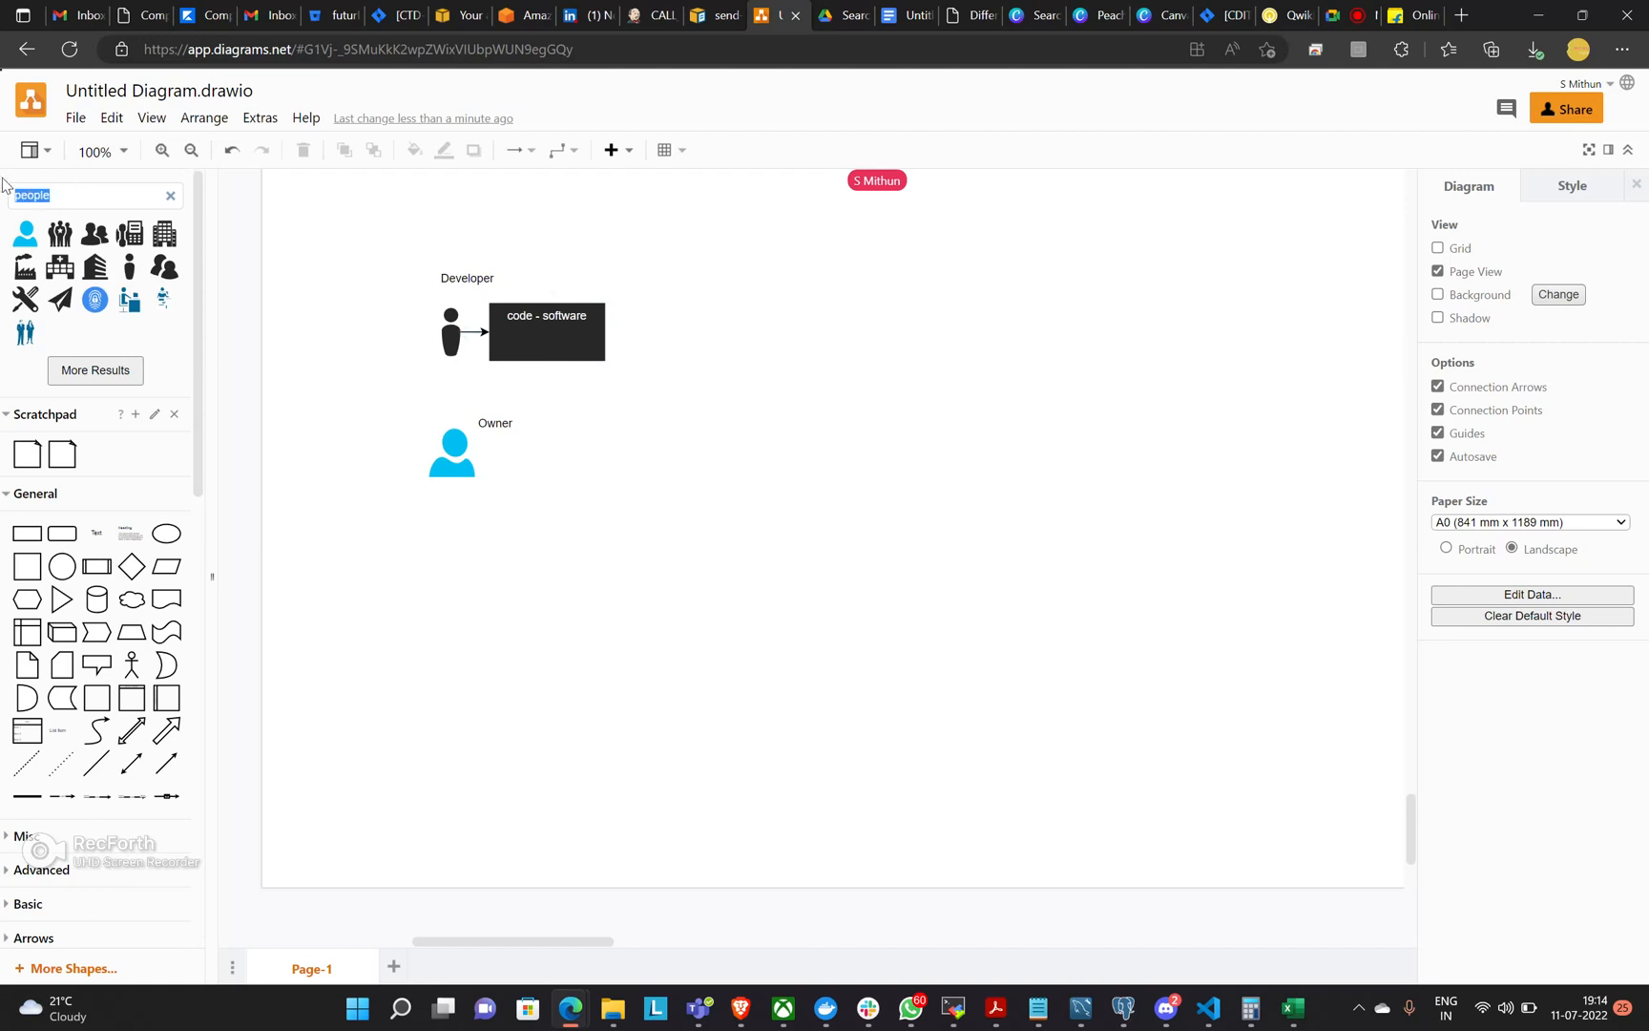
pyautogui.write('serve')
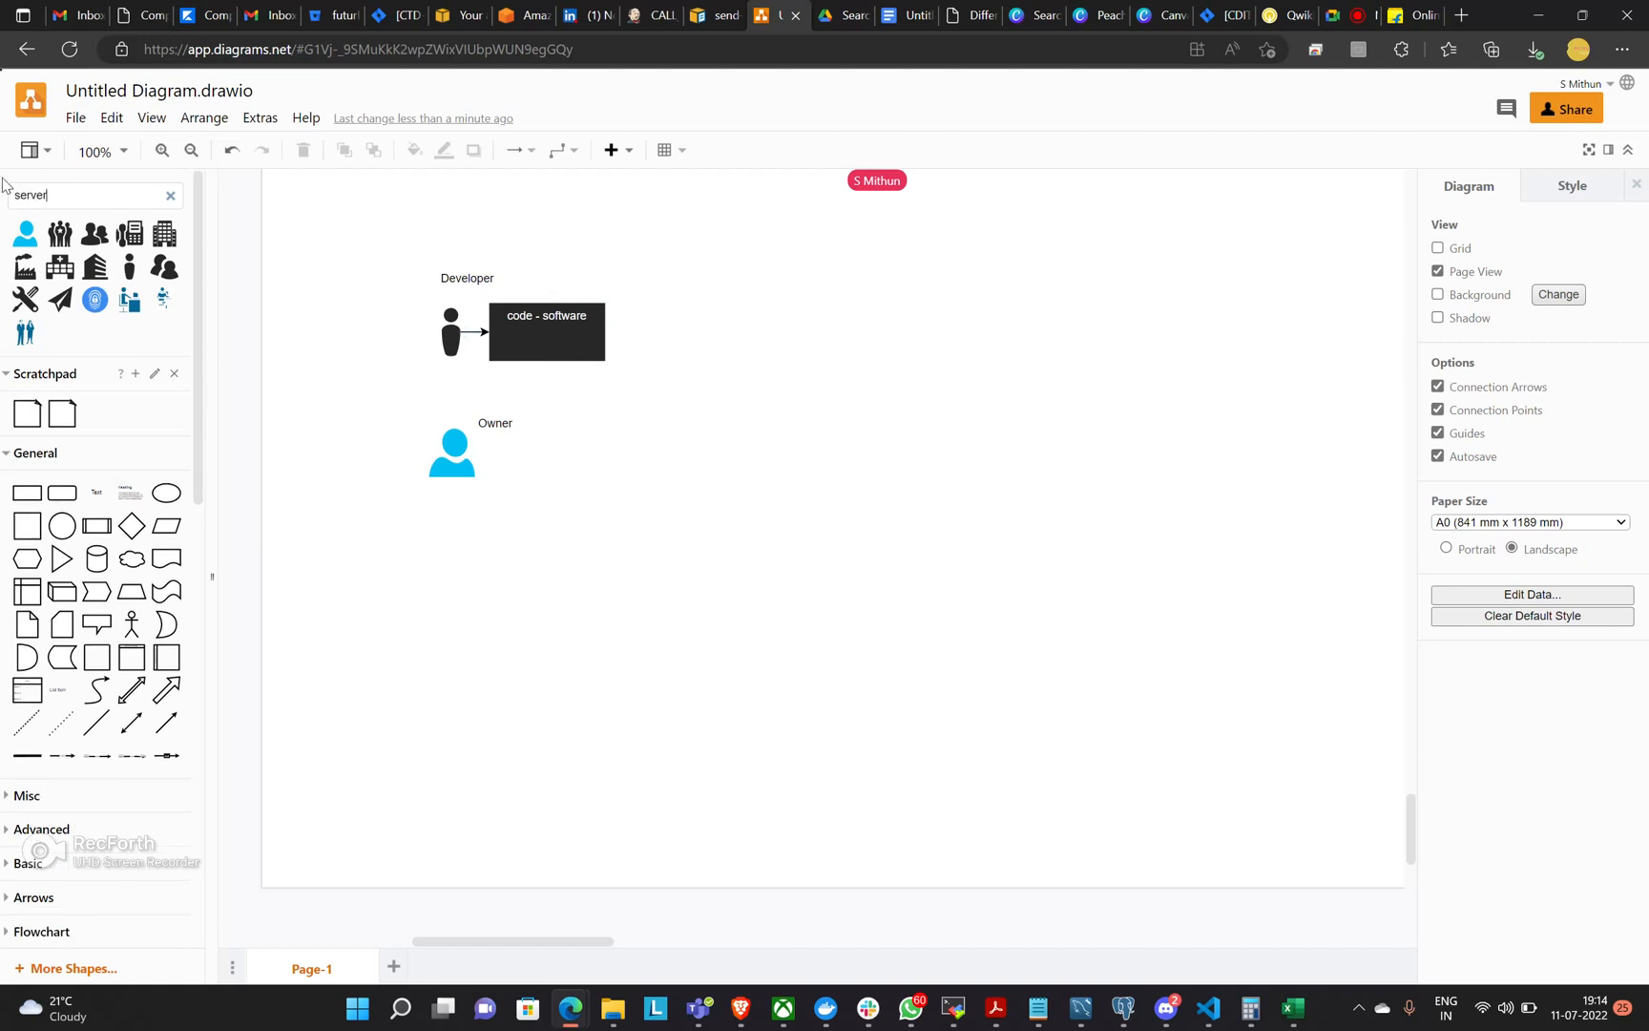
pyautogui.write('r')
pyautogui.press('Return')
pyautogui.moveTo(67, 301)
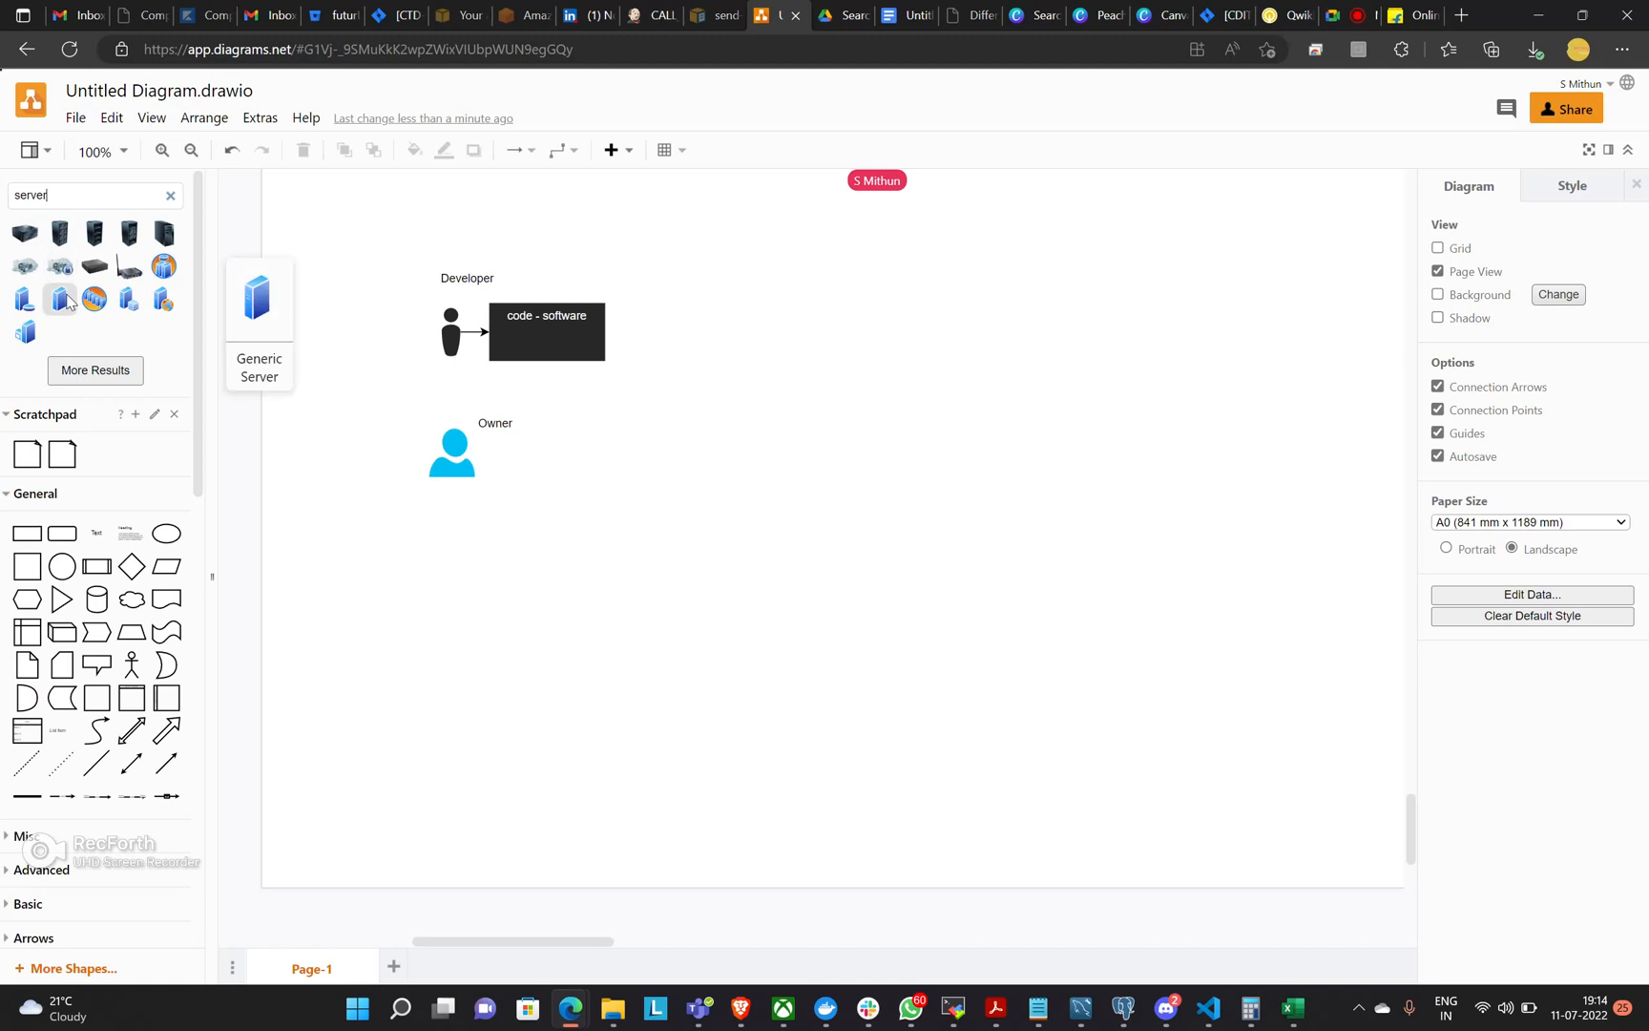
pyautogui.moveTo(58, 239)
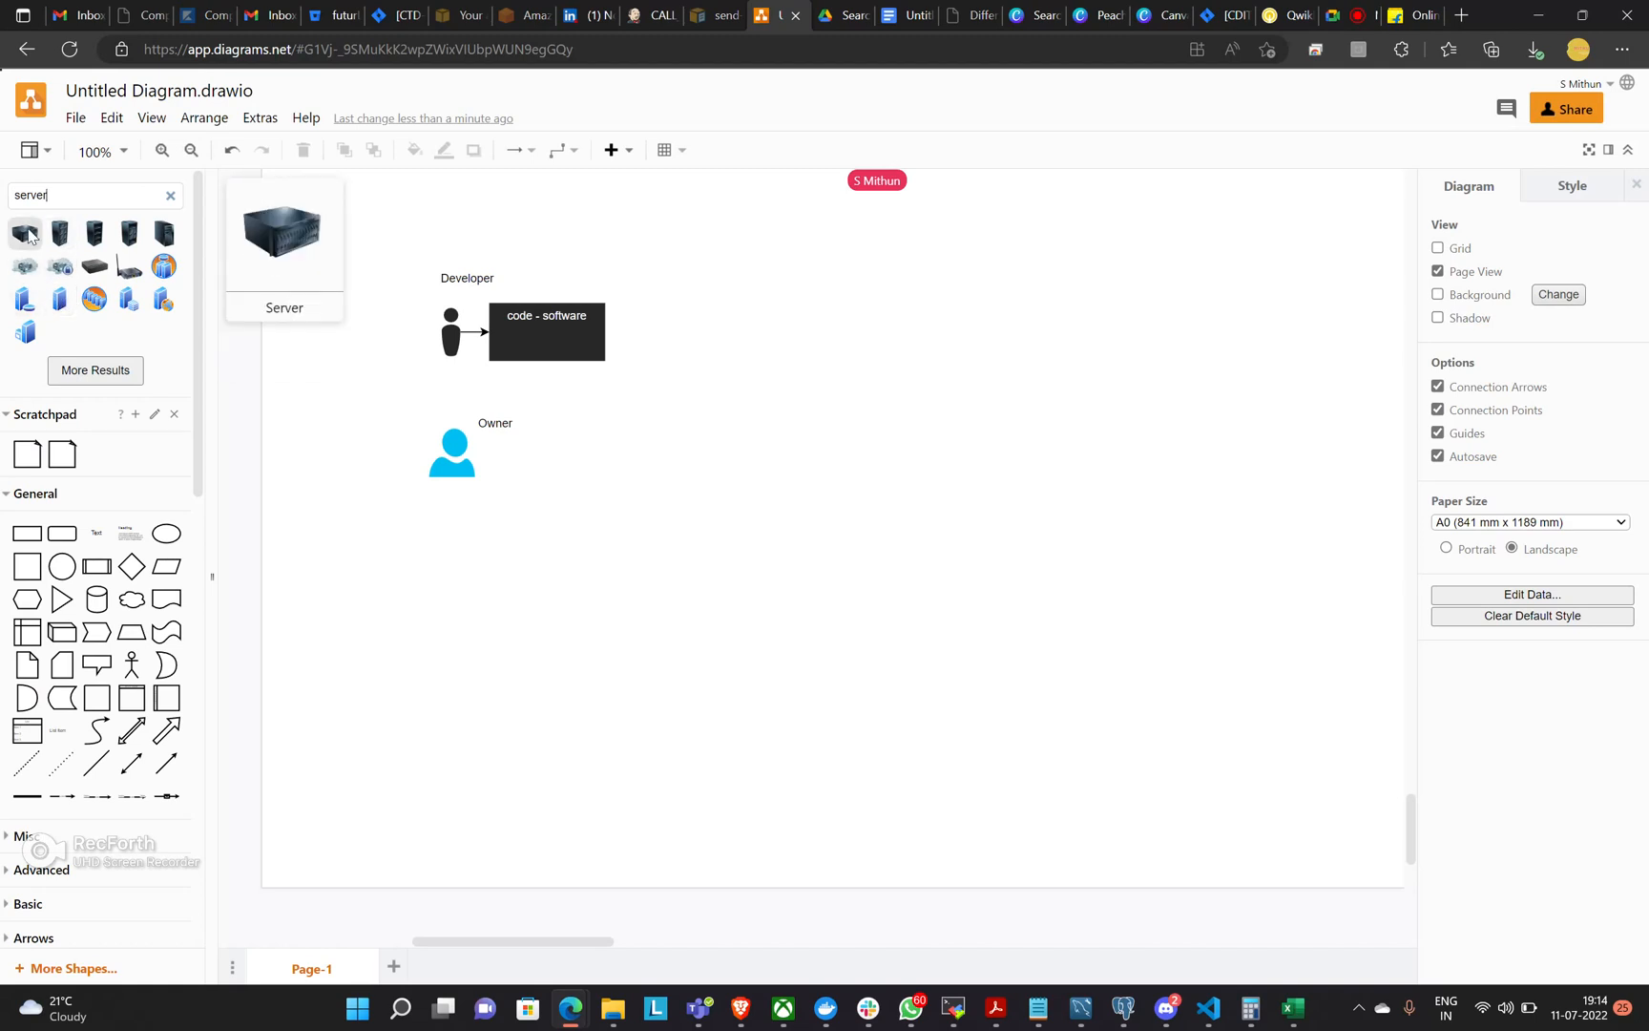
pyautogui.click(27, 236)
pyautogui.moveTo(814, 549); pyautogui.dragTo(756, 468)
# Connect the Owner icon to the server with a straight horizontal arrow.
pyautogui.moveTo(495, 465)
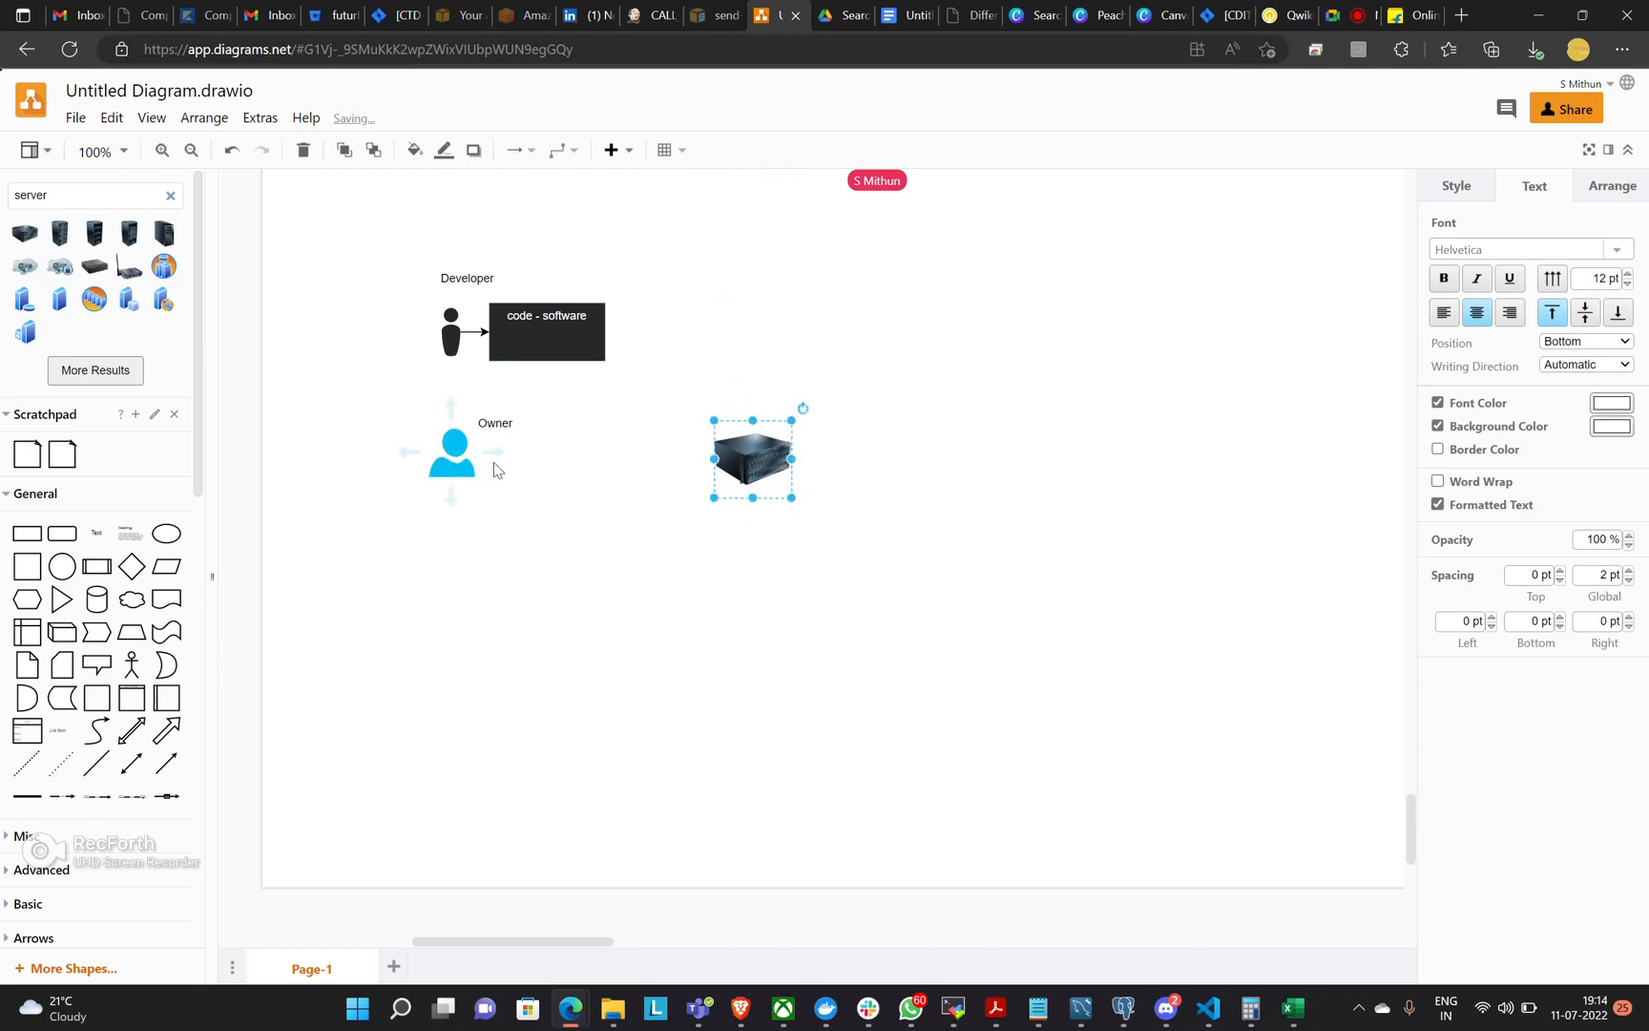
pyautogui.moveTo(493, 457); pyautogui.dragTo(783, 454)
pyautogui.click(989, 454)
pyautogui.click(938, 451)
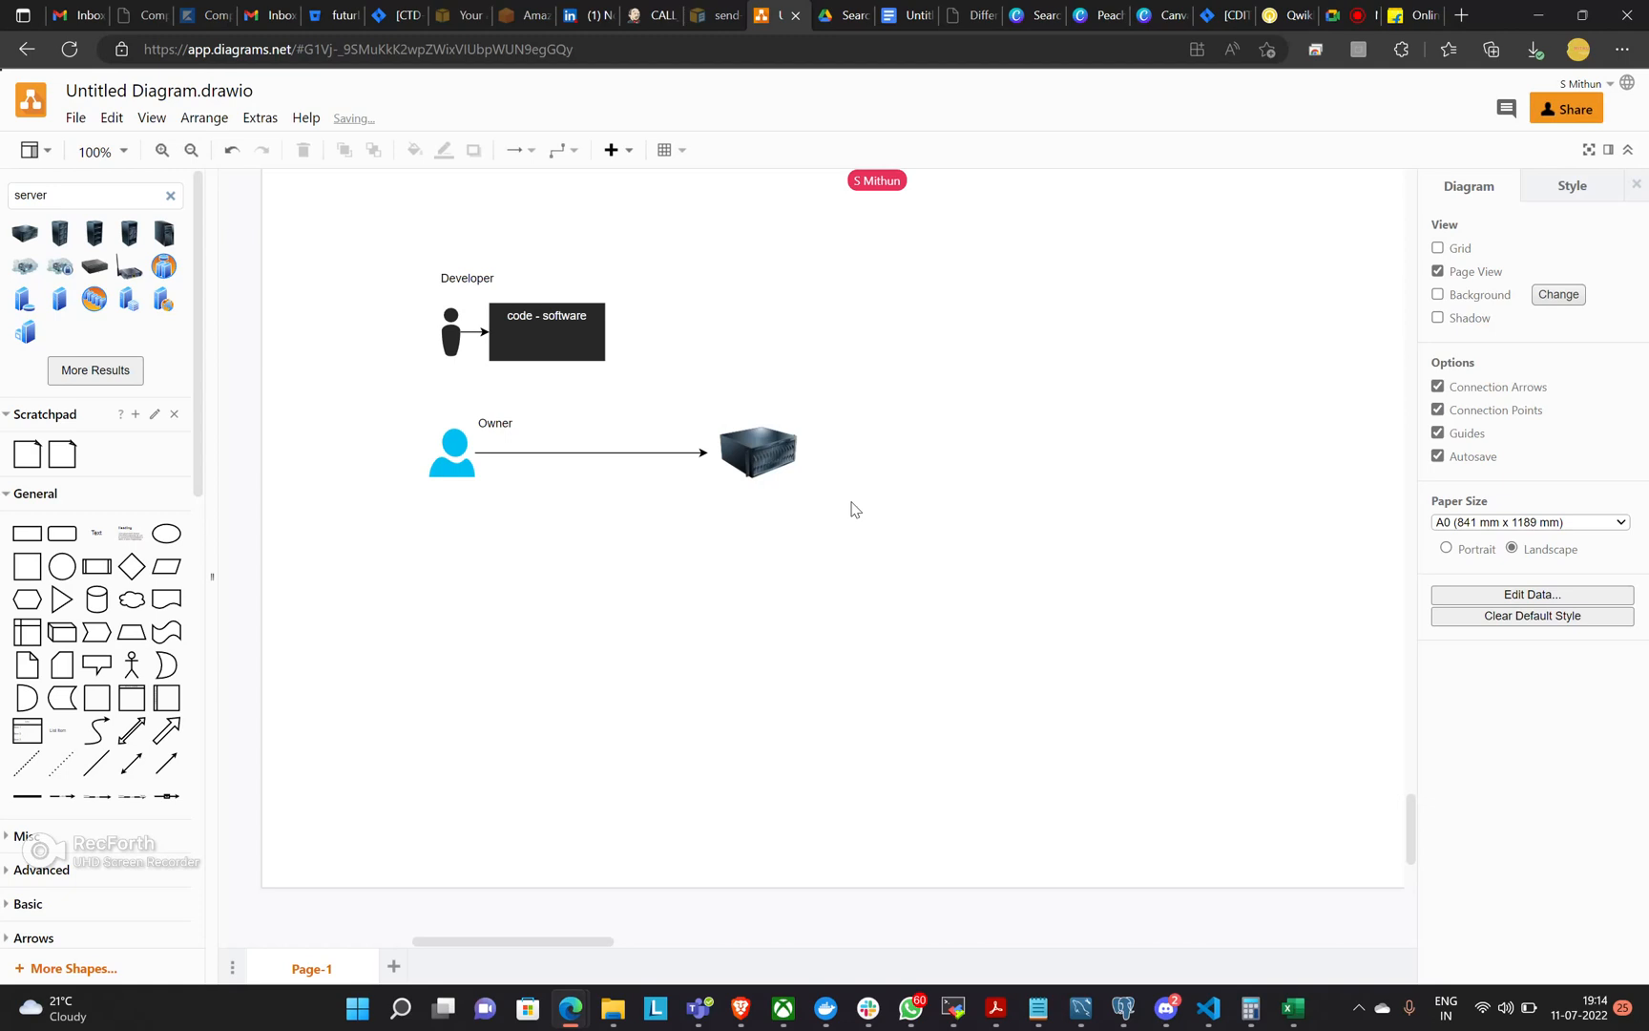
# Search the web for "dell poweredge" in the Flipkart browser tab and look through the results.
pyautogui.click(1413, 15)
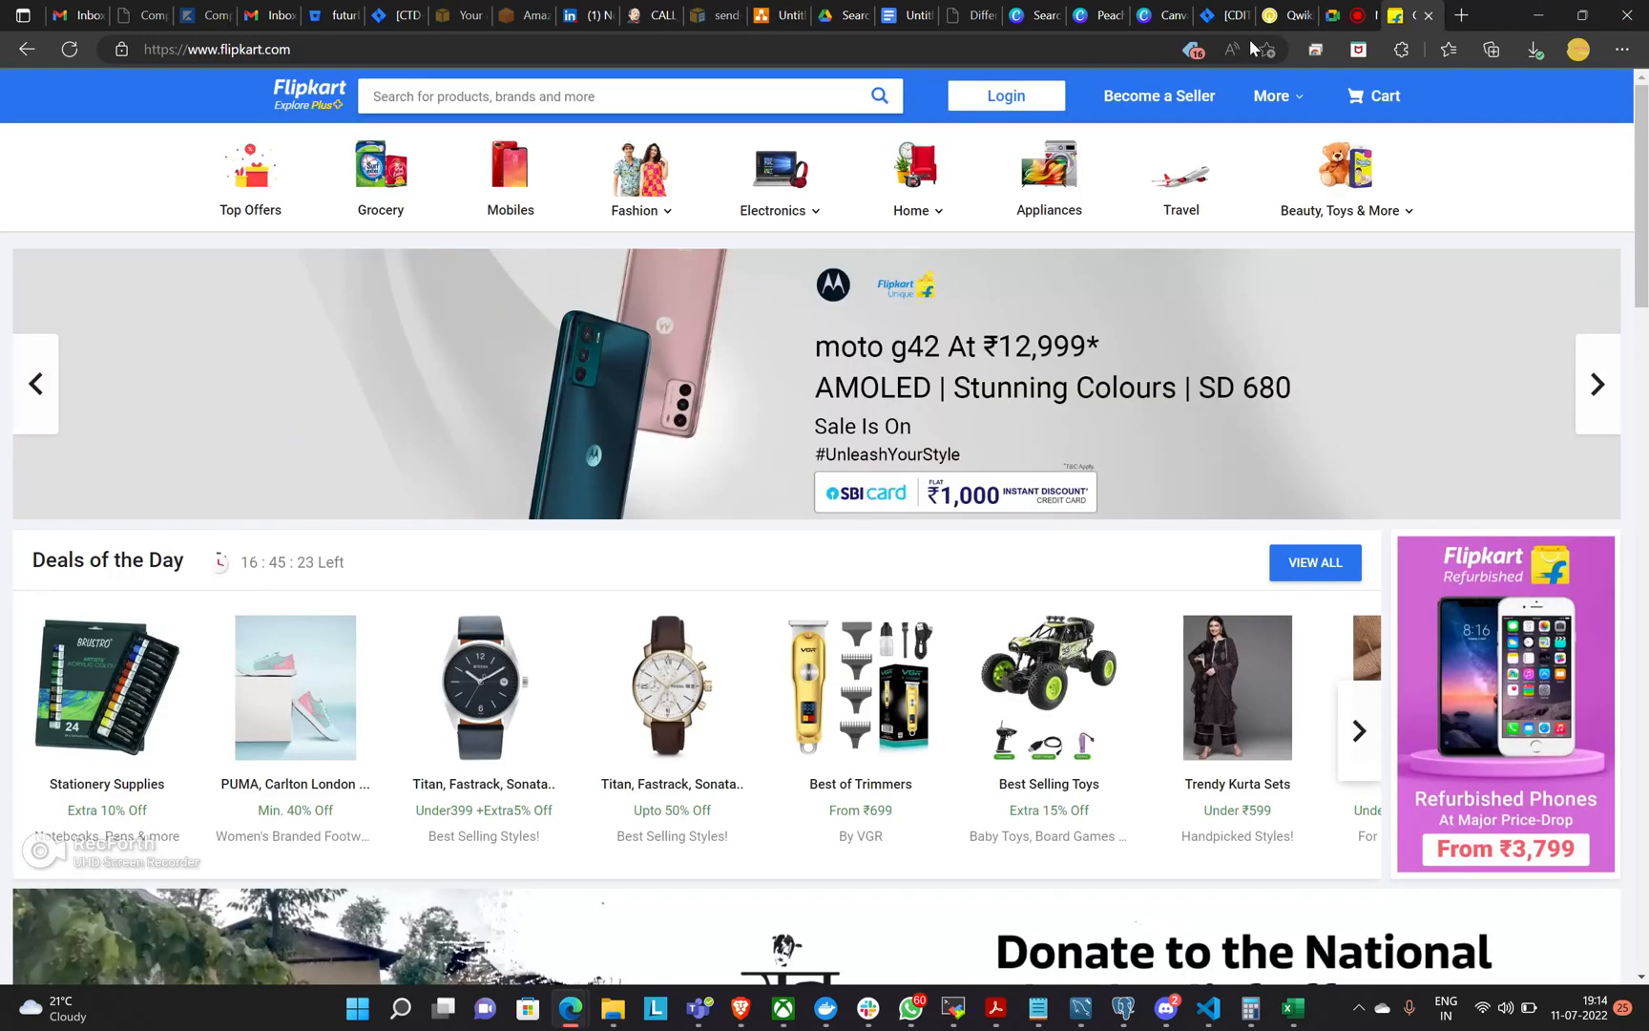
pyautogui.moveTo(445, 40); pyautogui.dragTo(184, 56)
pyautogui.press('BackSpace')
pyautogui.press('BackSpace')
pyautogui.press('BackSpace')
pyautogui.press('BackSpace')
pyautogui.press('BackSpace')
pyautogui.press('BackSpace')
pyautogui.press('BackSpace')
pyautogui.press('BackSpace')
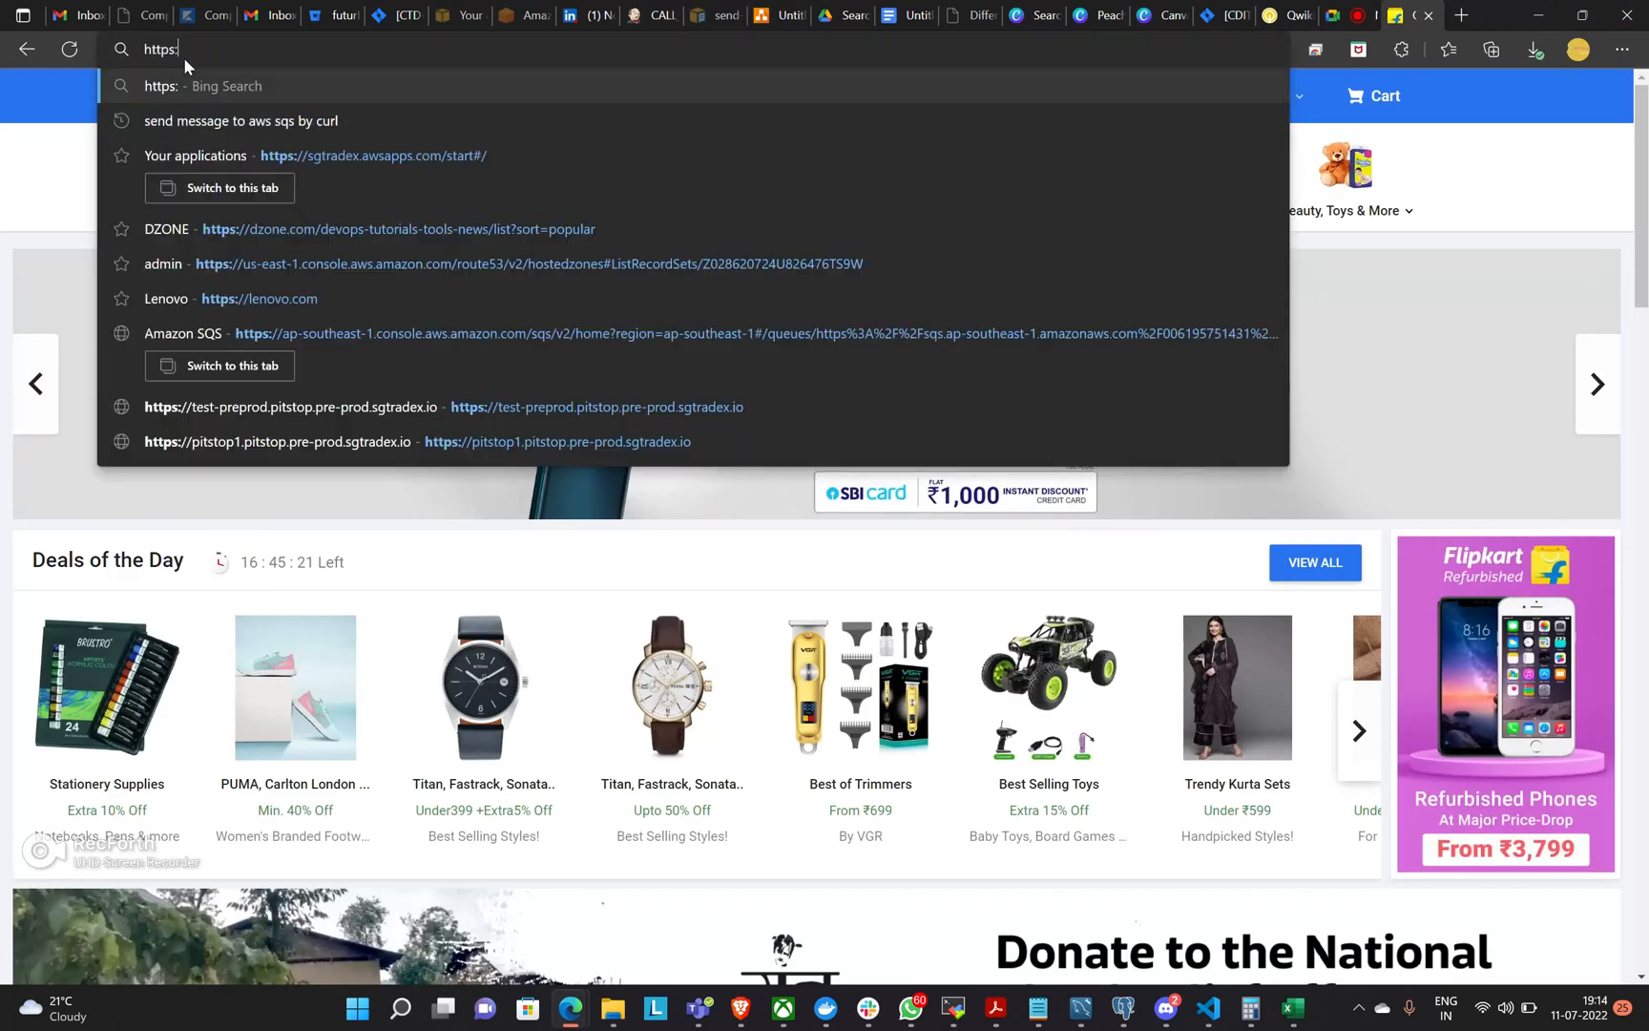
pyautogui.write('dell ')
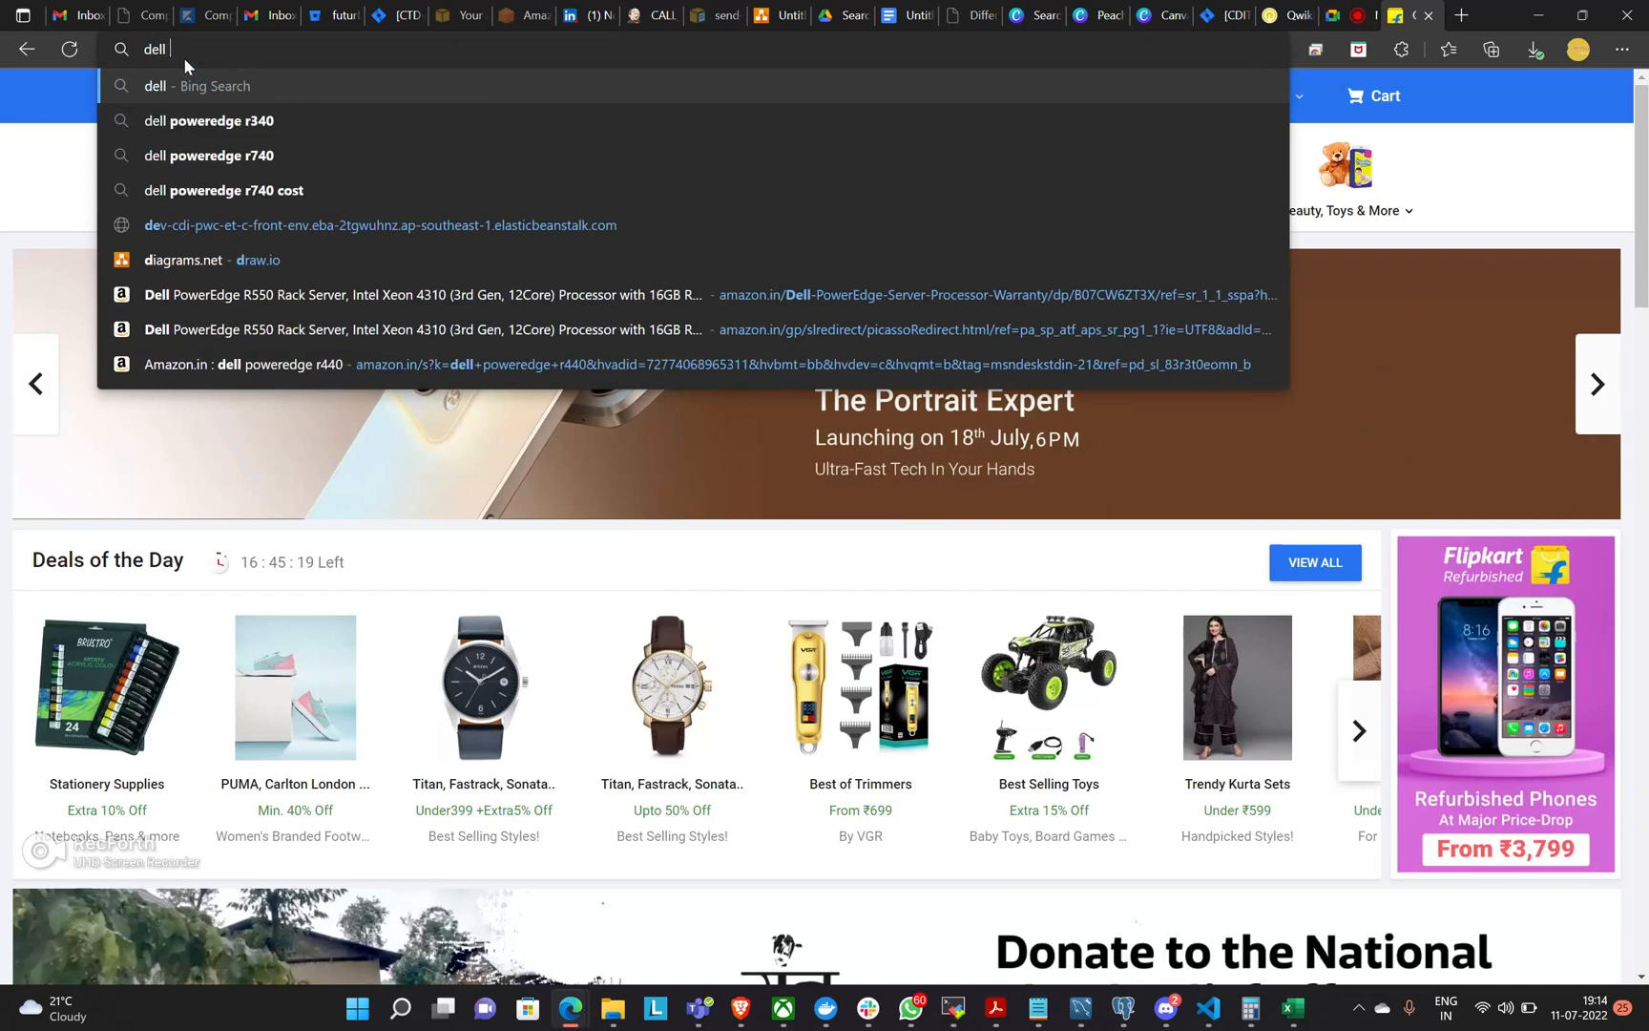
pyautogui.write('poweredge')
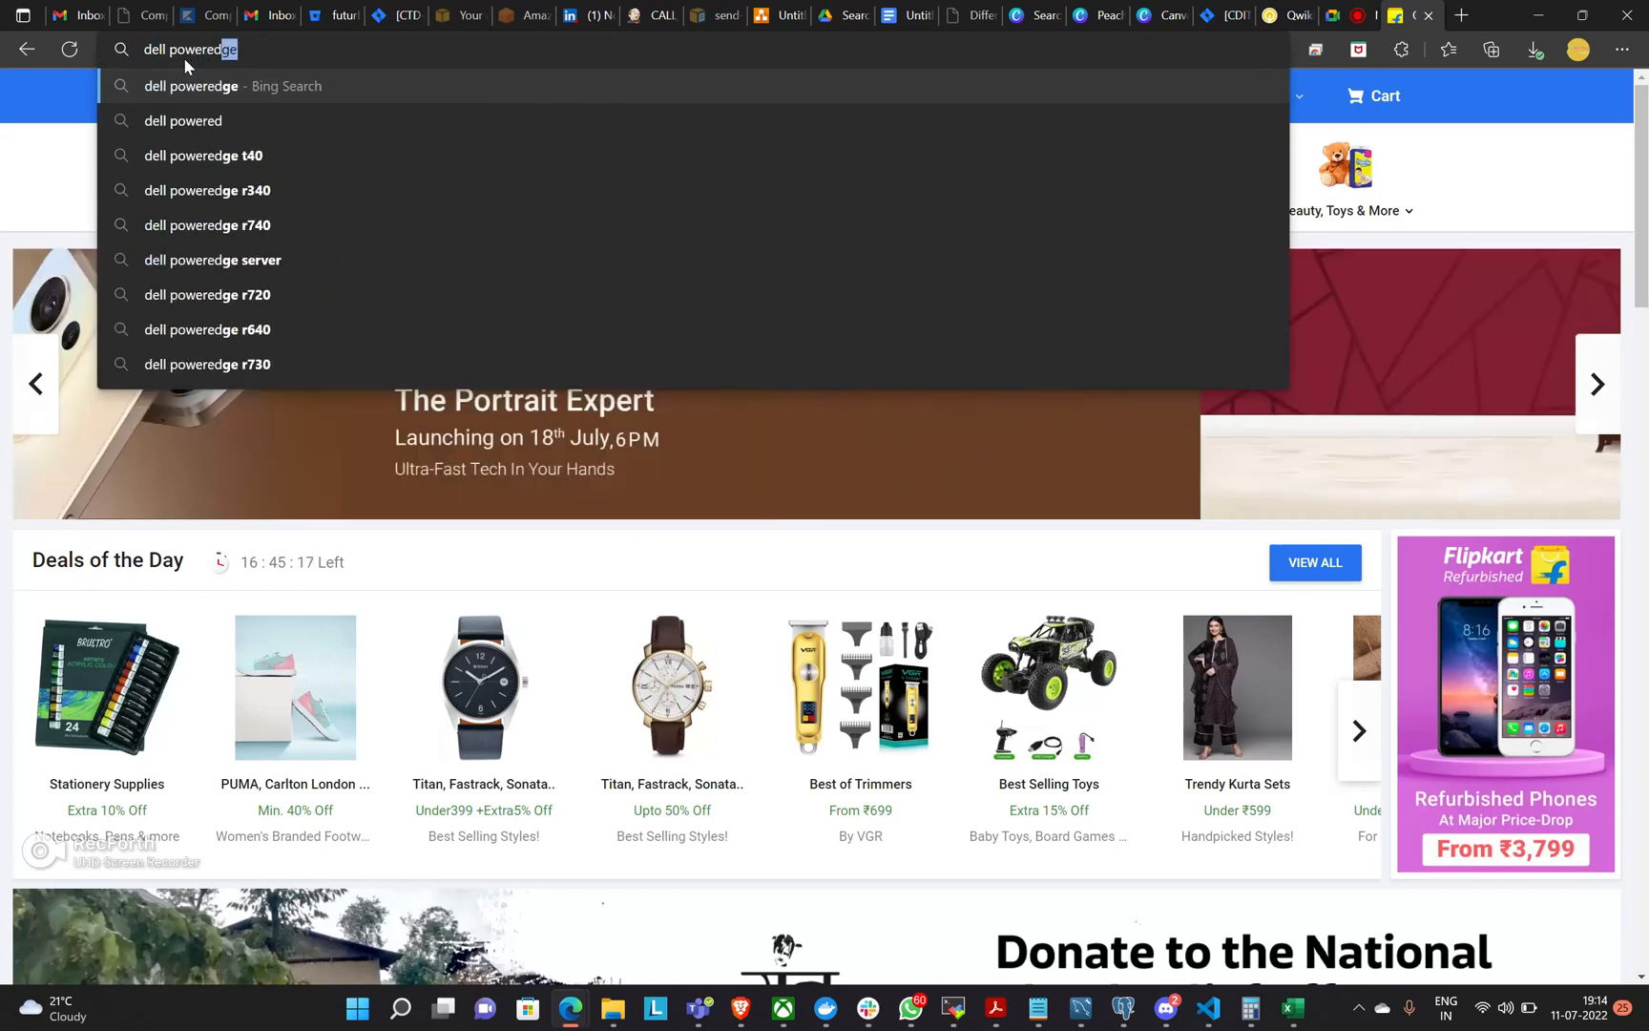
pyautogui.press('Return')
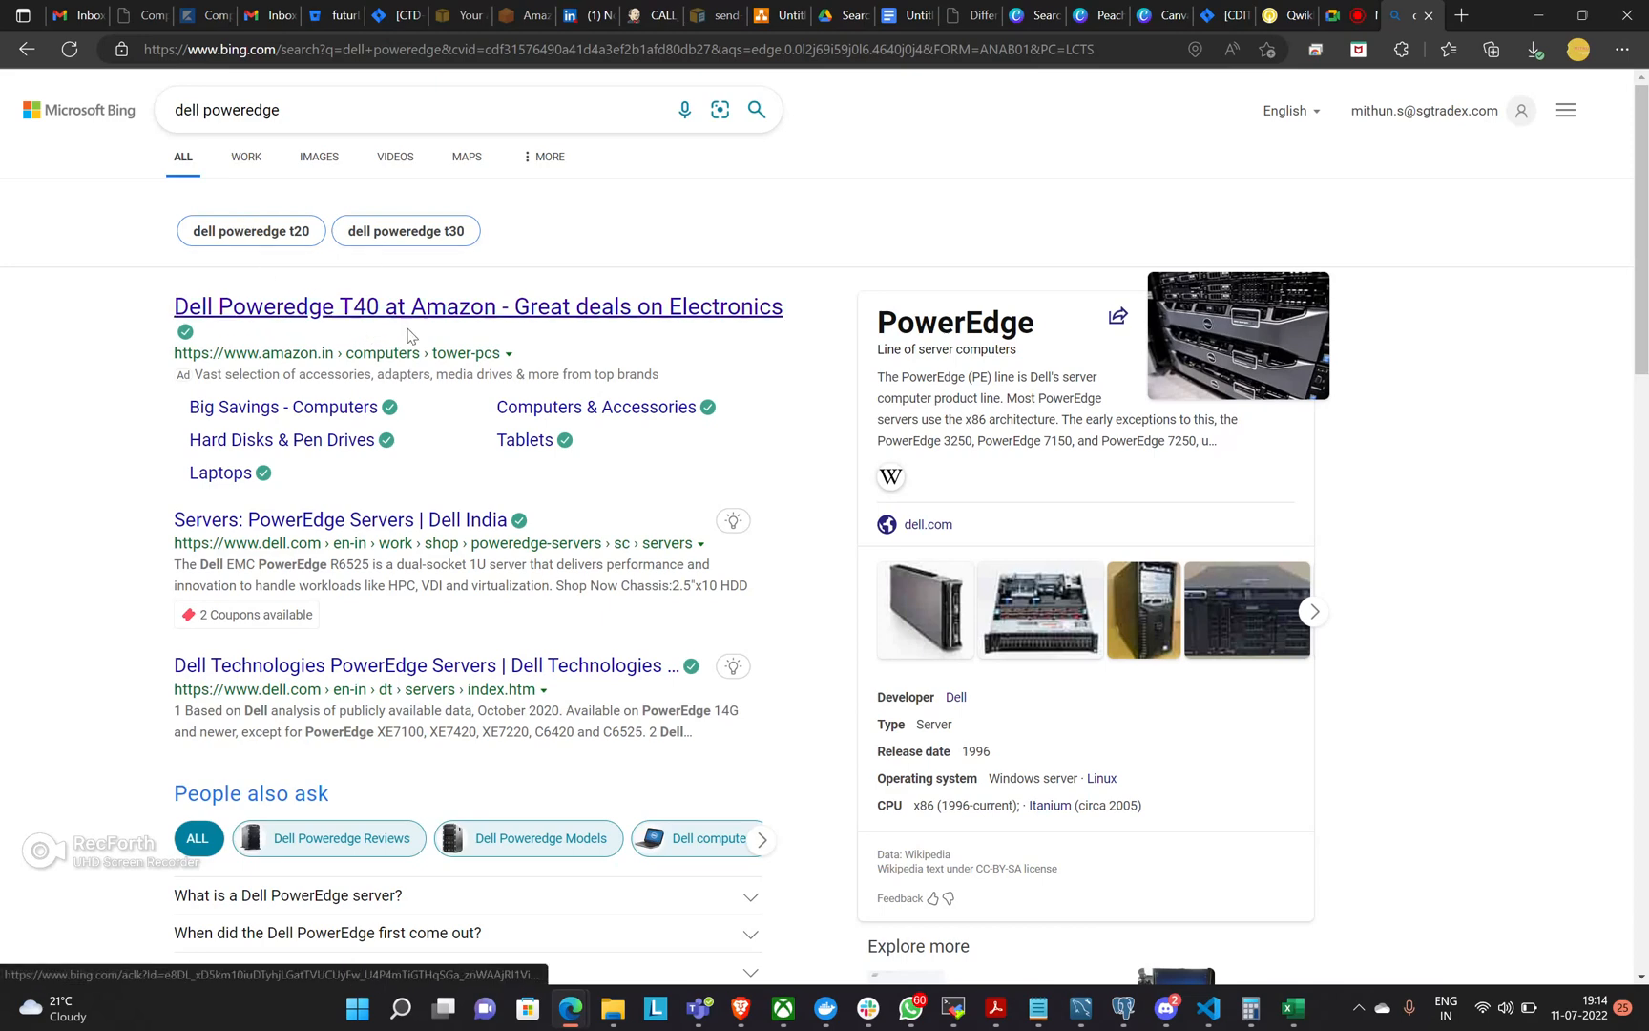
pyautogui.scroll(-5, 405, 324)
pyautogui.scroll(-1, 488, 327)
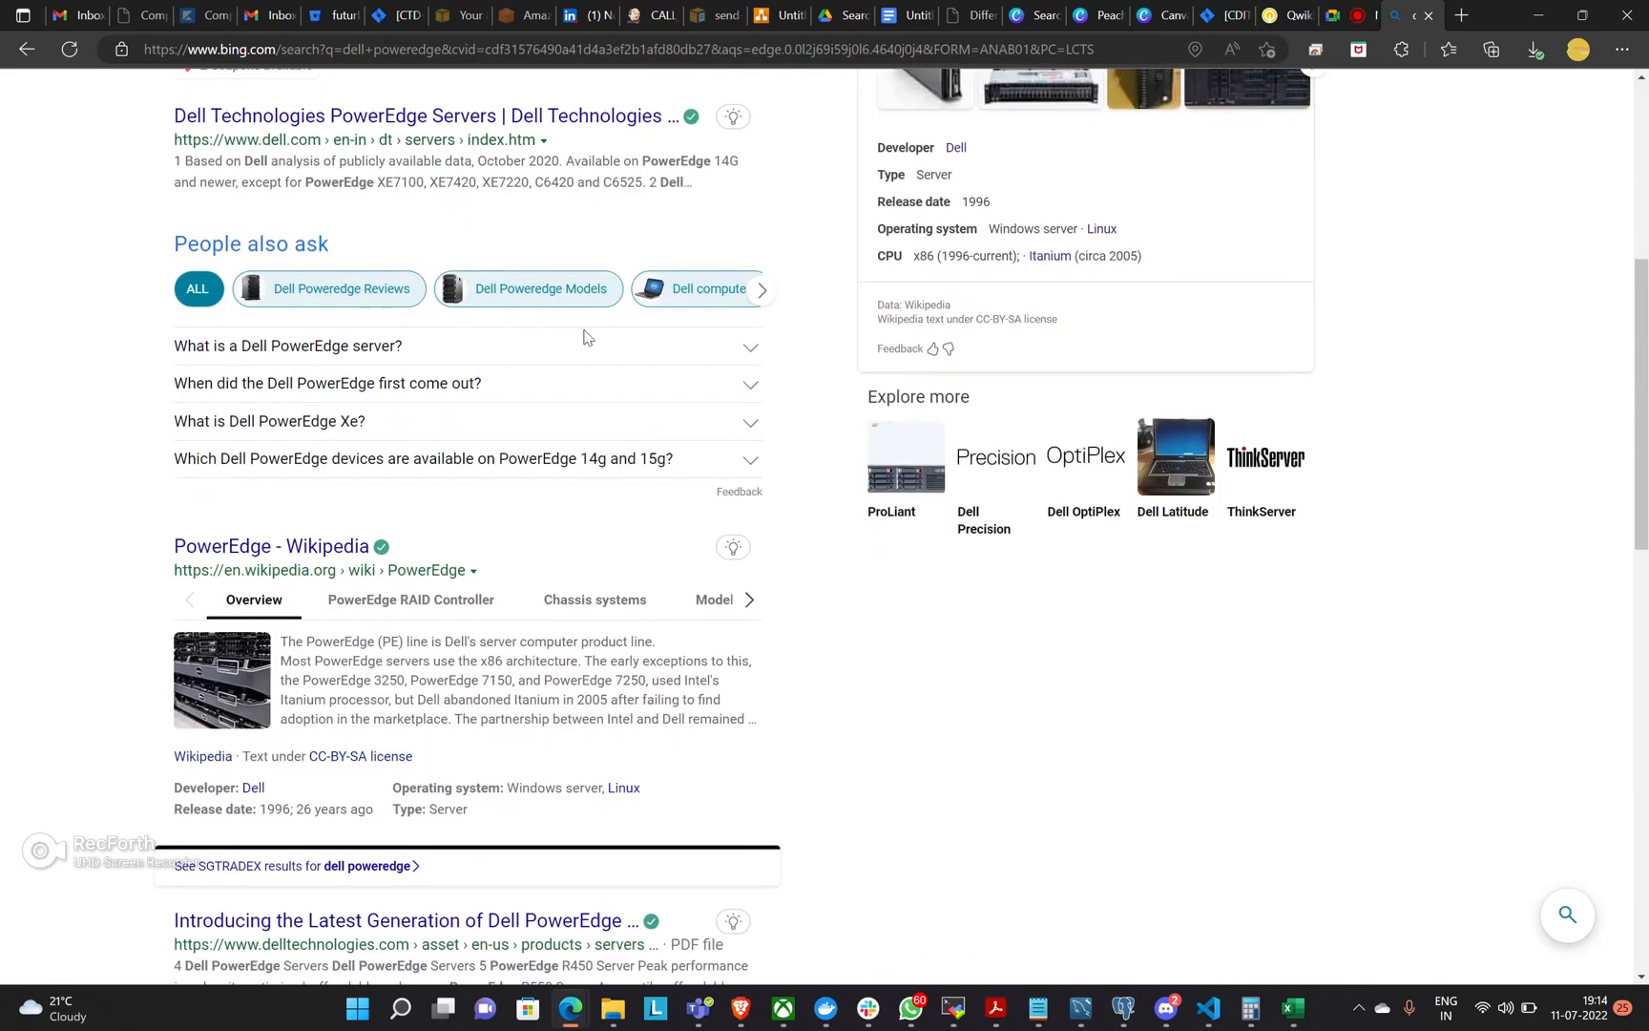
pyautogui.scroll(-3, 295, 688)
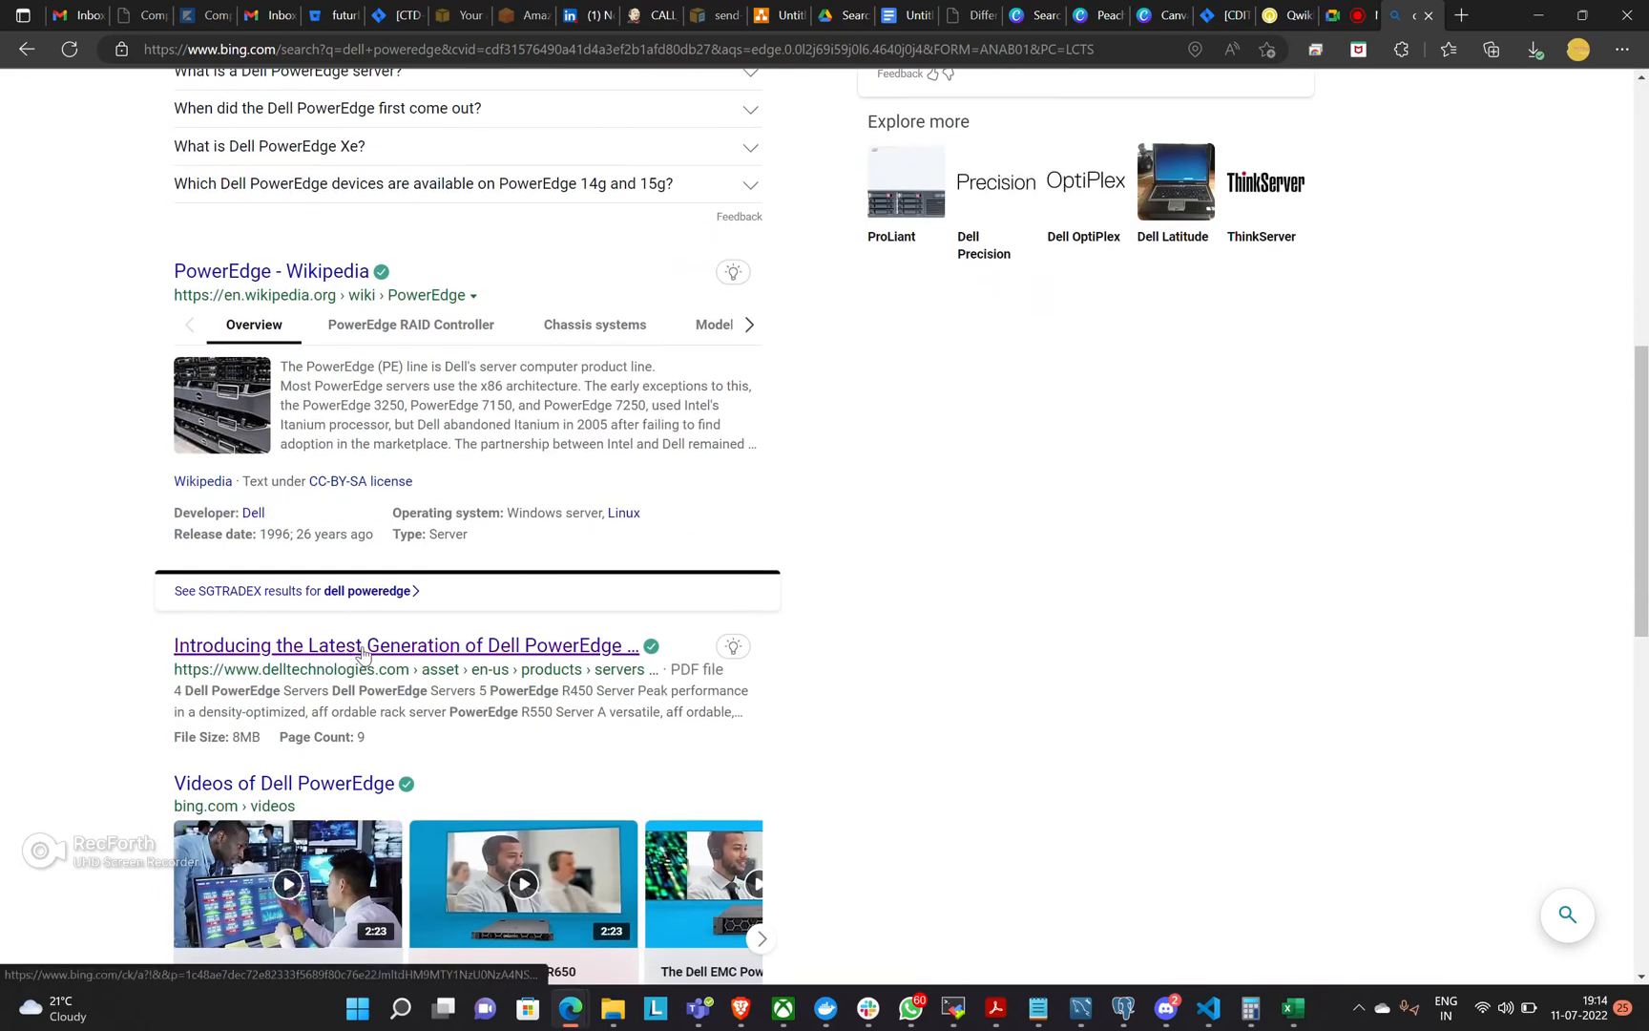
pyautogui.scroll(9, 334, 659)
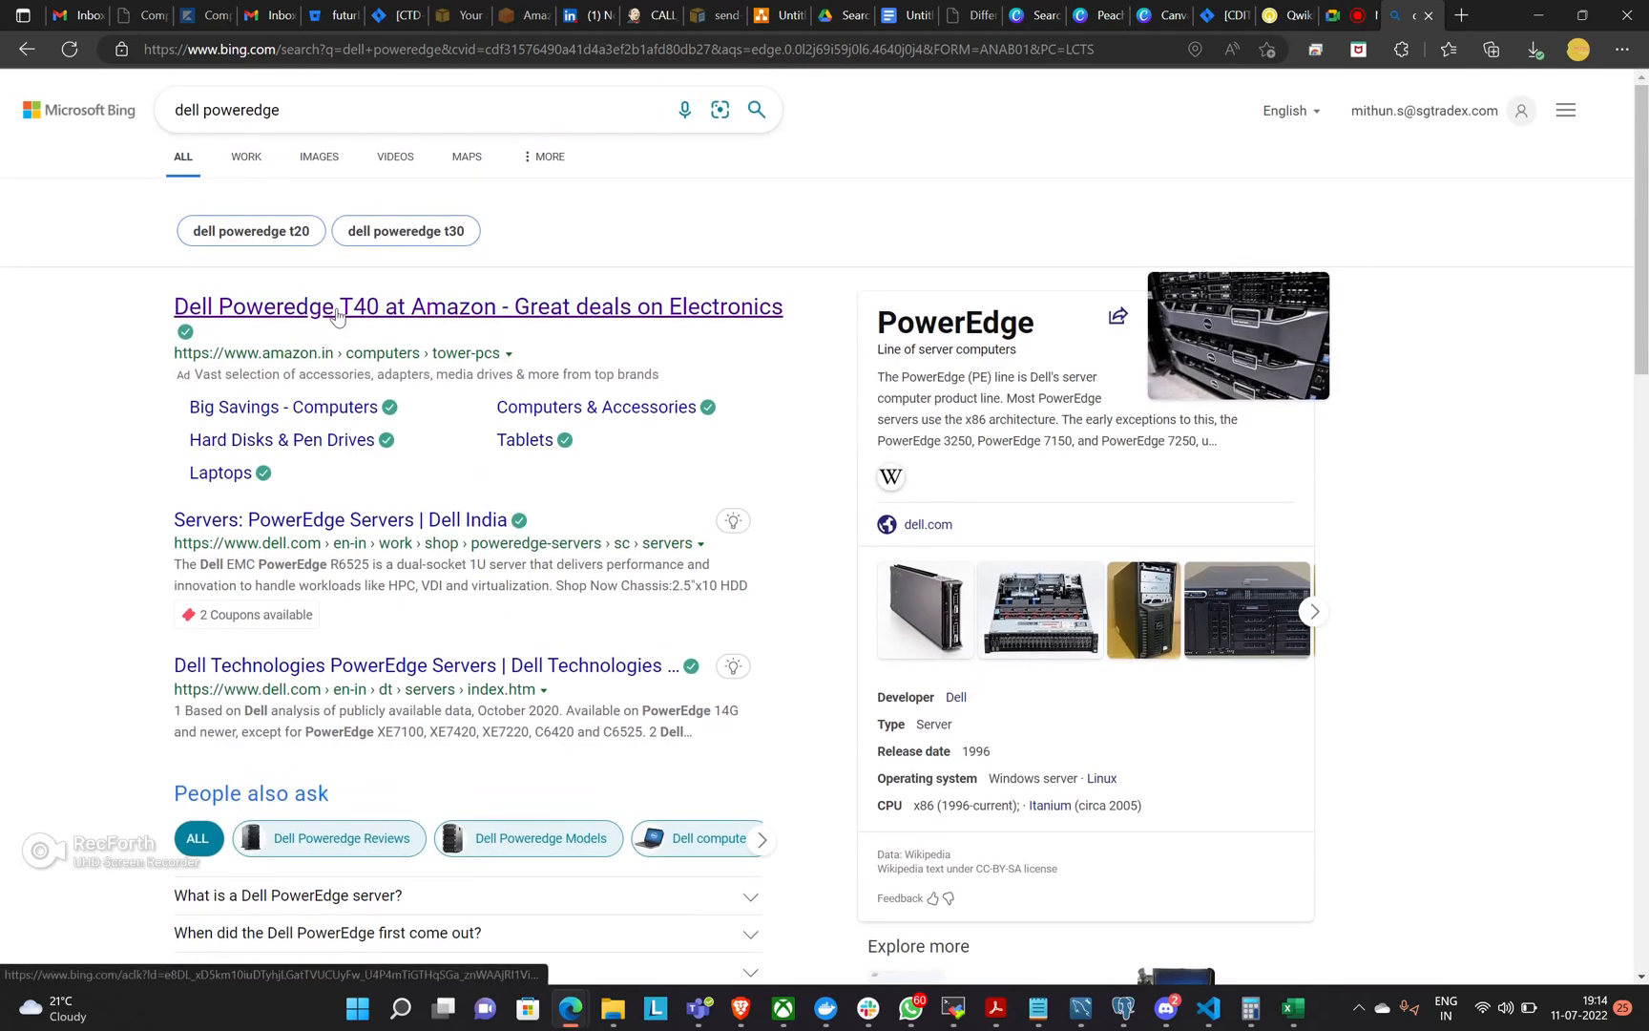
# Open the Amazon result for the Dell Poweredge T40 and look through the listed products and prices.
pyautogui.click(379, 310)
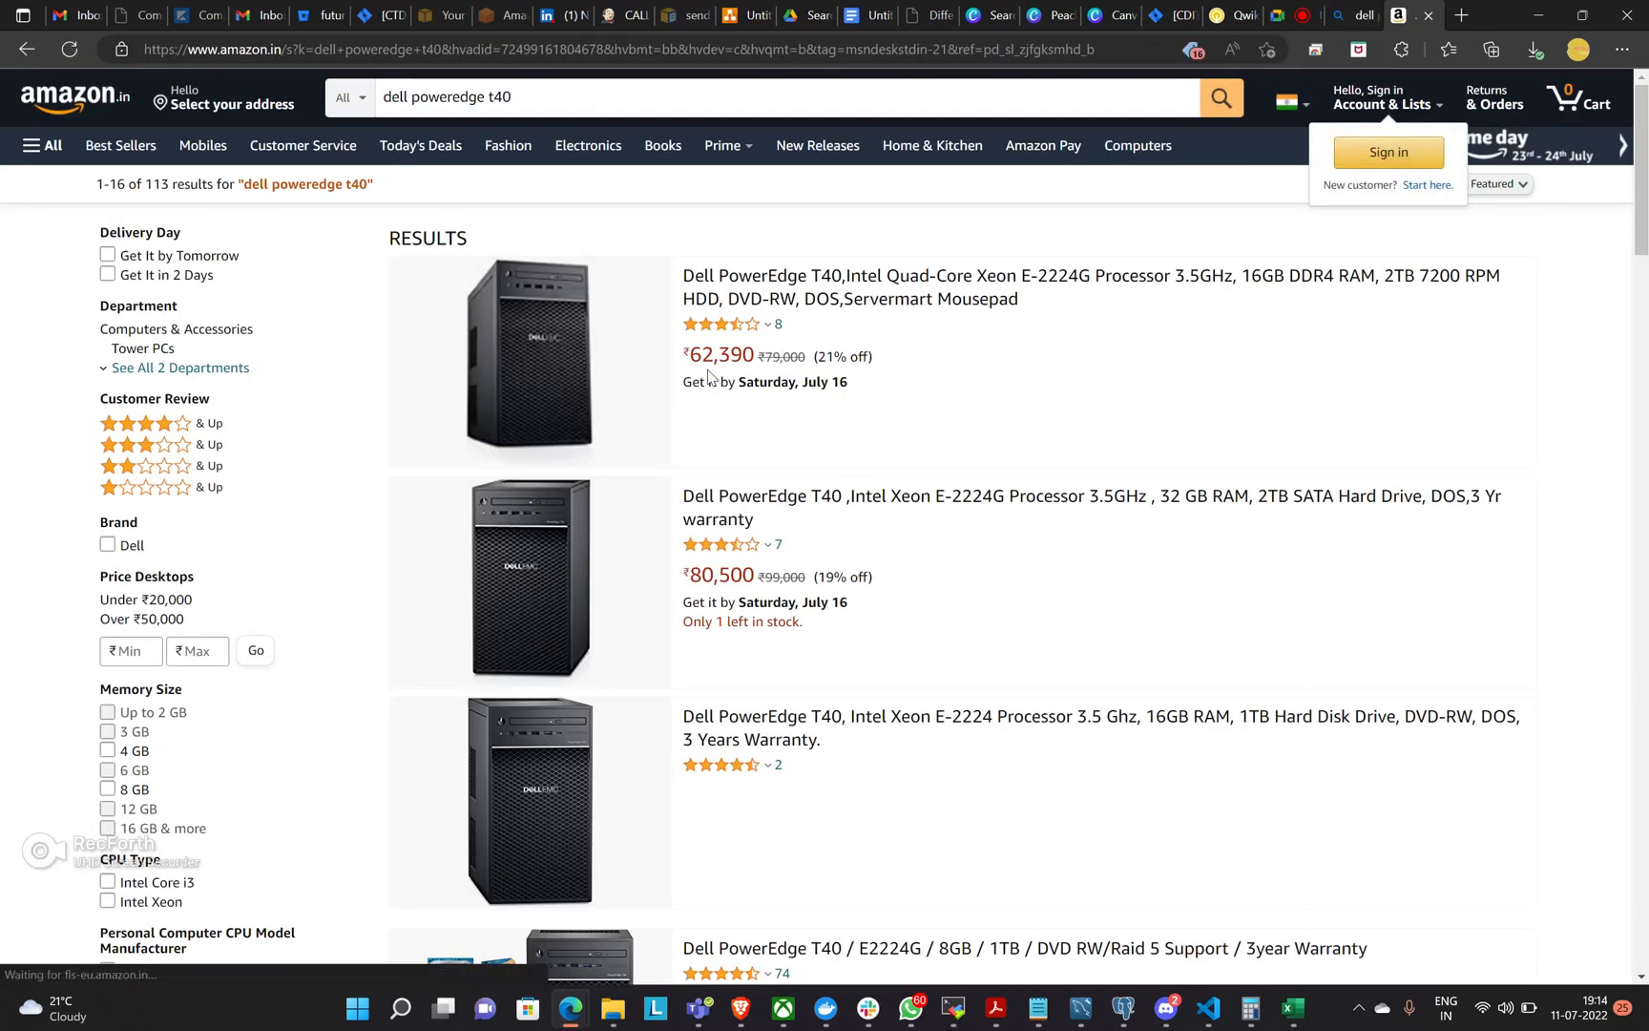
pyautogui.scroll(-4, 785, 413)
pyautogui.scroll(-11, 818, 472)
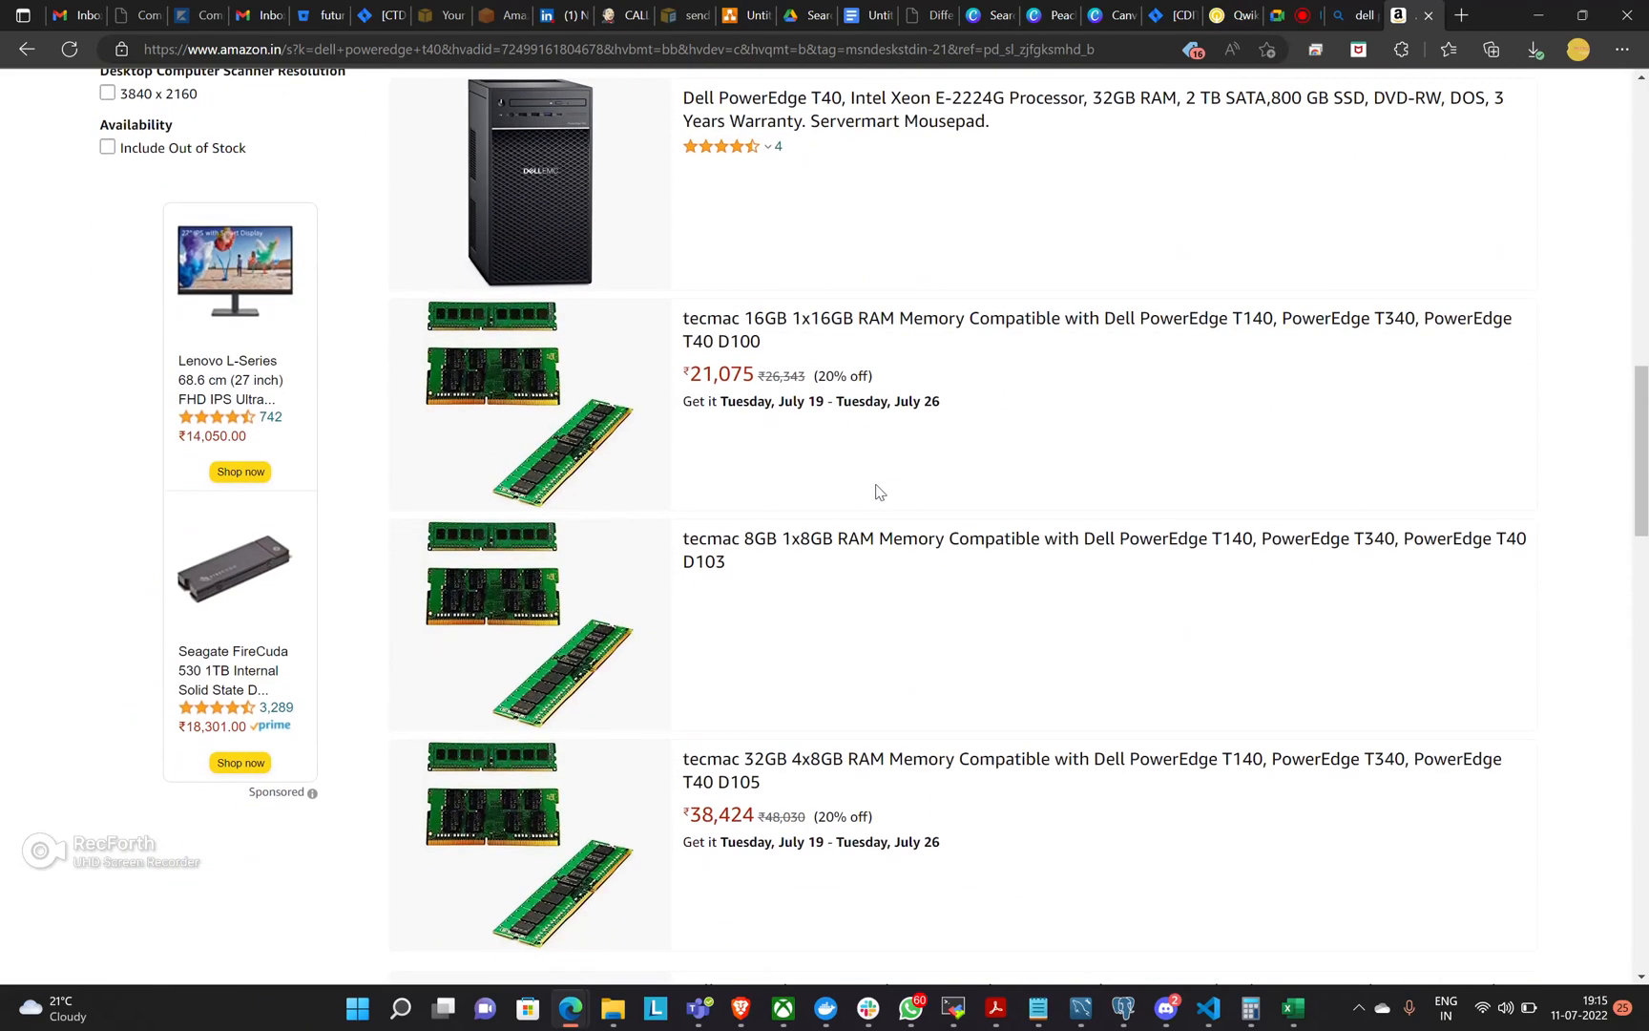
pyautogui.scroll(7, 876, 473)
# Return to the Bing results and search for "dell poweredge r740" to look at its server prices.
pyautogui.click(28, 57)
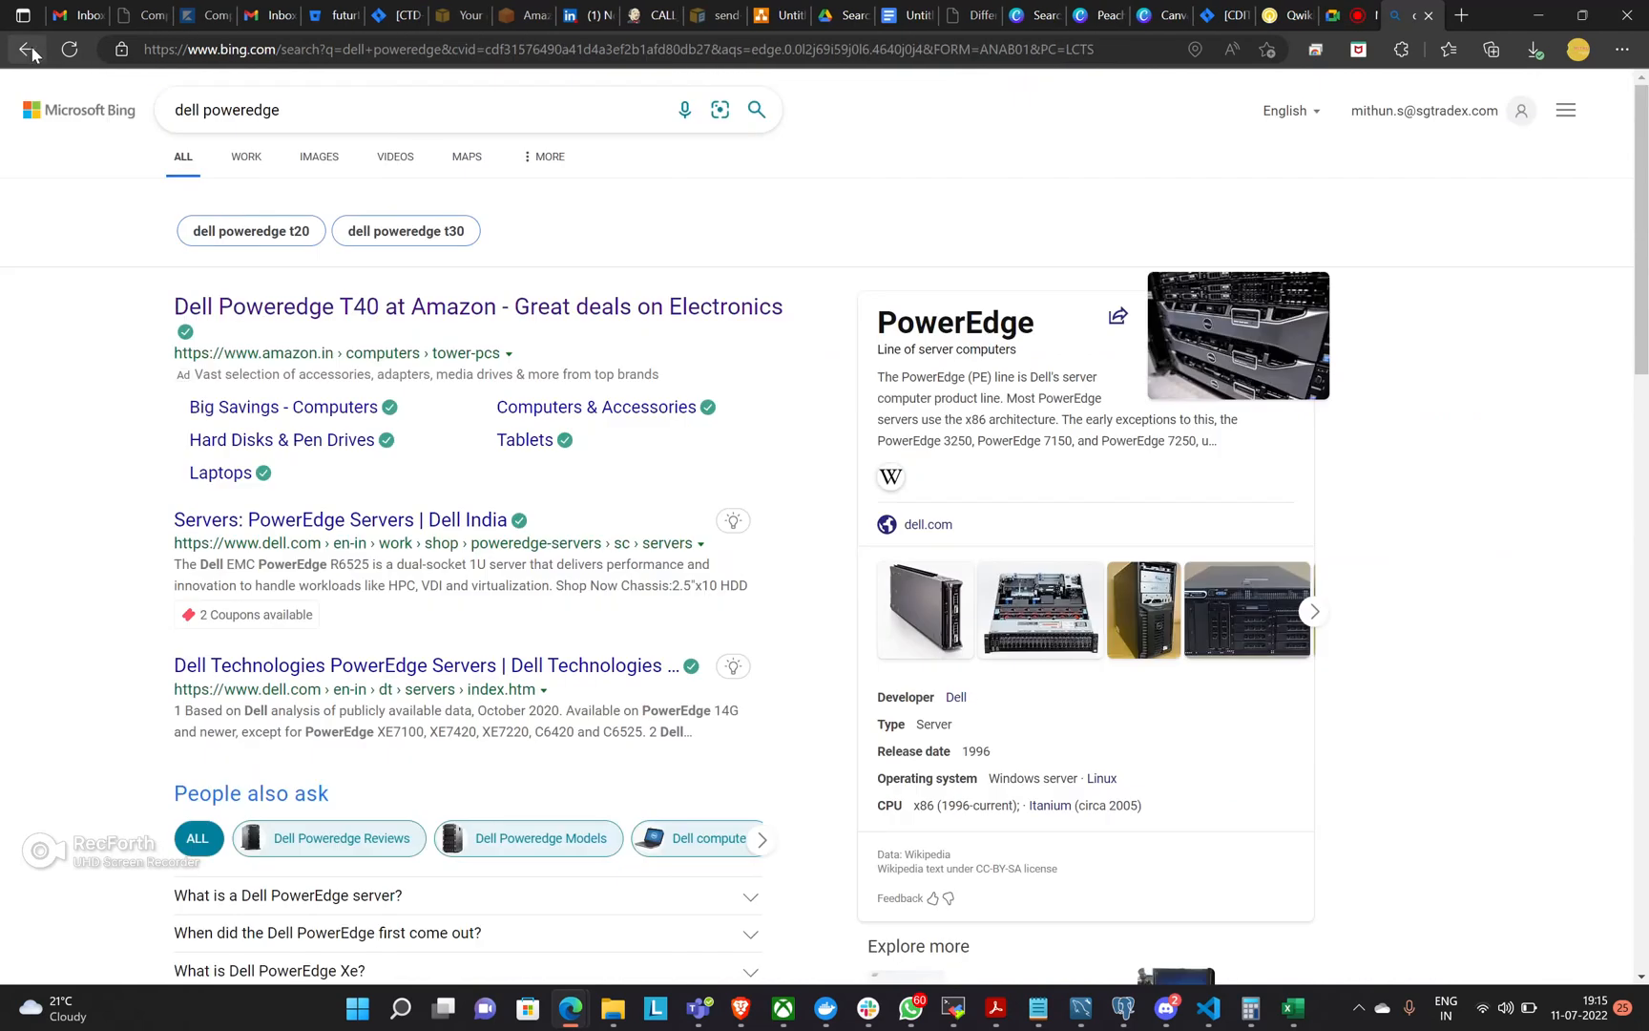
pyautogui.click(357, 114)
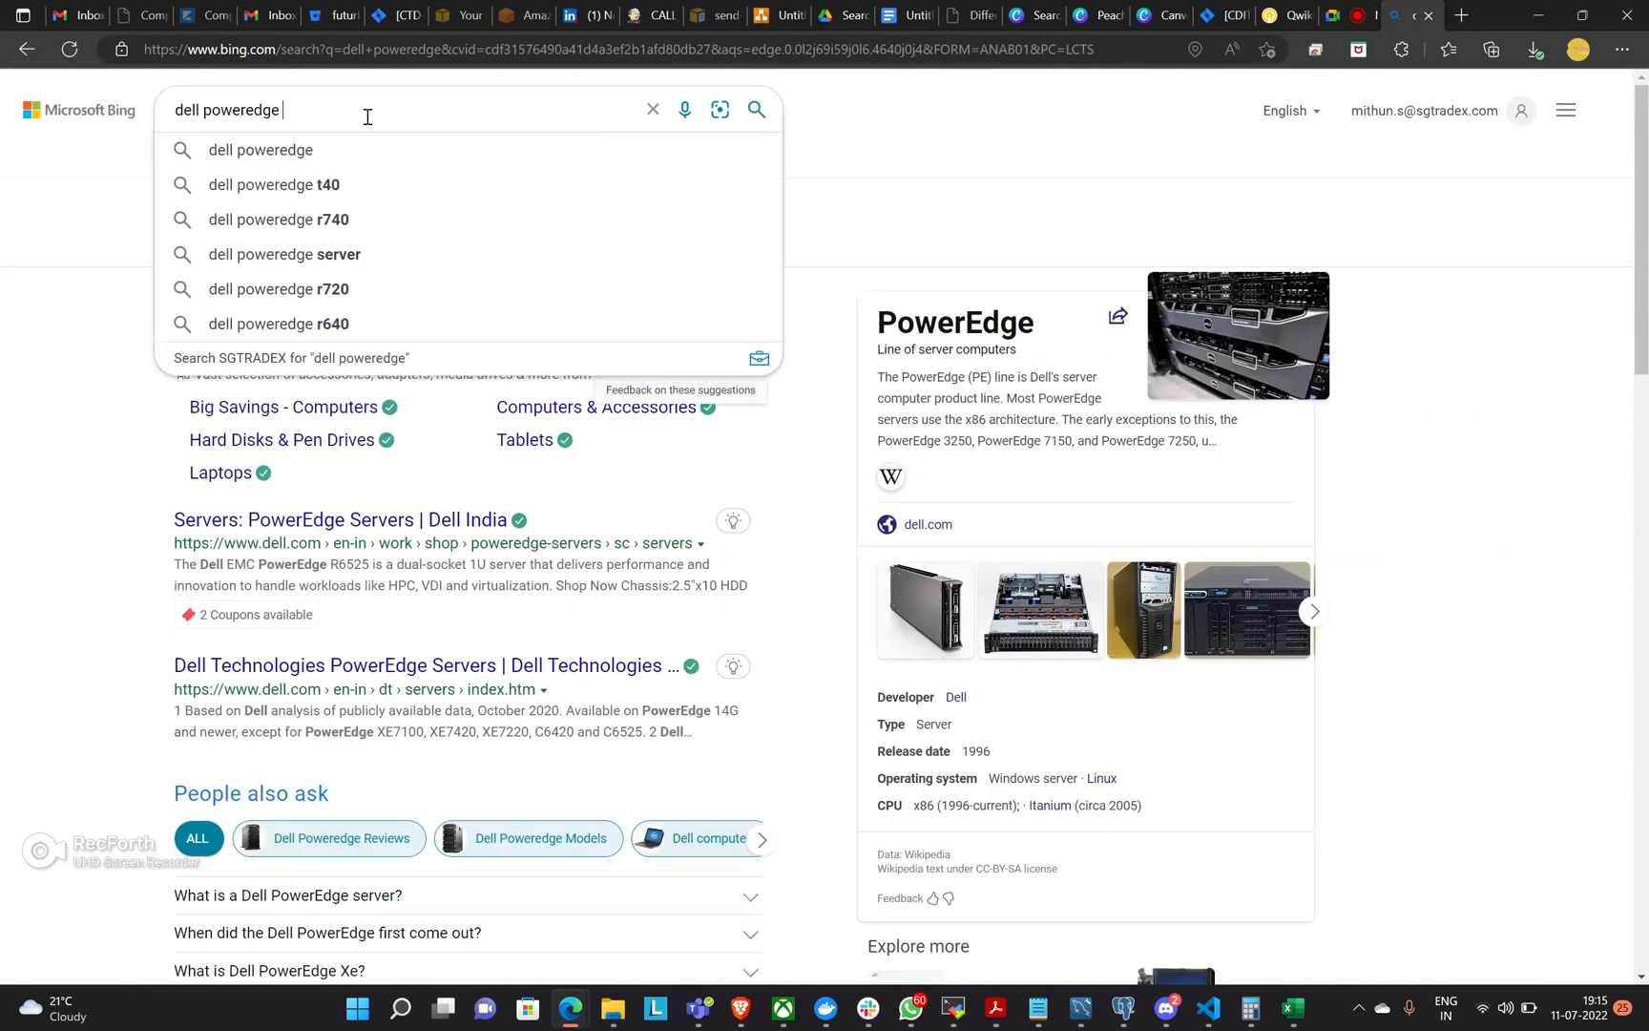
pyautogui.click(365, 183)
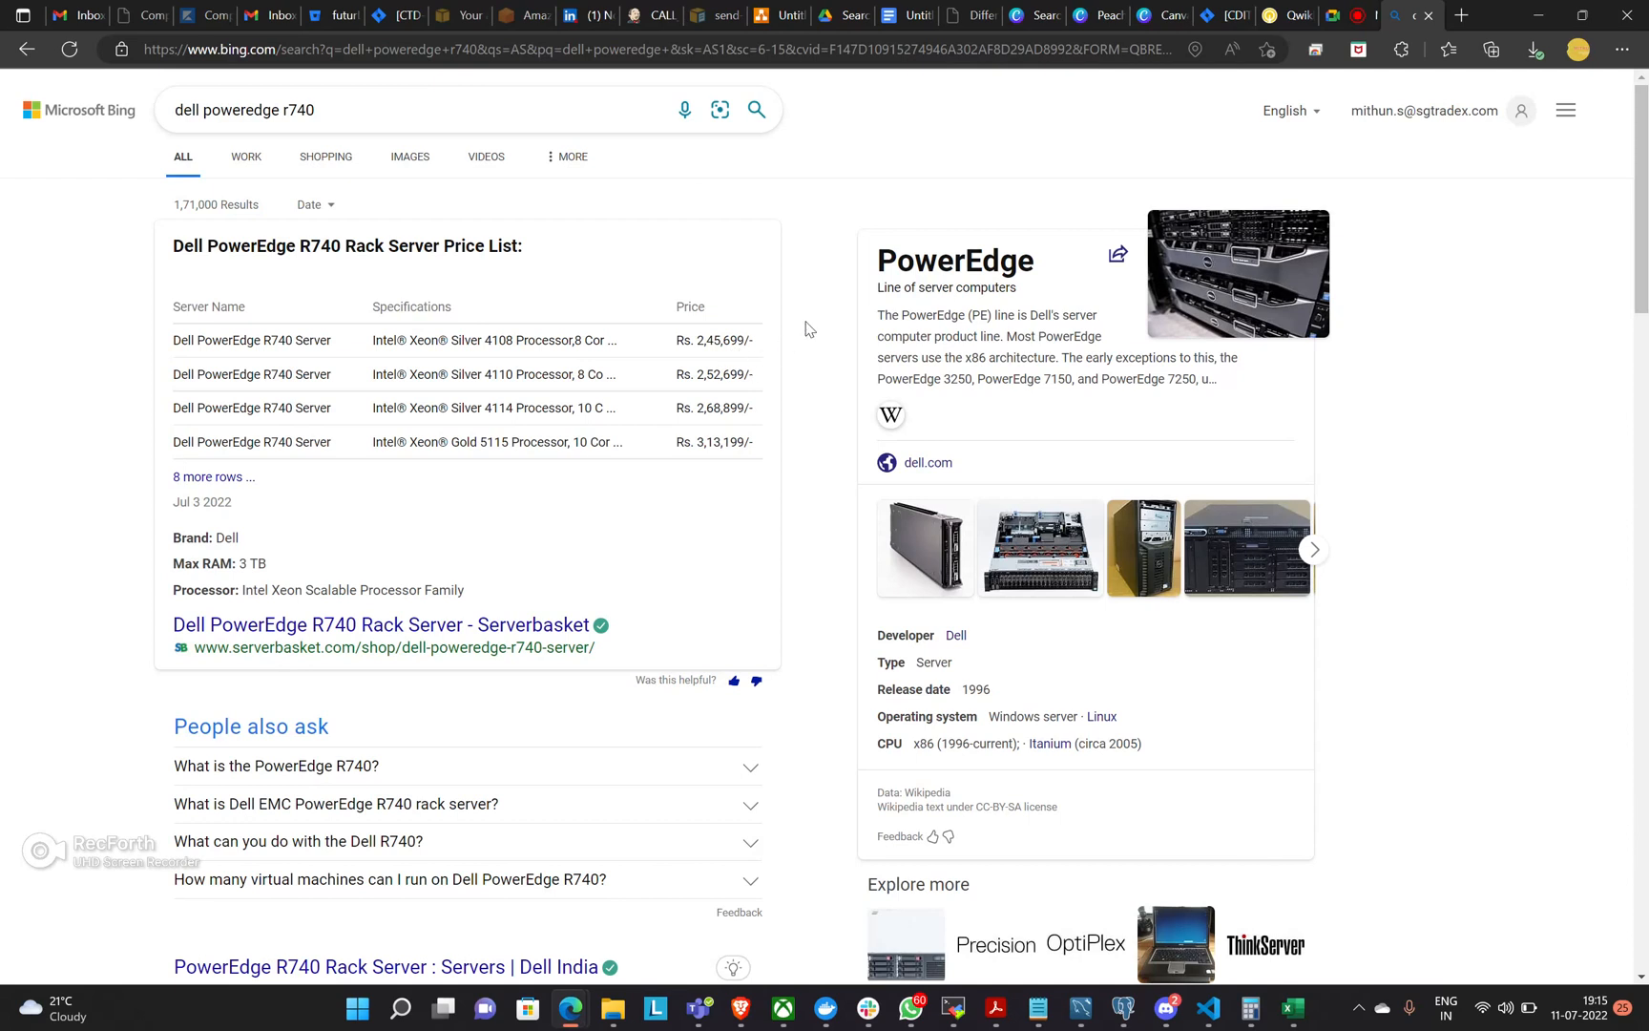
# Switch back to the draw.io diagram and connect the "code - software" rectangle to the top of the server with an arrow.
pyautogui.click(775, 16)
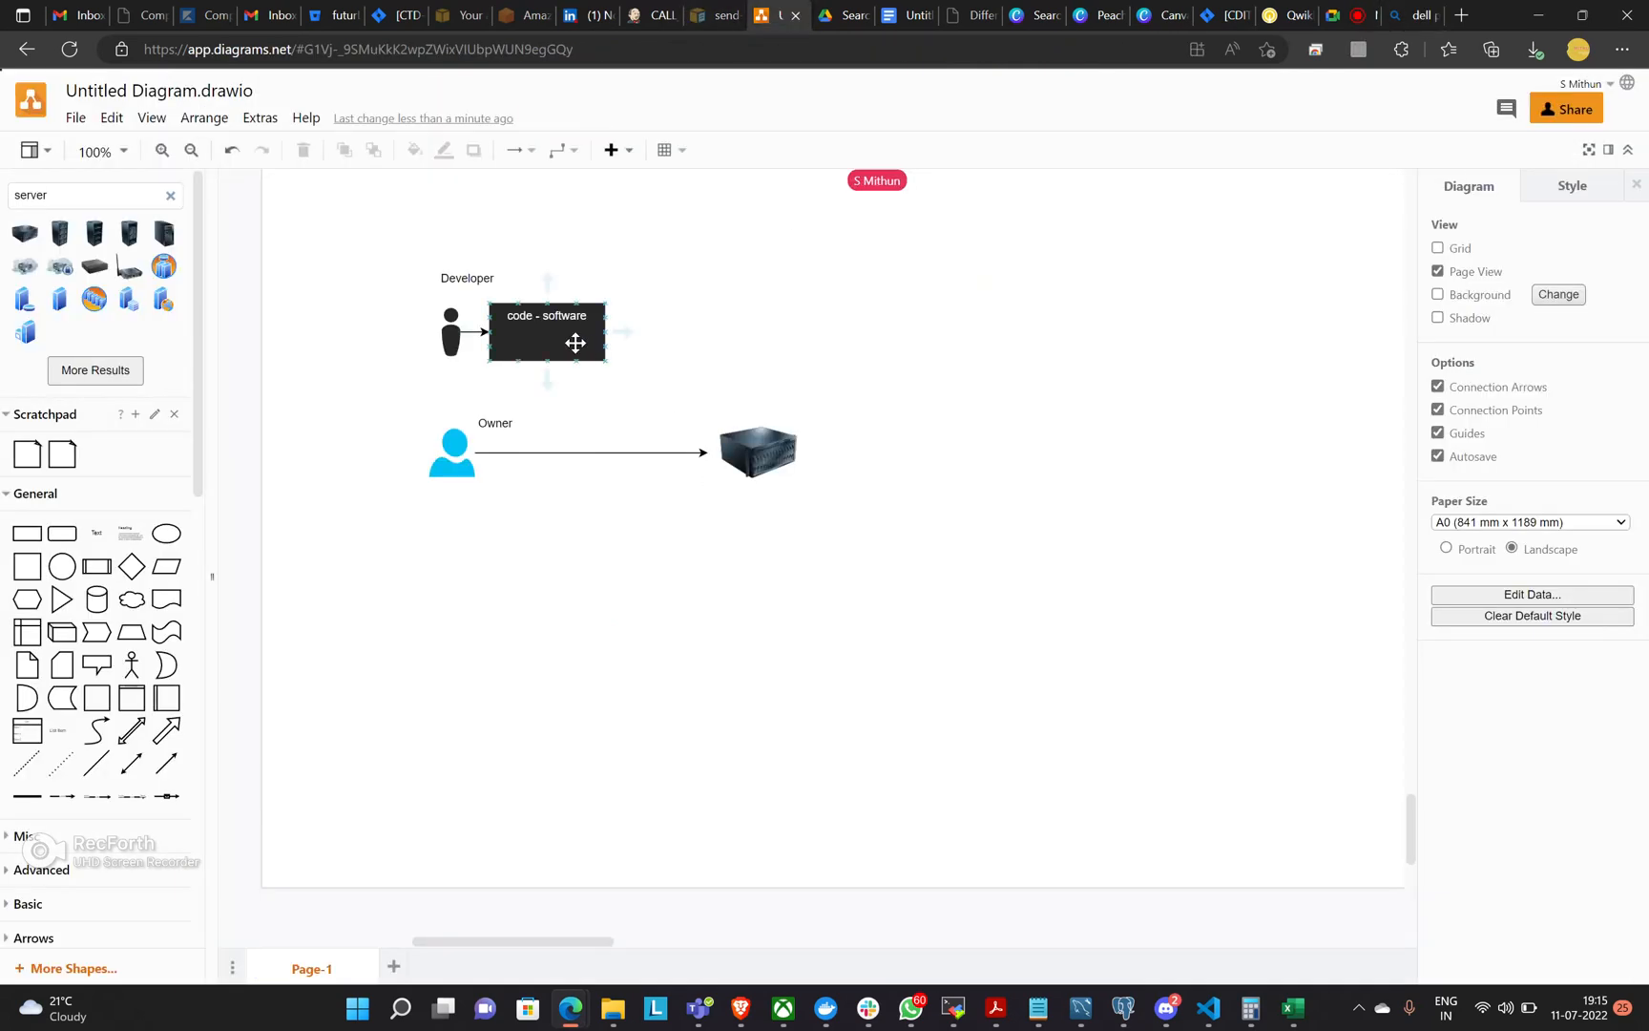
pyautogui.moveTo(623, 334)
pyautogui.moveTo(625, 334); pyautogui.dragTo(753, 429)
pyautogui.click(911, 413)
# Switch to the Google Meet call, admit the waiting participant, and return to the draw.io diagram.
pyautogui.click(1337, 19)
pyautogui.click(1042, 175)
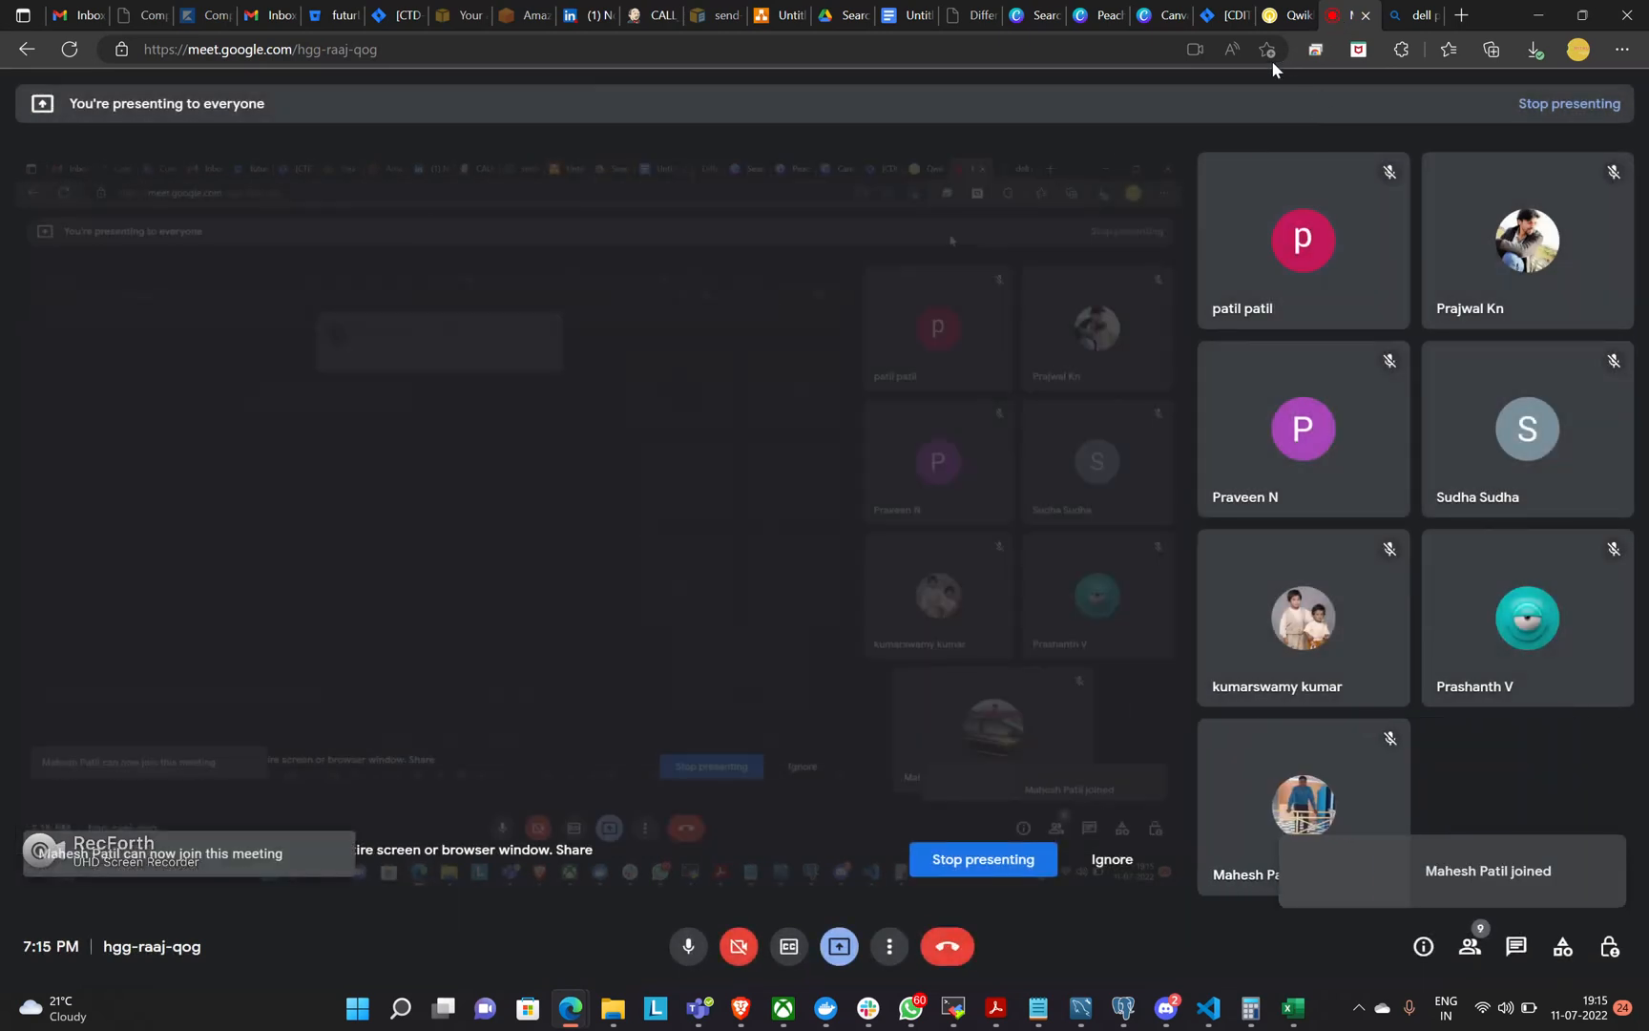
pyautogui.click(778, 16)
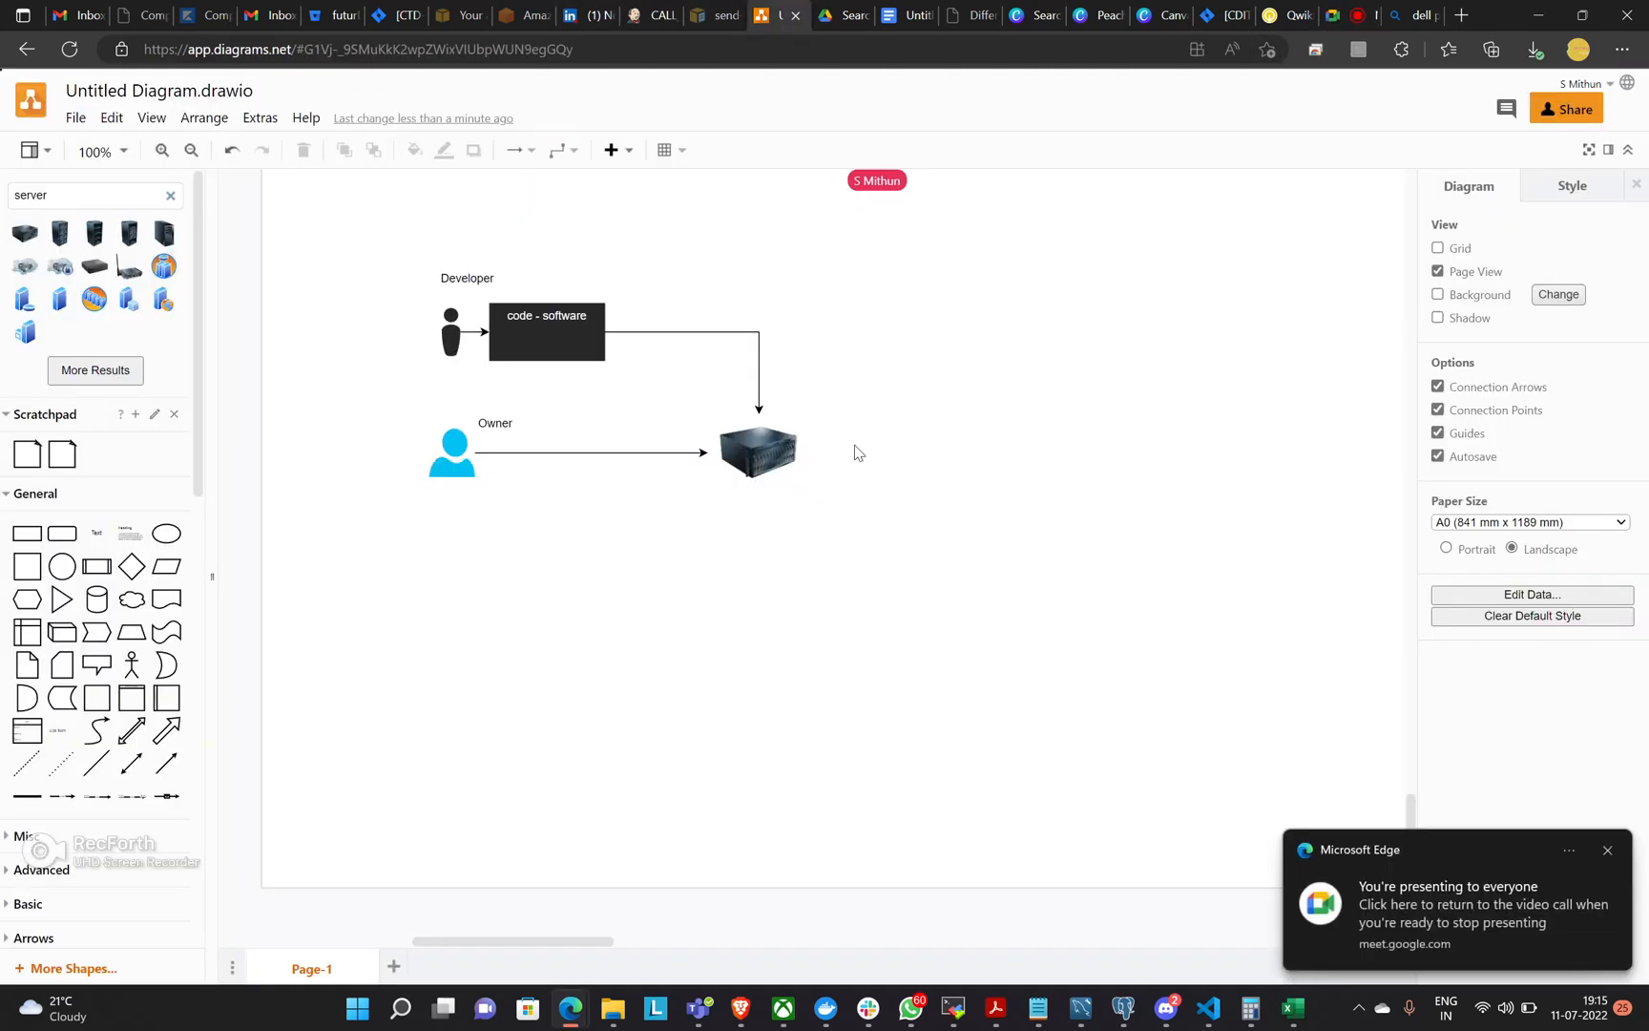
# Add a text label reading "upfront investment" at the bend of the arrow leading to the server.
pyautogui.doubleClick(780, 349)
pyautogui.click(781, 350)
pyautogui.press('BackSpace')
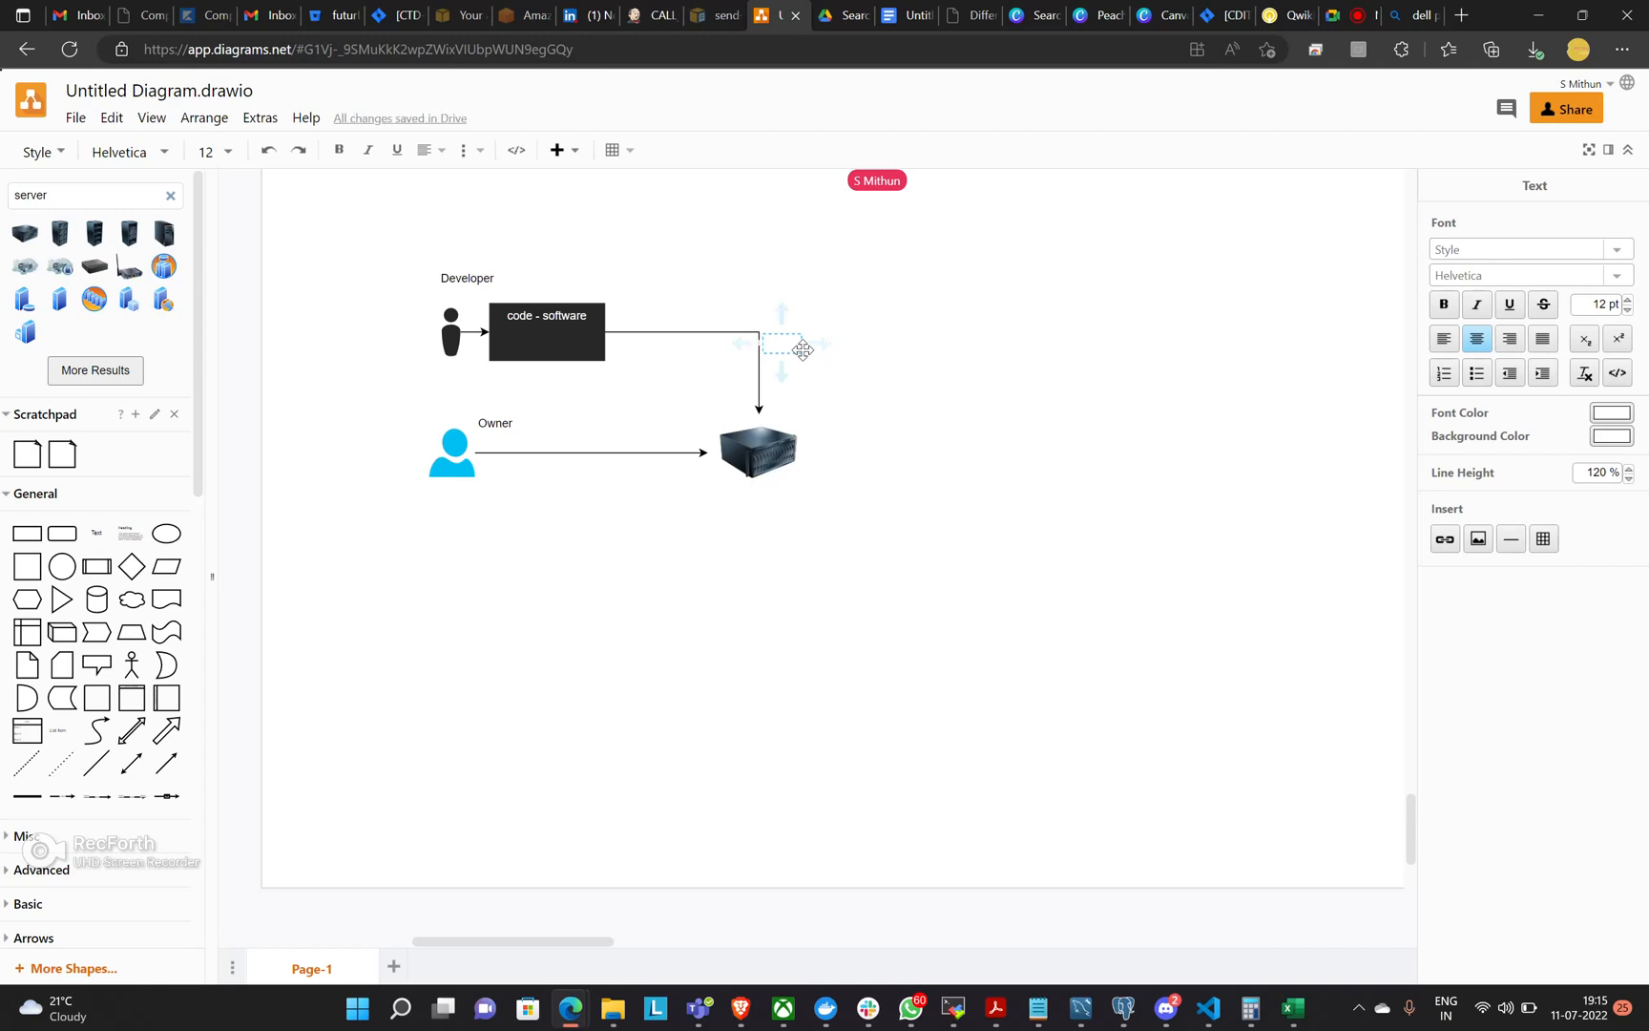
pyautogui.press('Escape')
pyautogui.moveTo(800, 343)
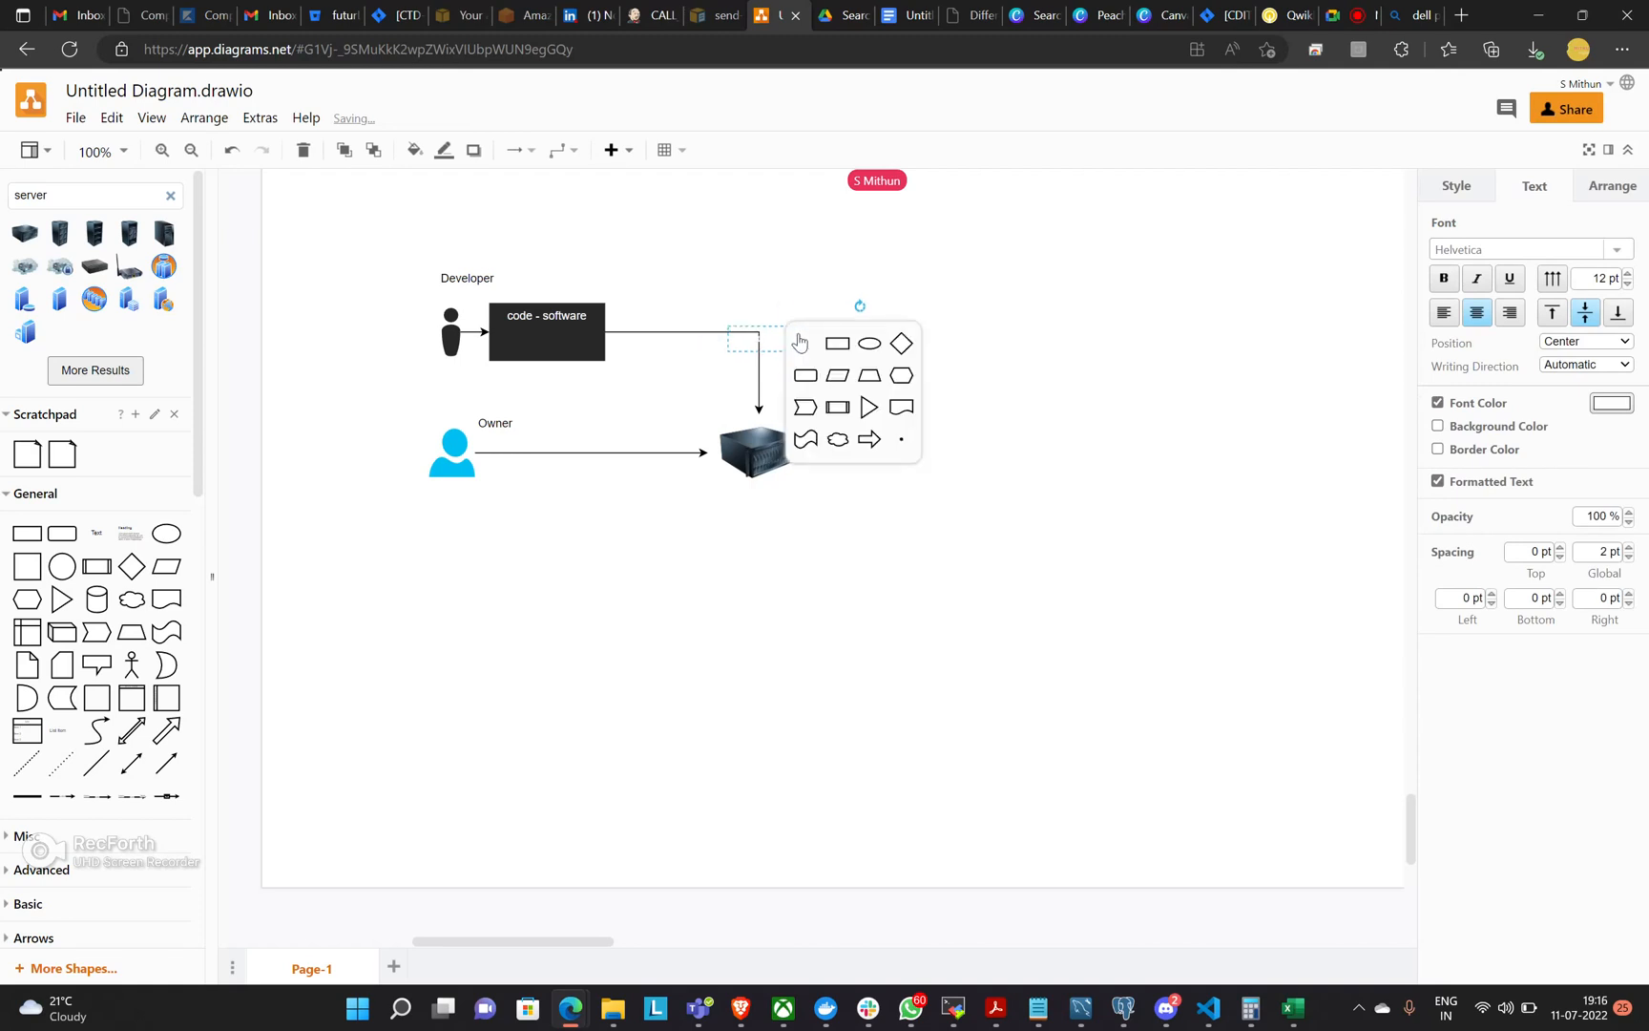
pyautogui.click(1020, 360)
# Set the "upfront investment" label's font color to blue 4A36FF and move it just above and right of the server.
pyautogui.click(783, 332)
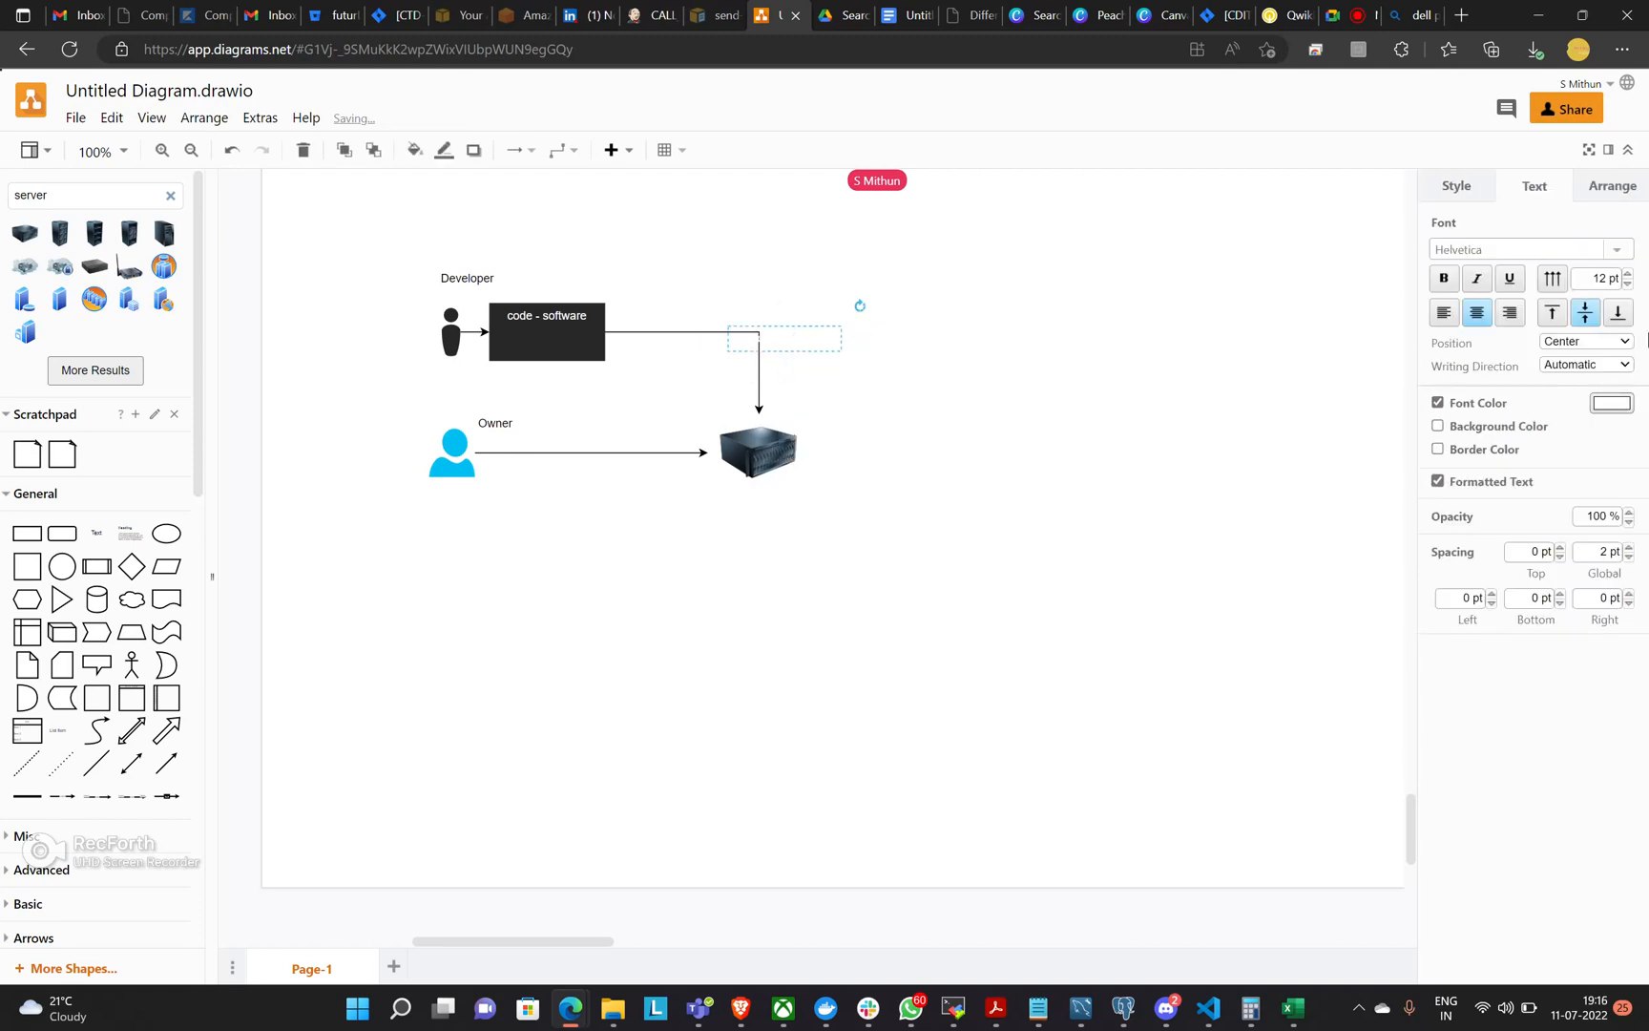
pyautogui.click(1612, 403)
pyautogui.click(832, 287)
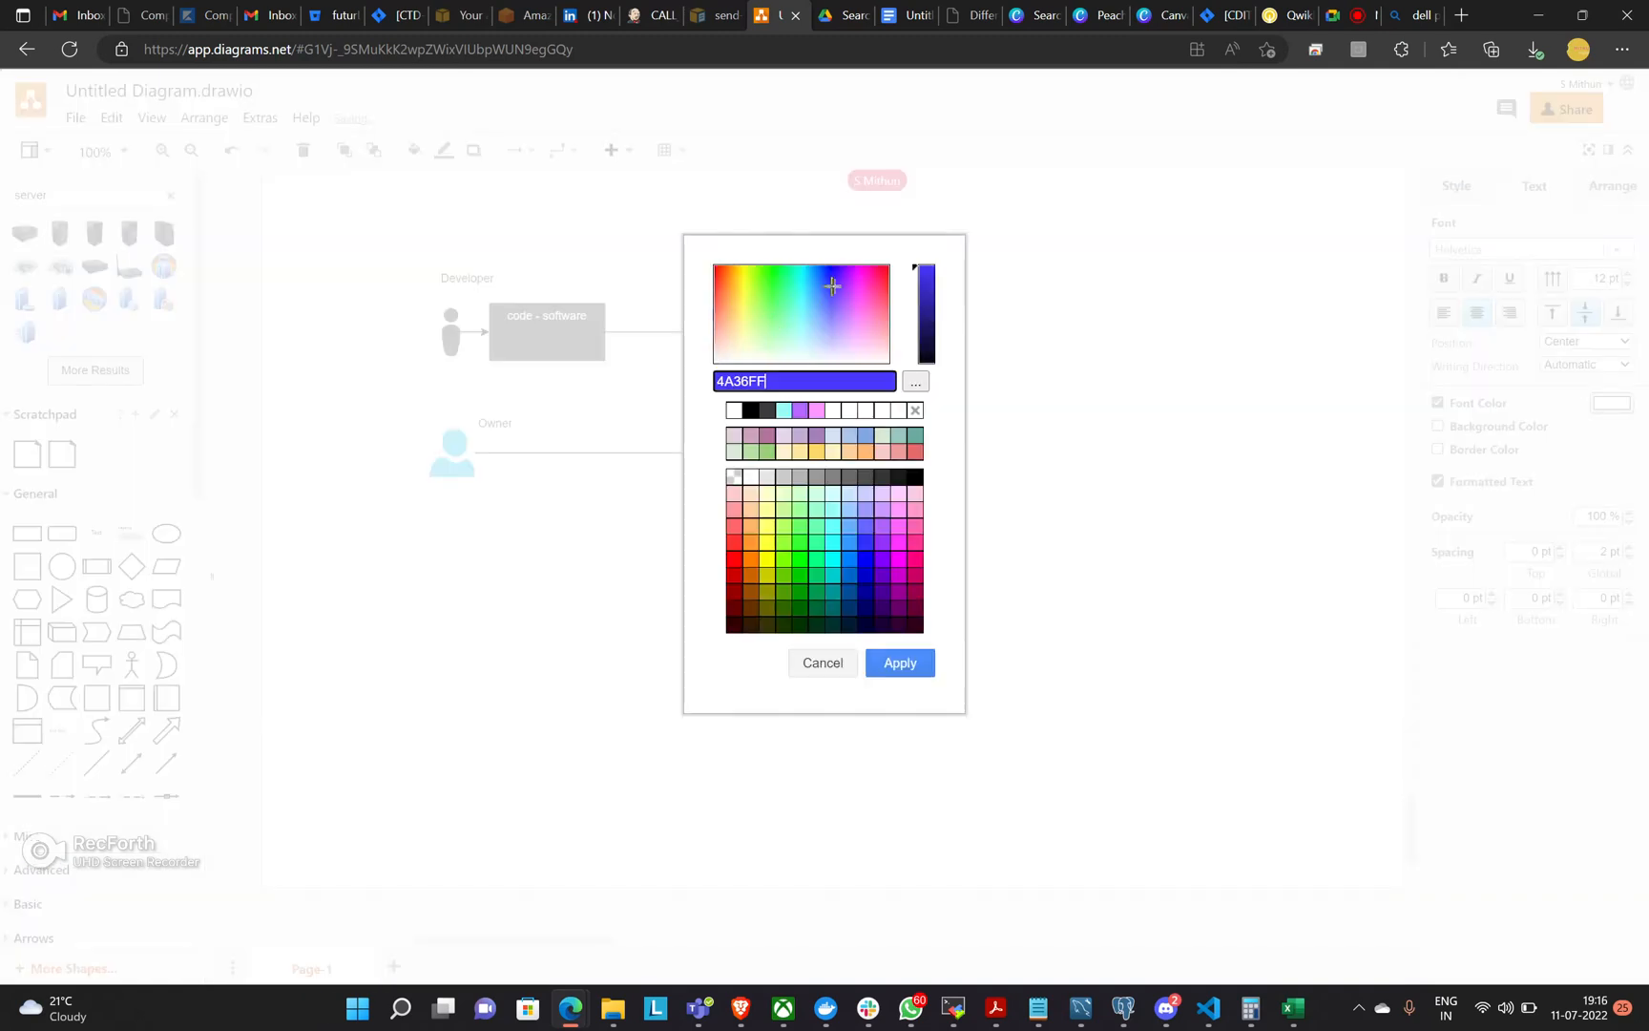
pyautogui.click(922, 662)
pyautogui.click(1119, 617)
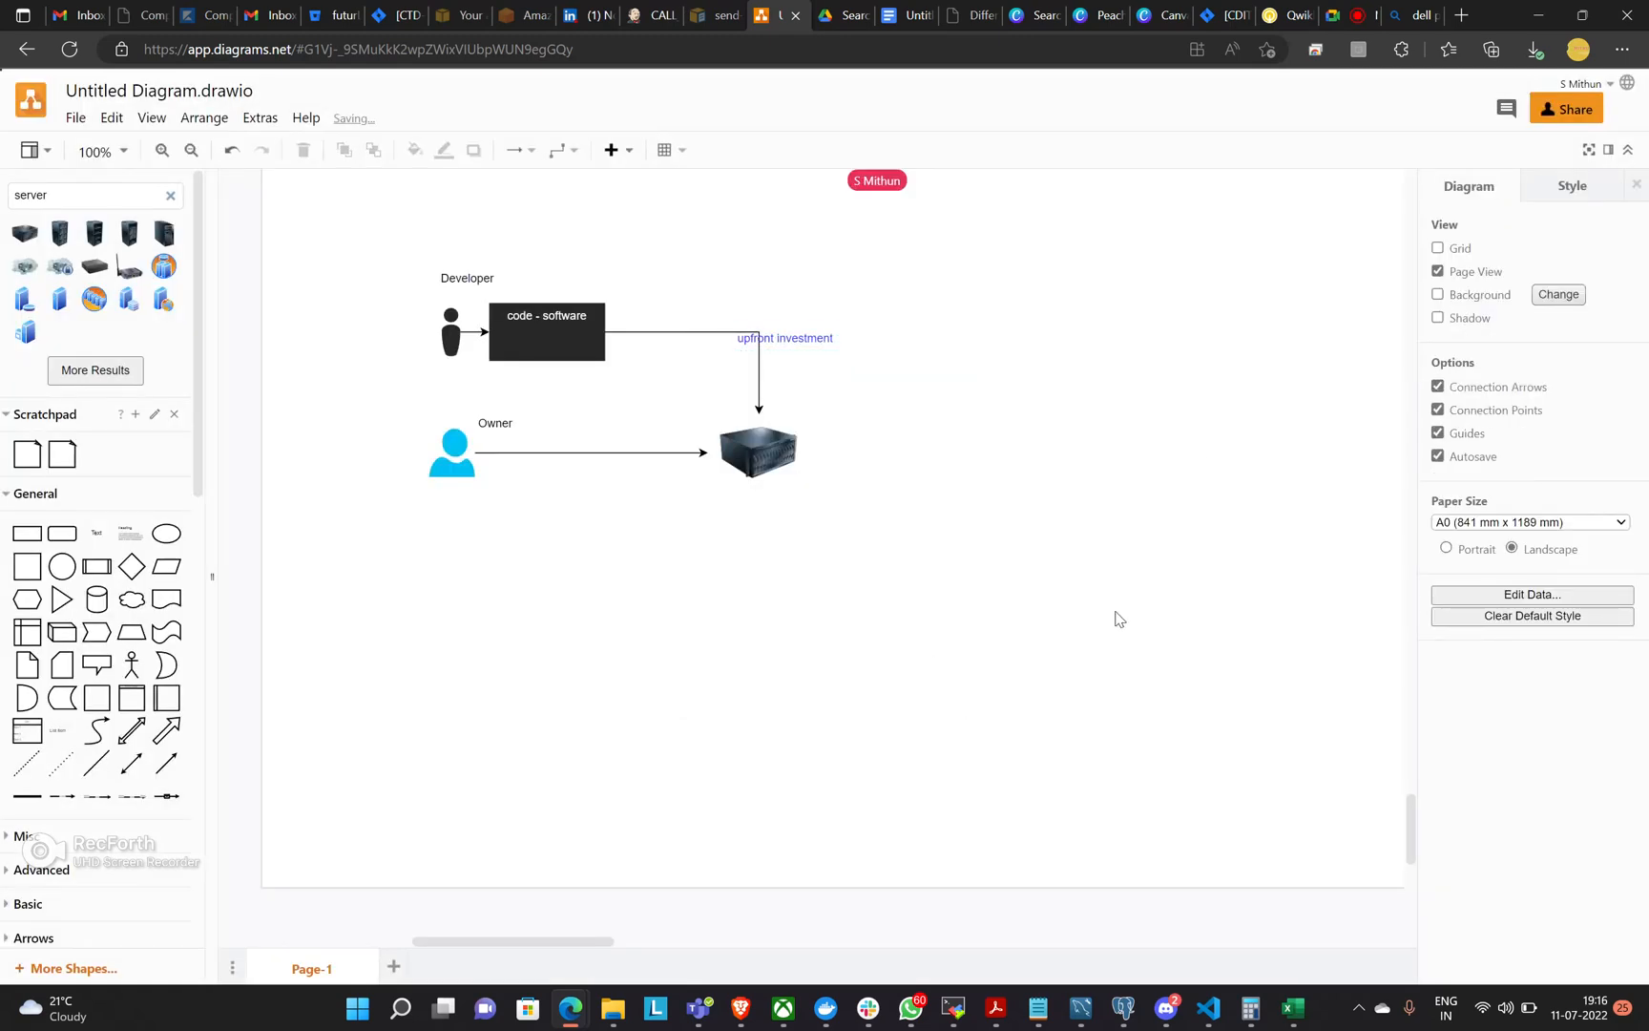
pyautogui.moveTo(810, 344); pyautogui.dragTo(849, 408)
pyautogui.click(880, 468)
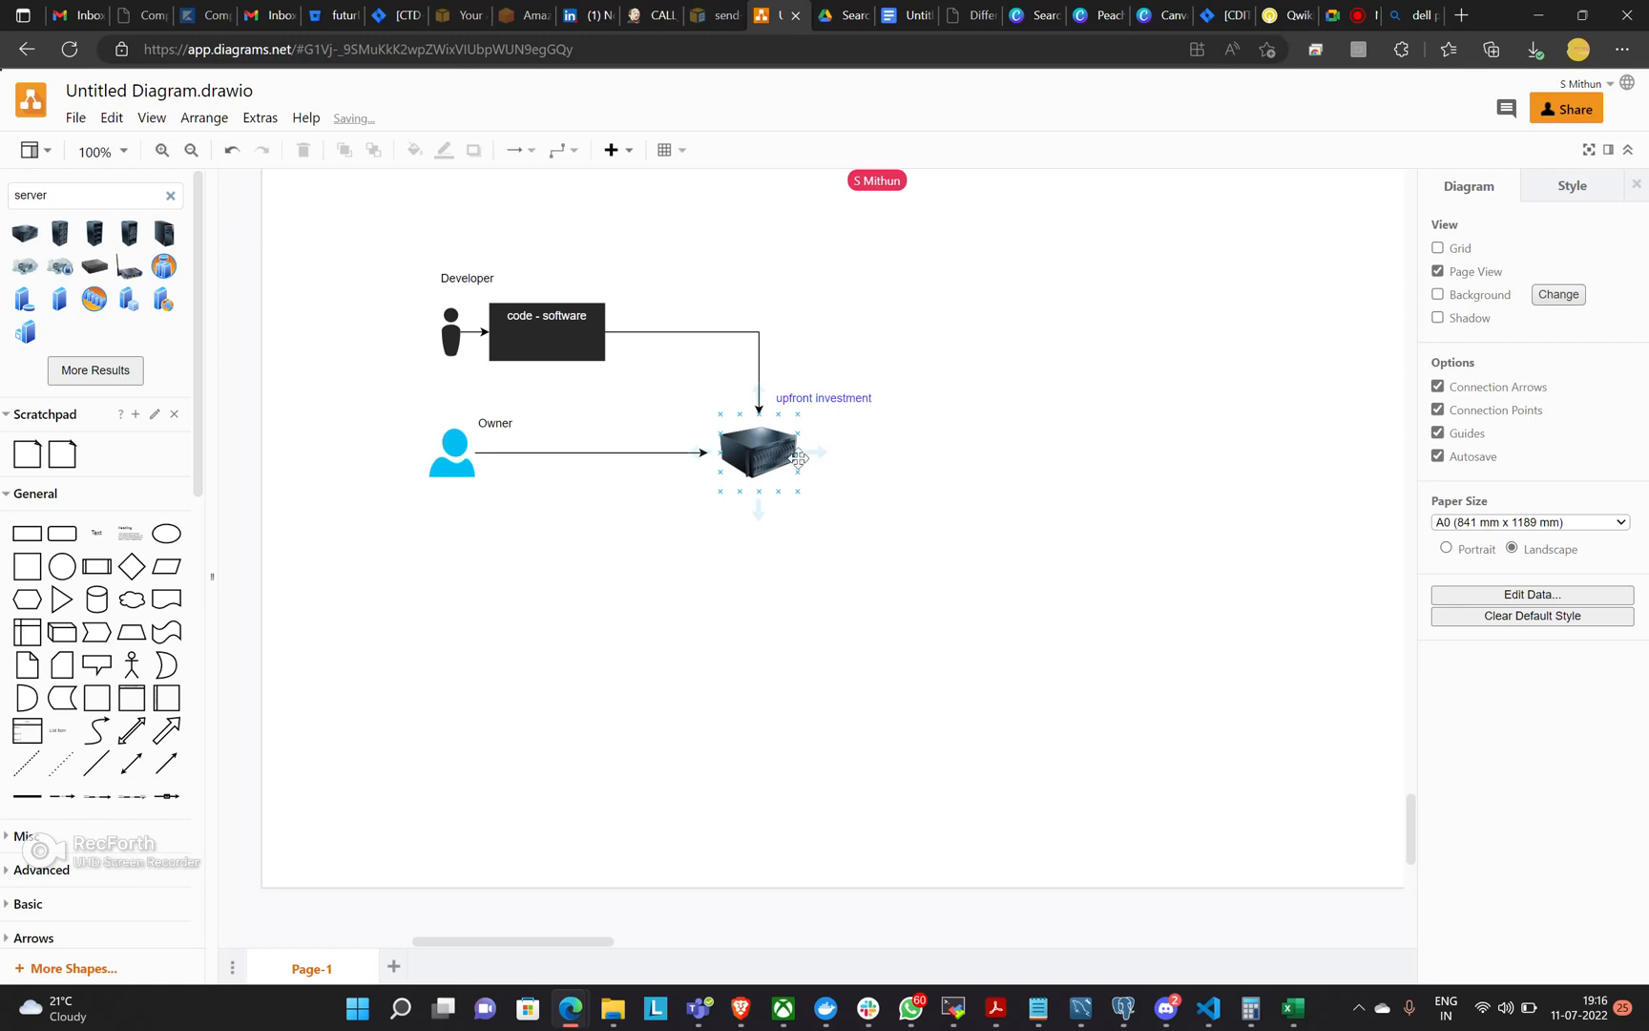
# Add a text label reading "24/7 electricity" beside the server, below the "upfront investment" label.
pyautogui.doubleClick(838, 448)
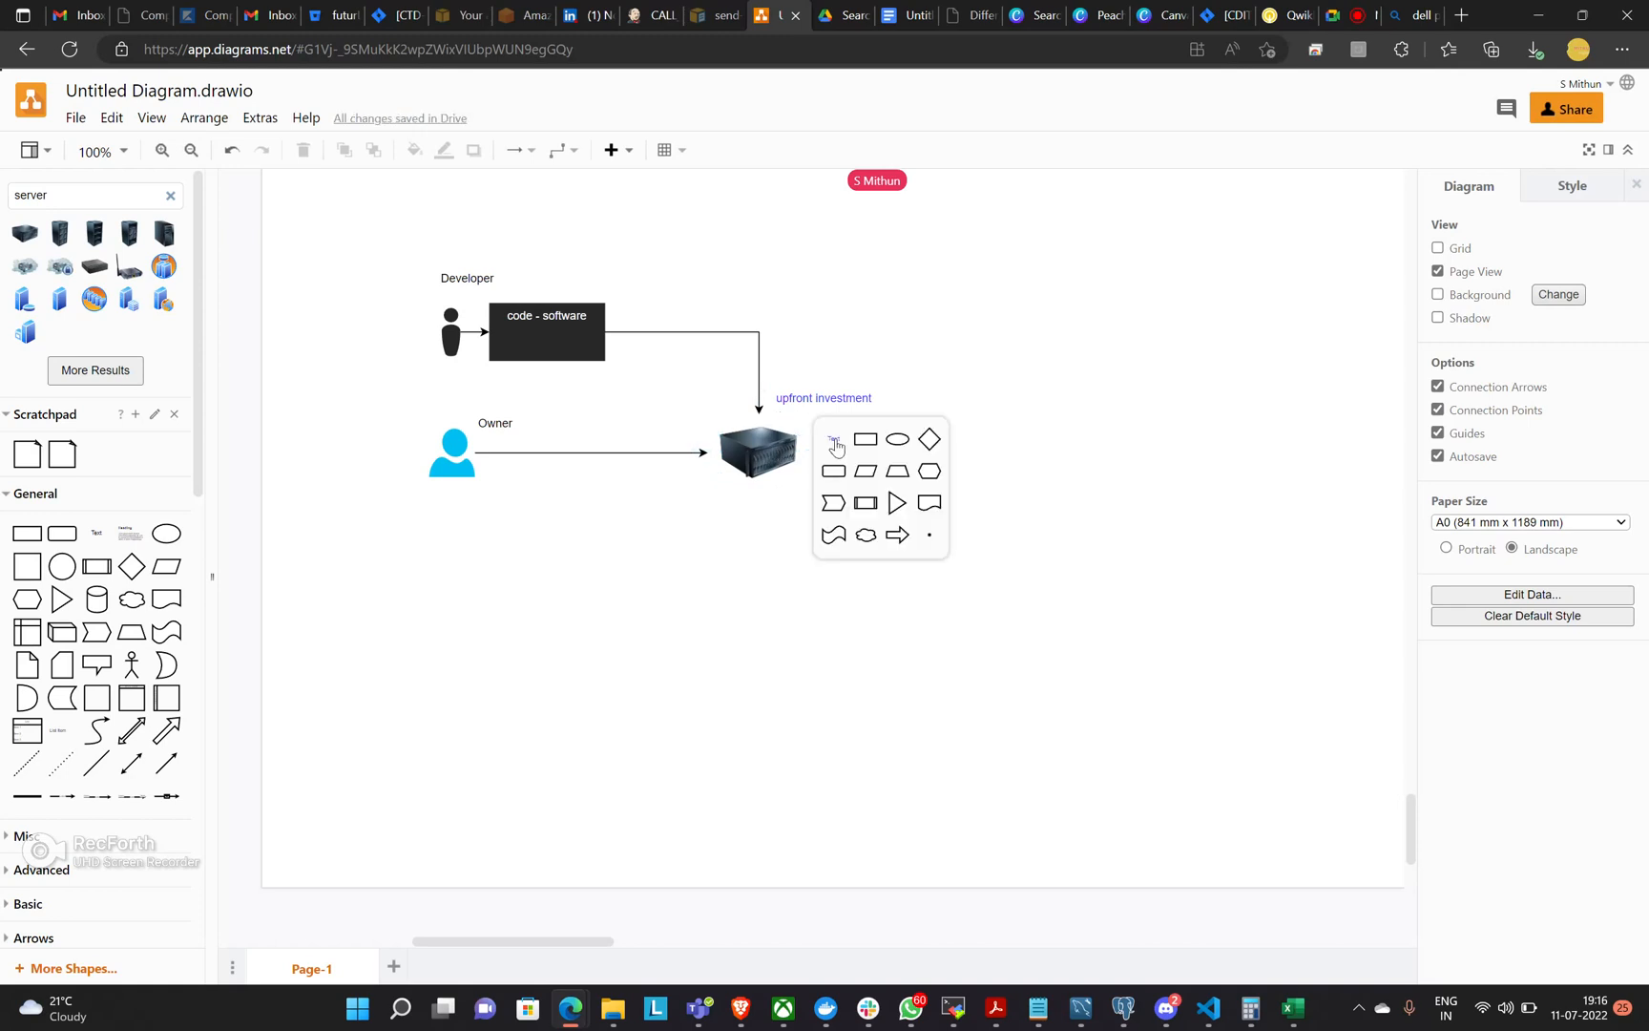
pyautogui.click(836, 442)
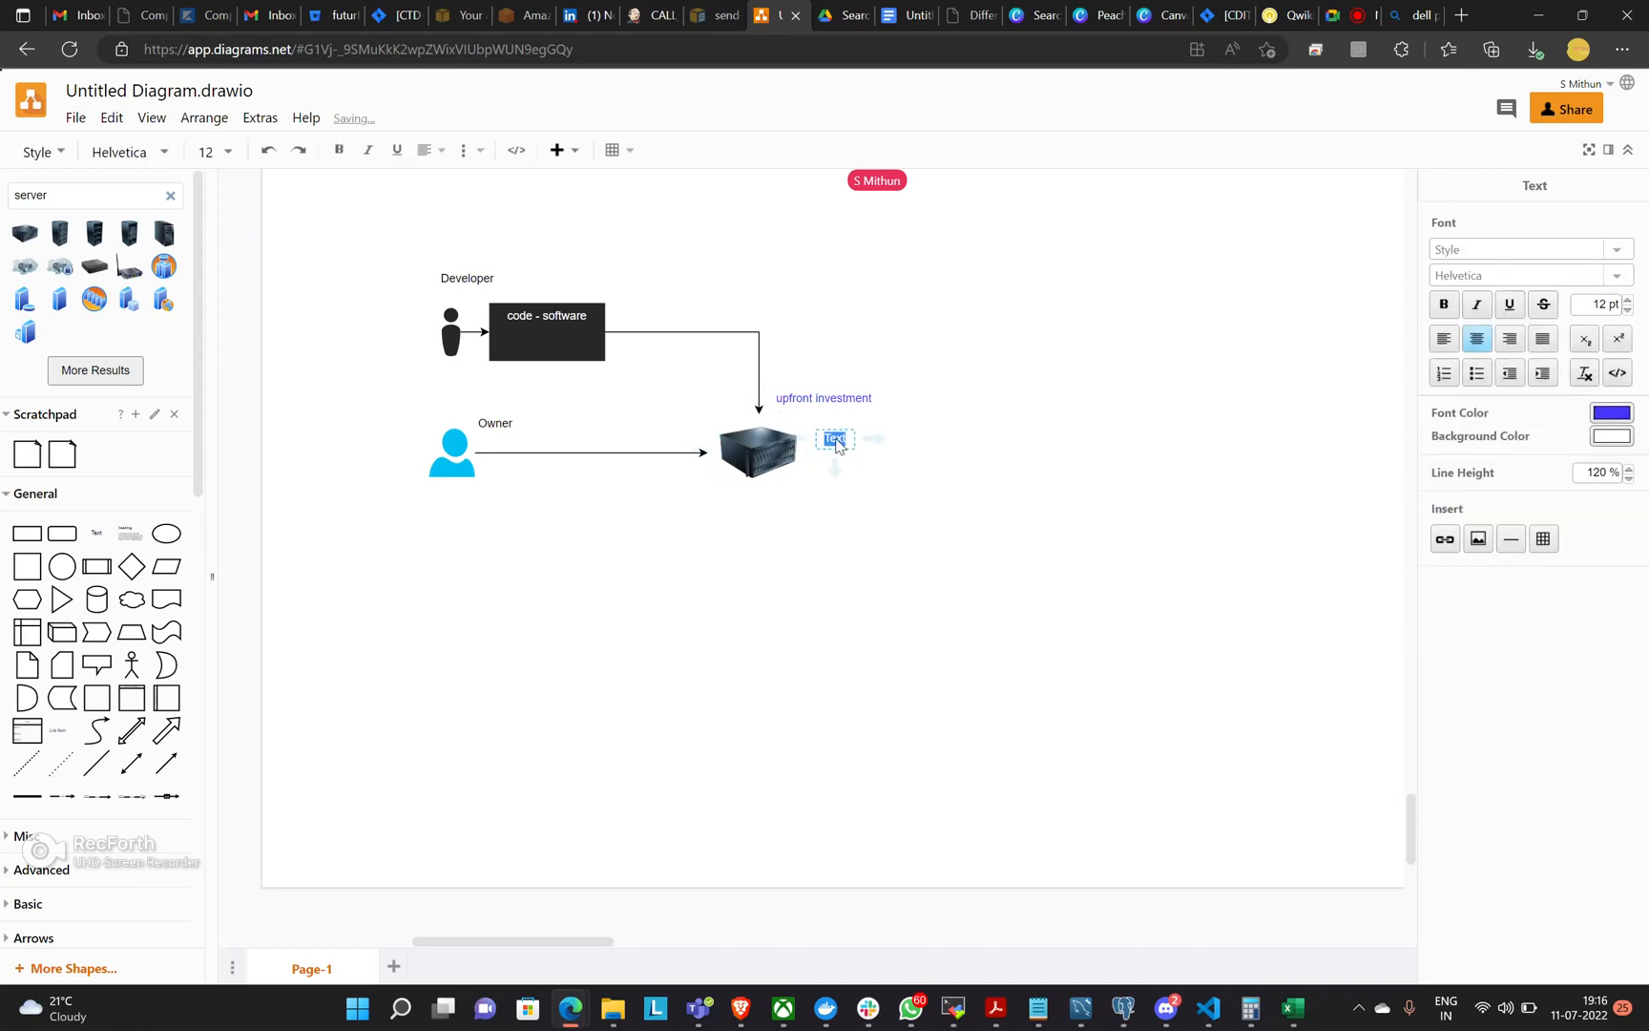
pyautogui.write('24/7 electricity')
pyautogui.click(859, 516)
pyautogui.moveTo(861, 439); pyautogui.dragTo(870, 438)
pyautogui.click(989, 493)
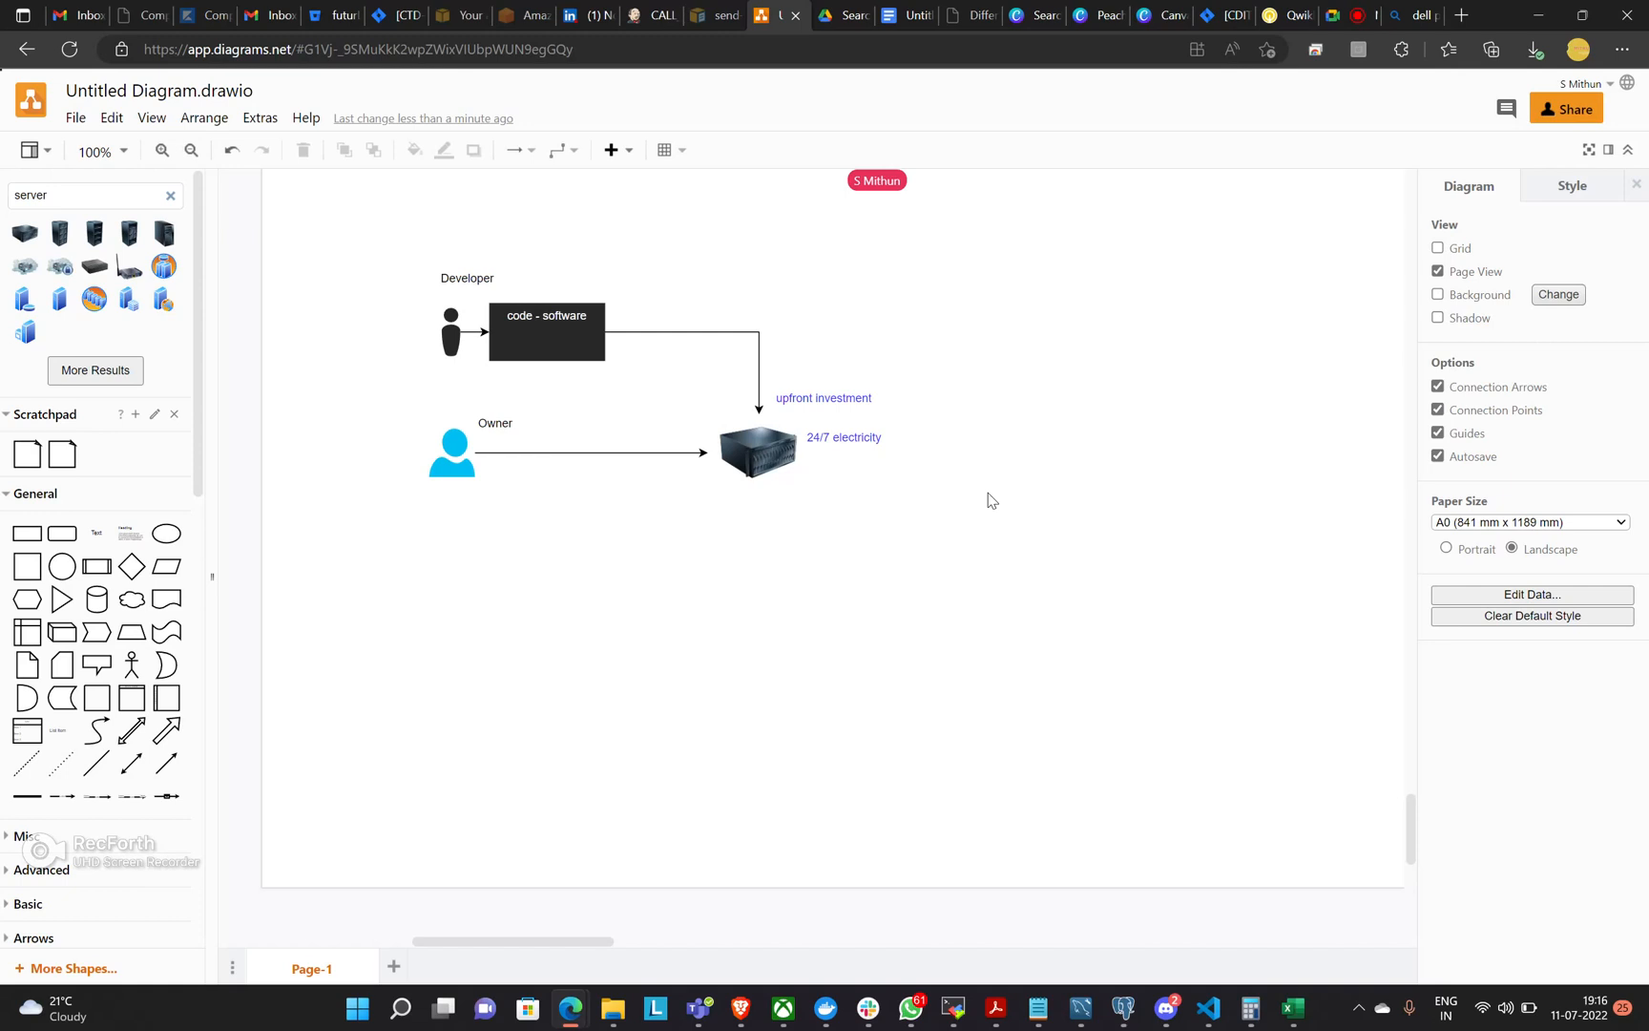
# Add a second line "invest for space and cooling of the servers" to the "24/7 electricity" label and move it clear of the server's right side.
pyautogui.doubleClick(877, 437)
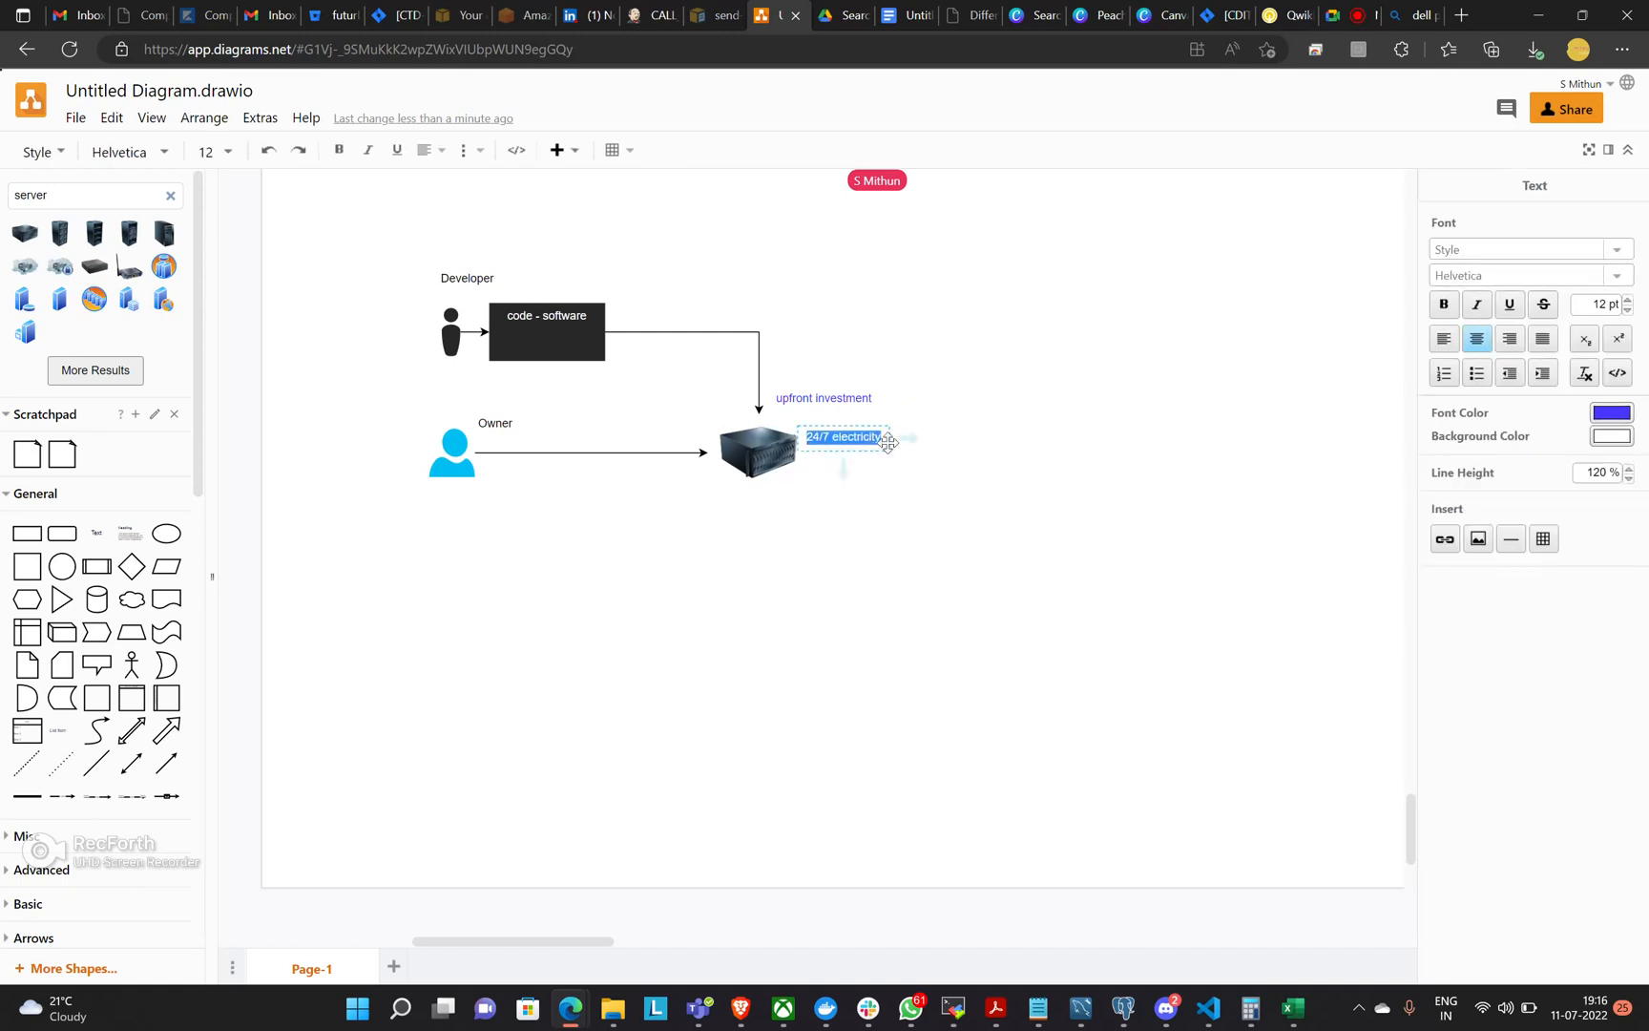
pyautogui.press('End')
pyautogui.press('Return')
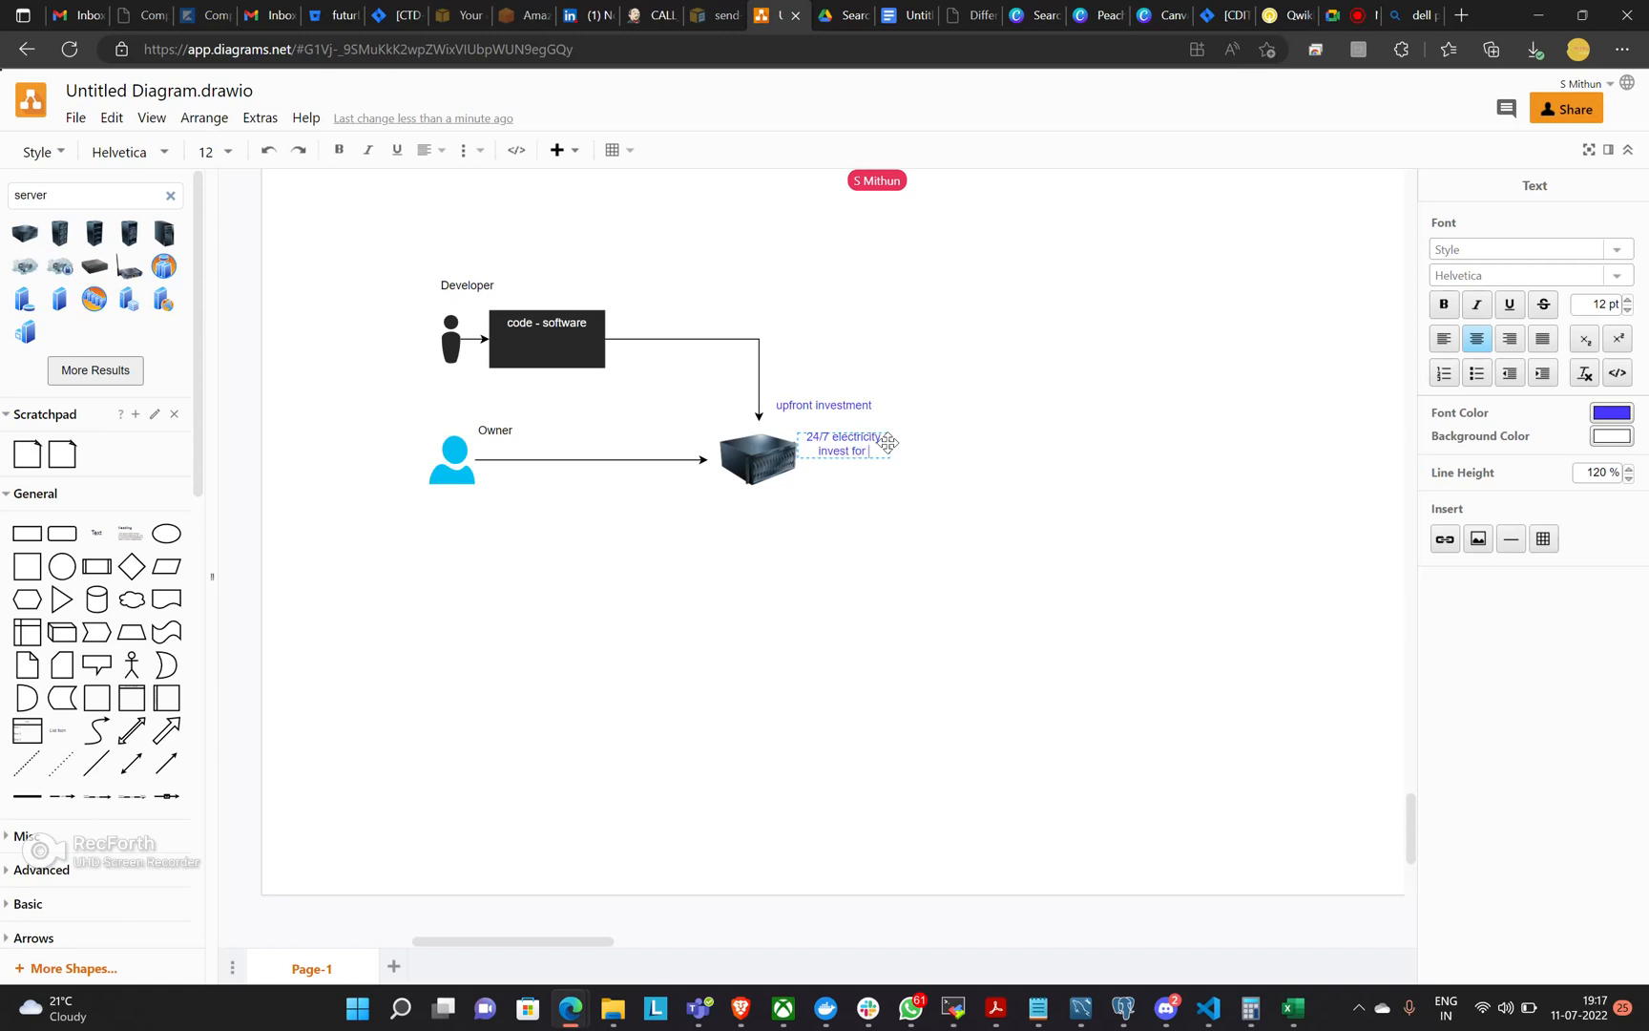
pyautogui.write('space and cooling of ther')
pyautogui.press('BackSpace')
pyautogui.write('servers')
pyautogui.click(897, 511)
pyautogui.moveTo(918, 459); pyautogui.dragTo(997, 462)
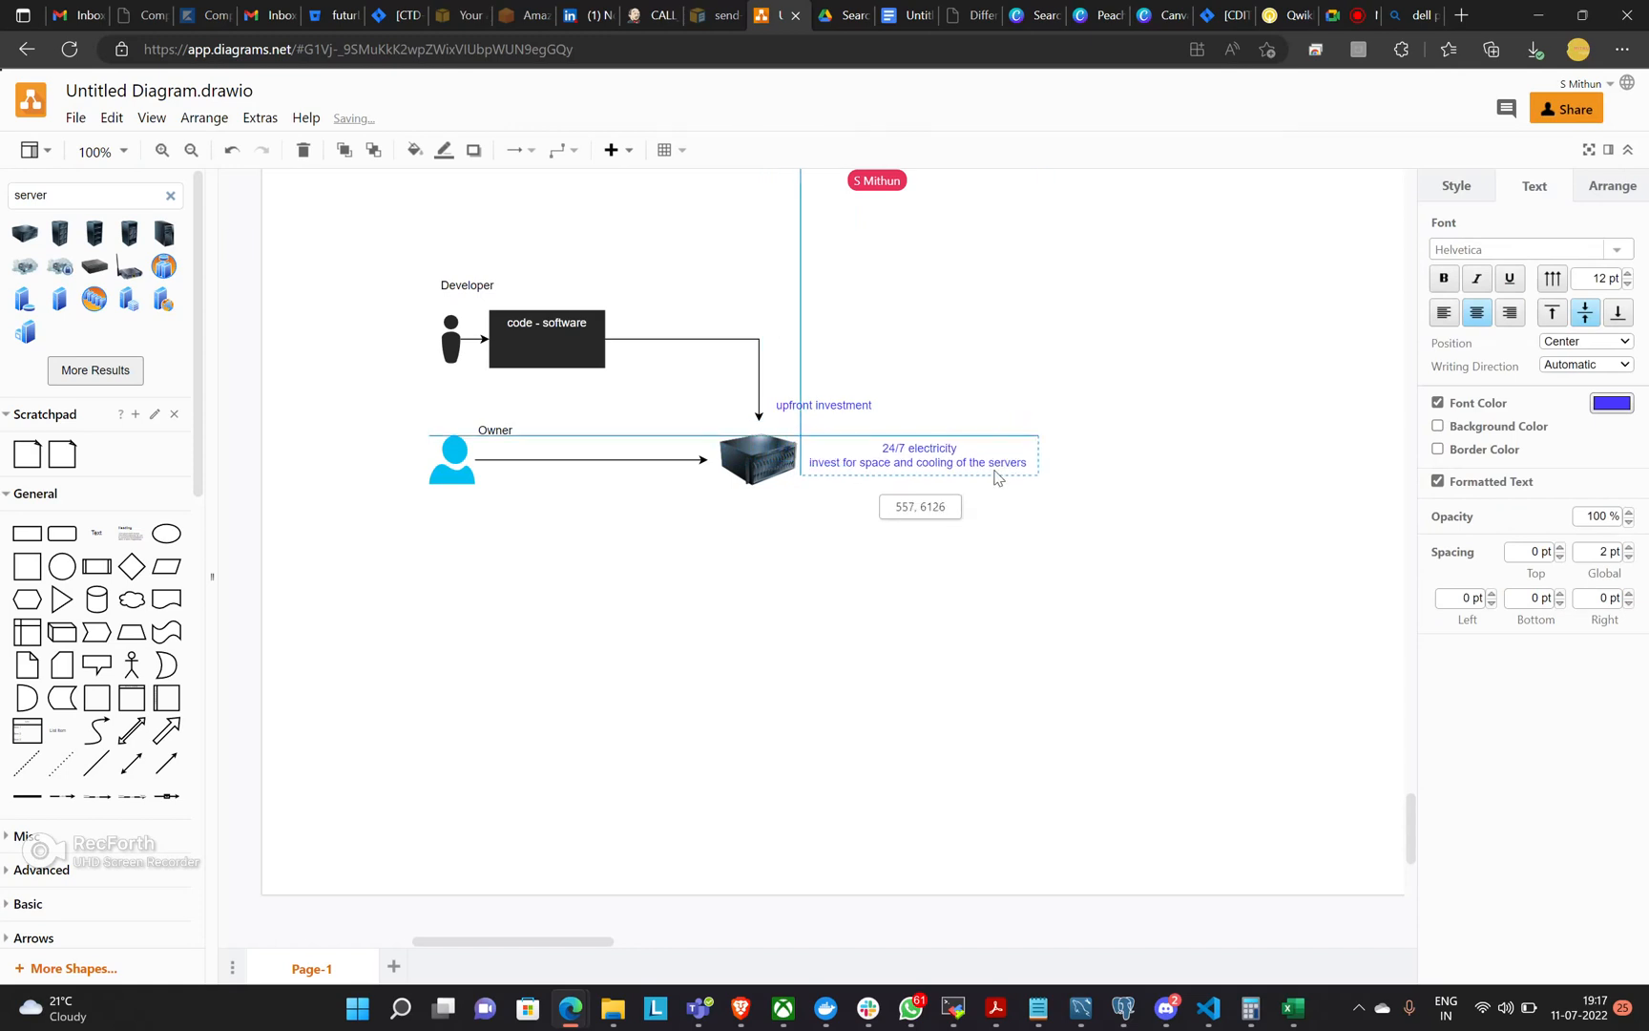
pyautogui.click(1016, 545)
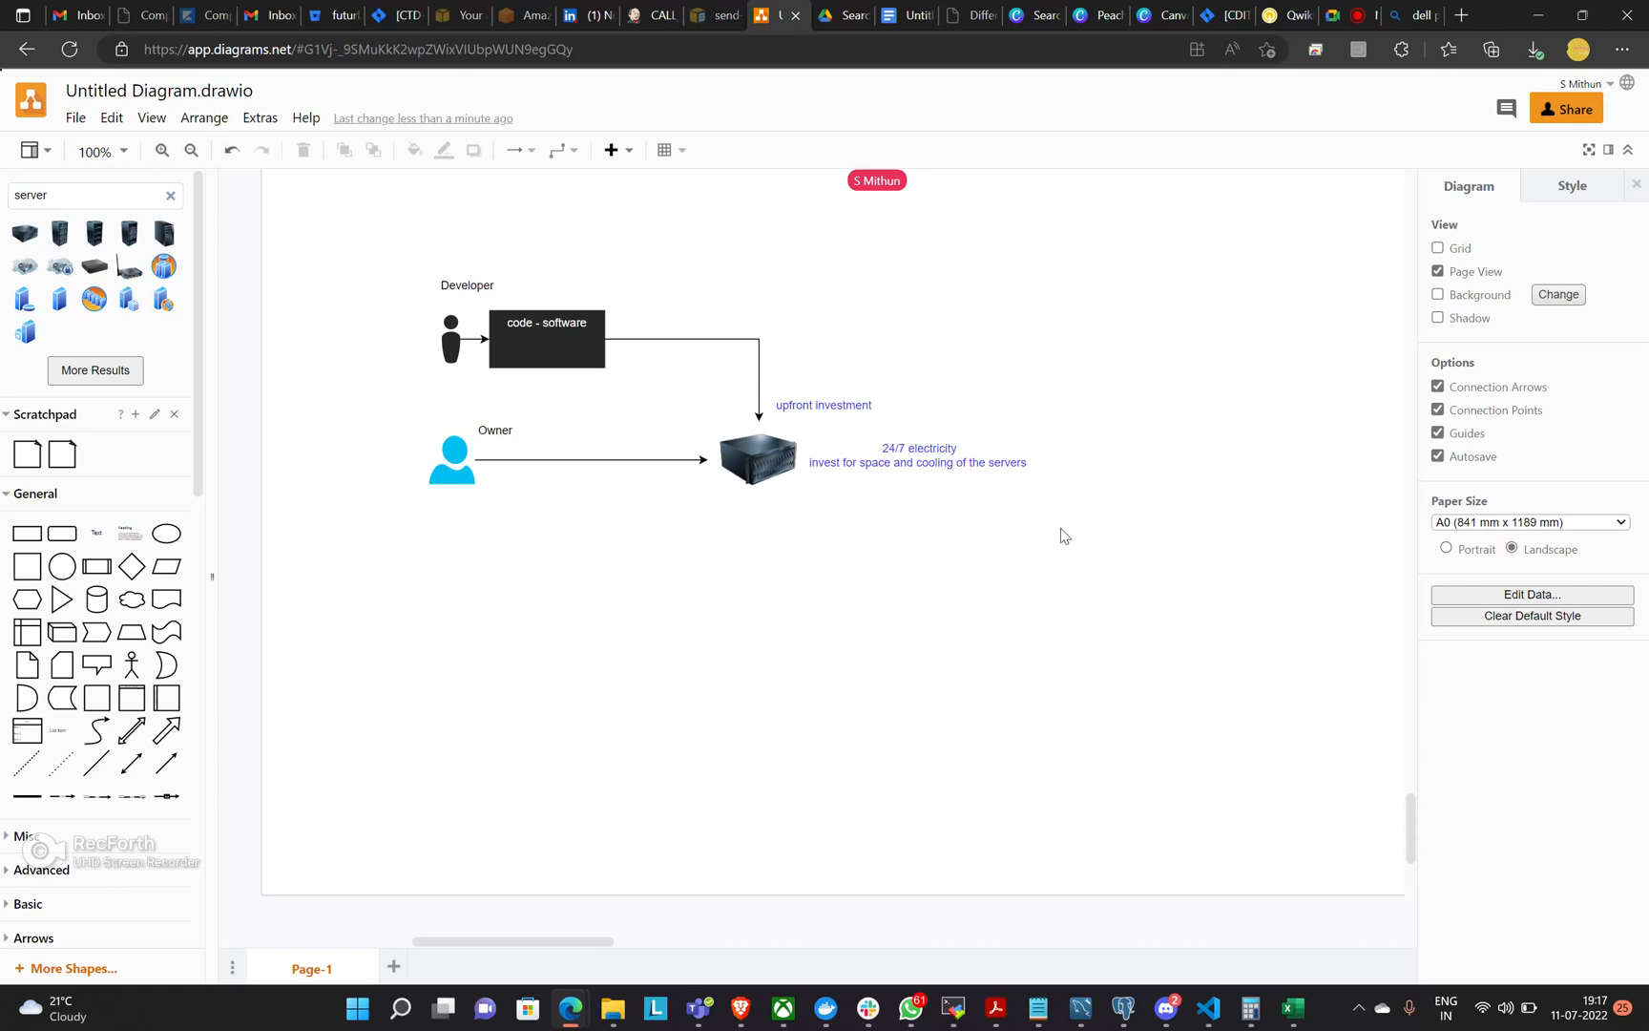
# Search the shape library for "engineer".
pyautogui.click(992, 451)
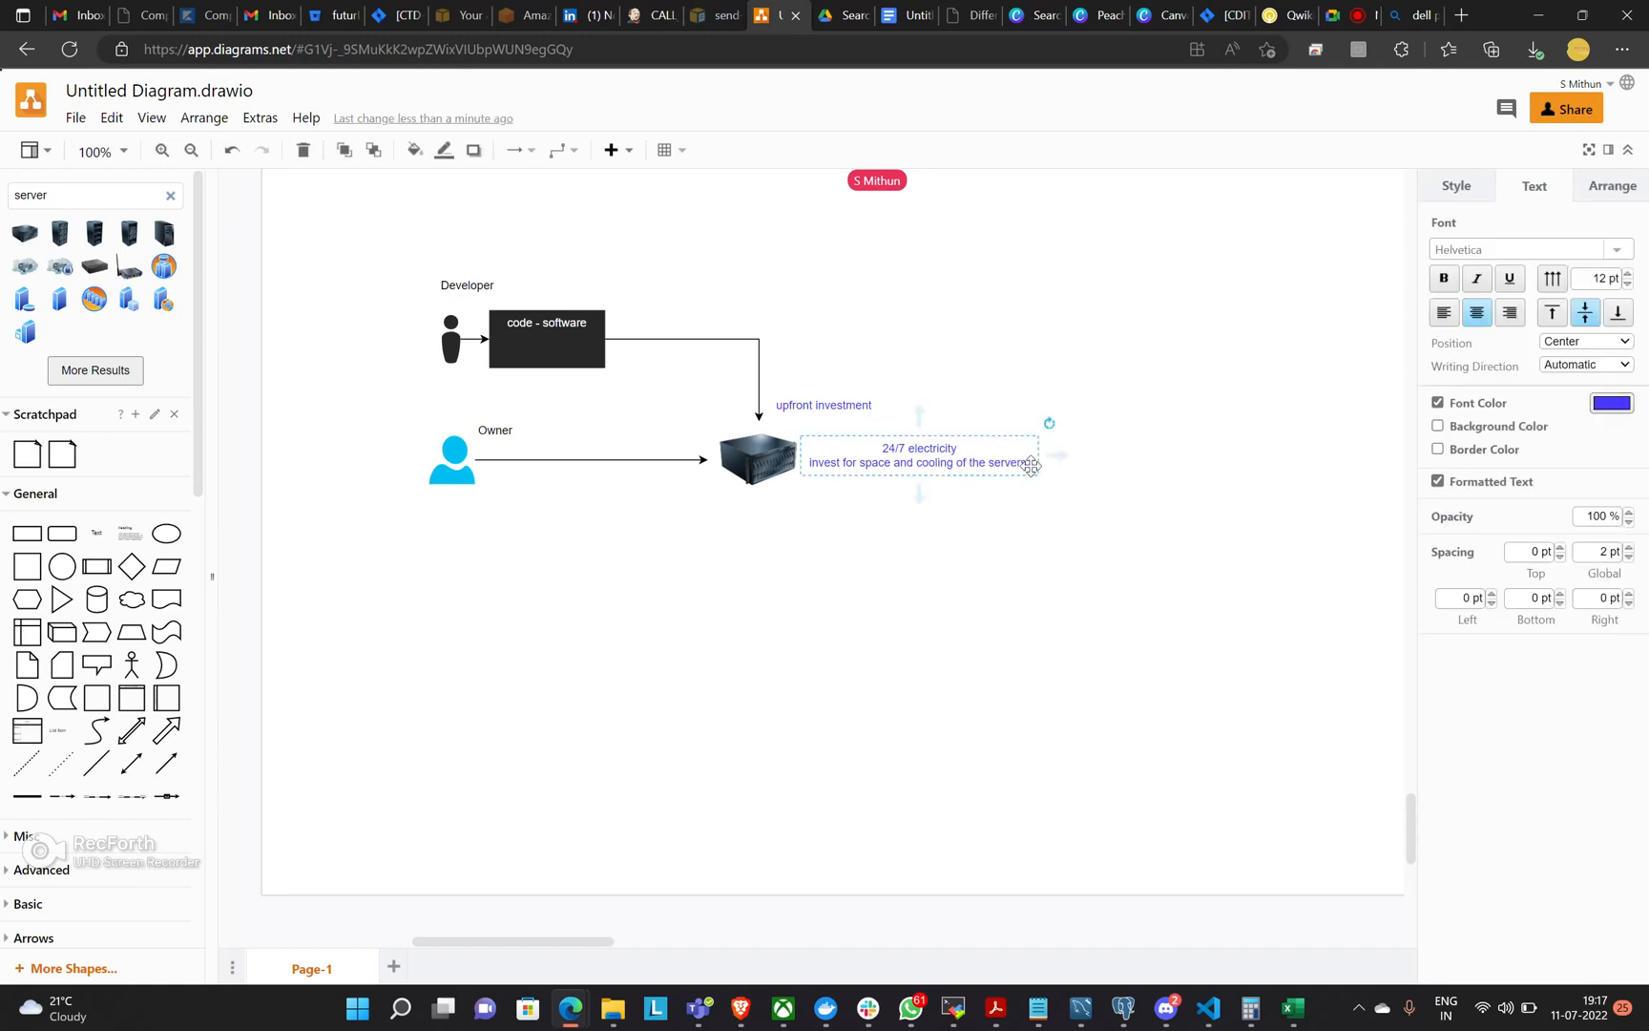
pyautogui.doubleClick(1031, 465)
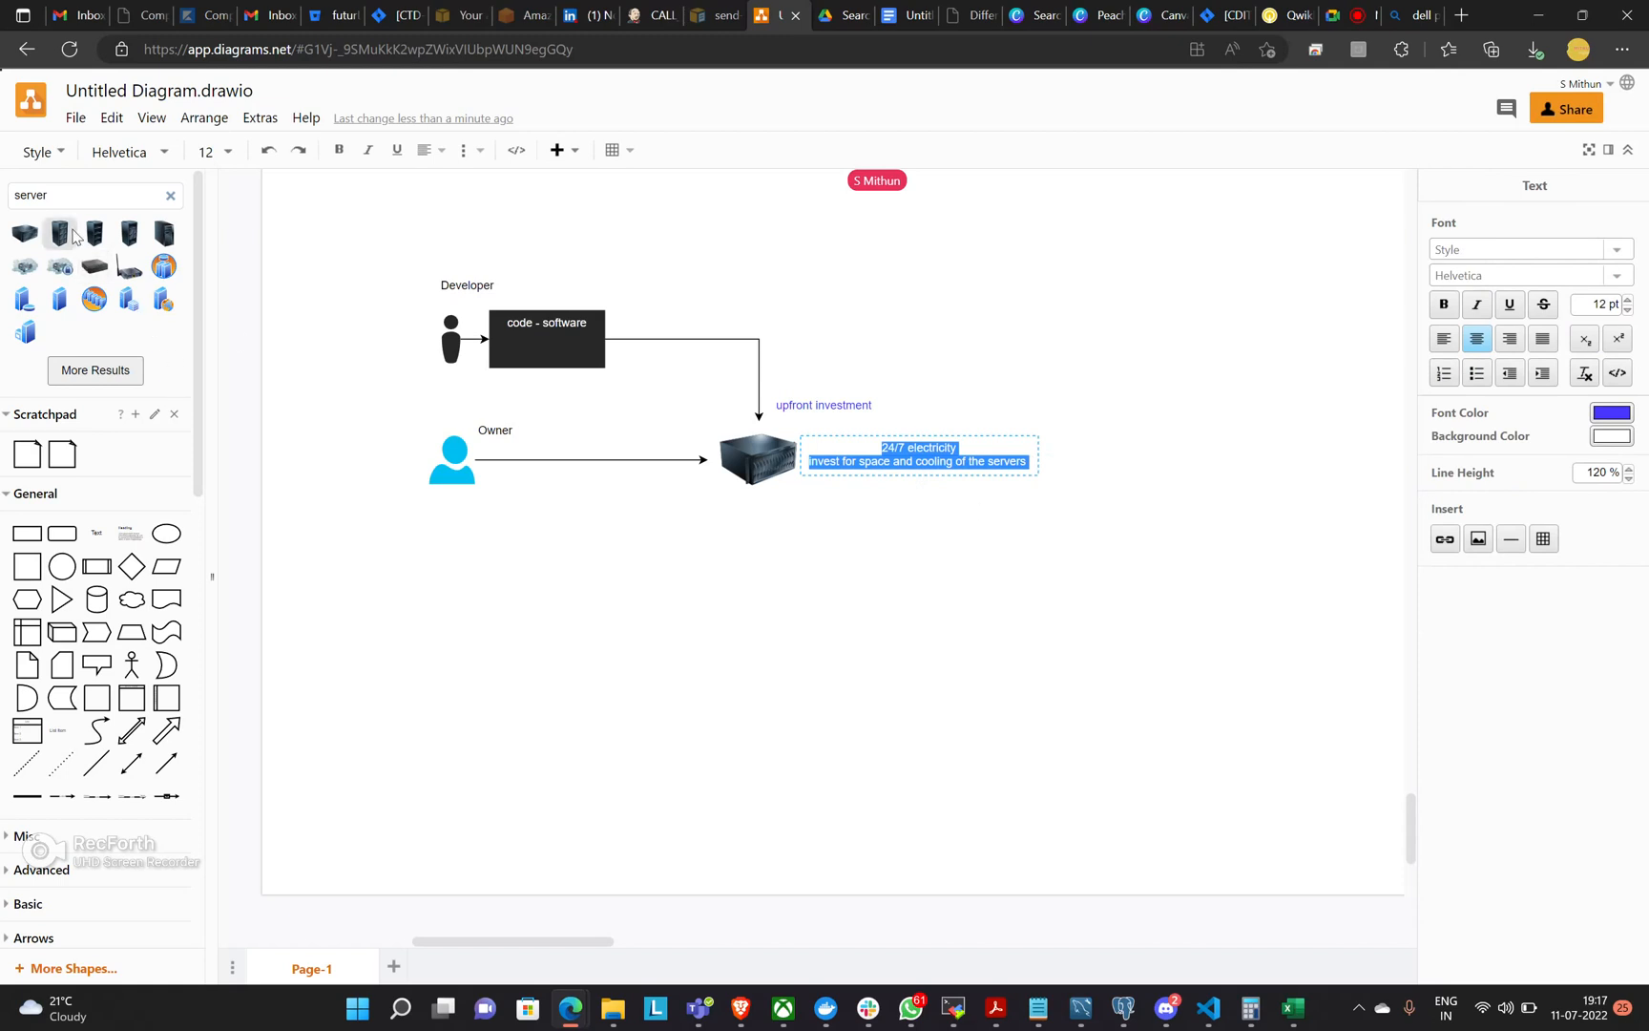
pyautogui.moveTo(59, 196); pyautogui.dragTo(3, 204)
pyautogui.write('engin')
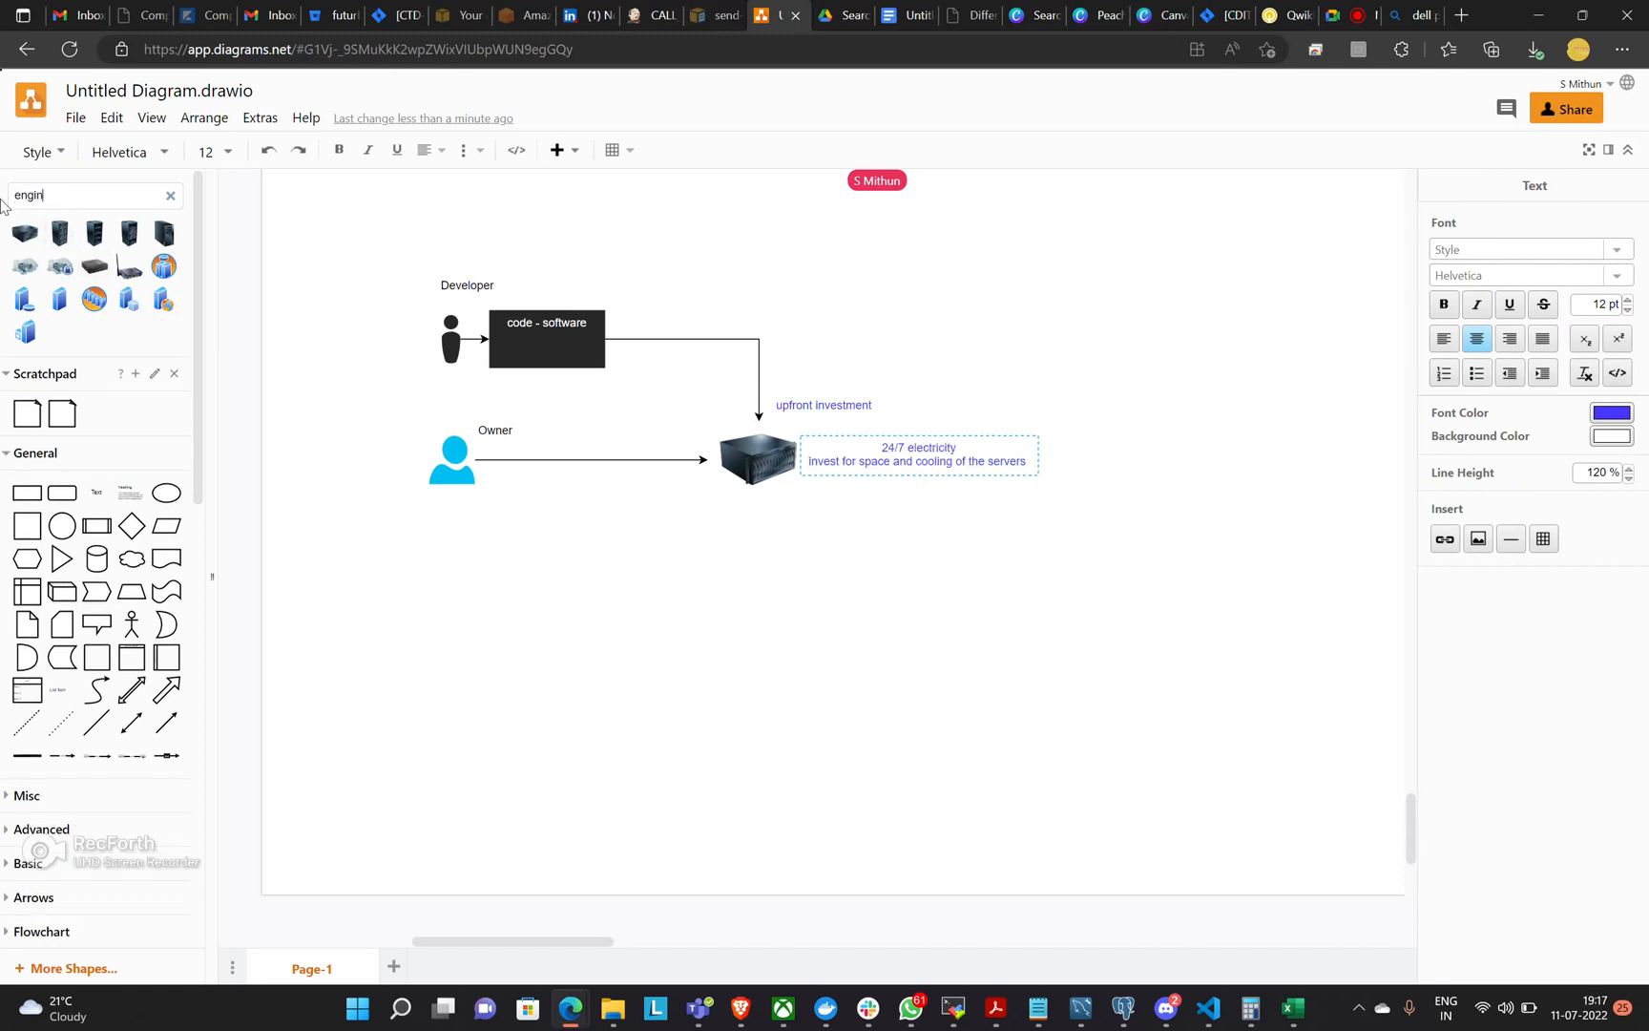
pyautogui.press('Return')
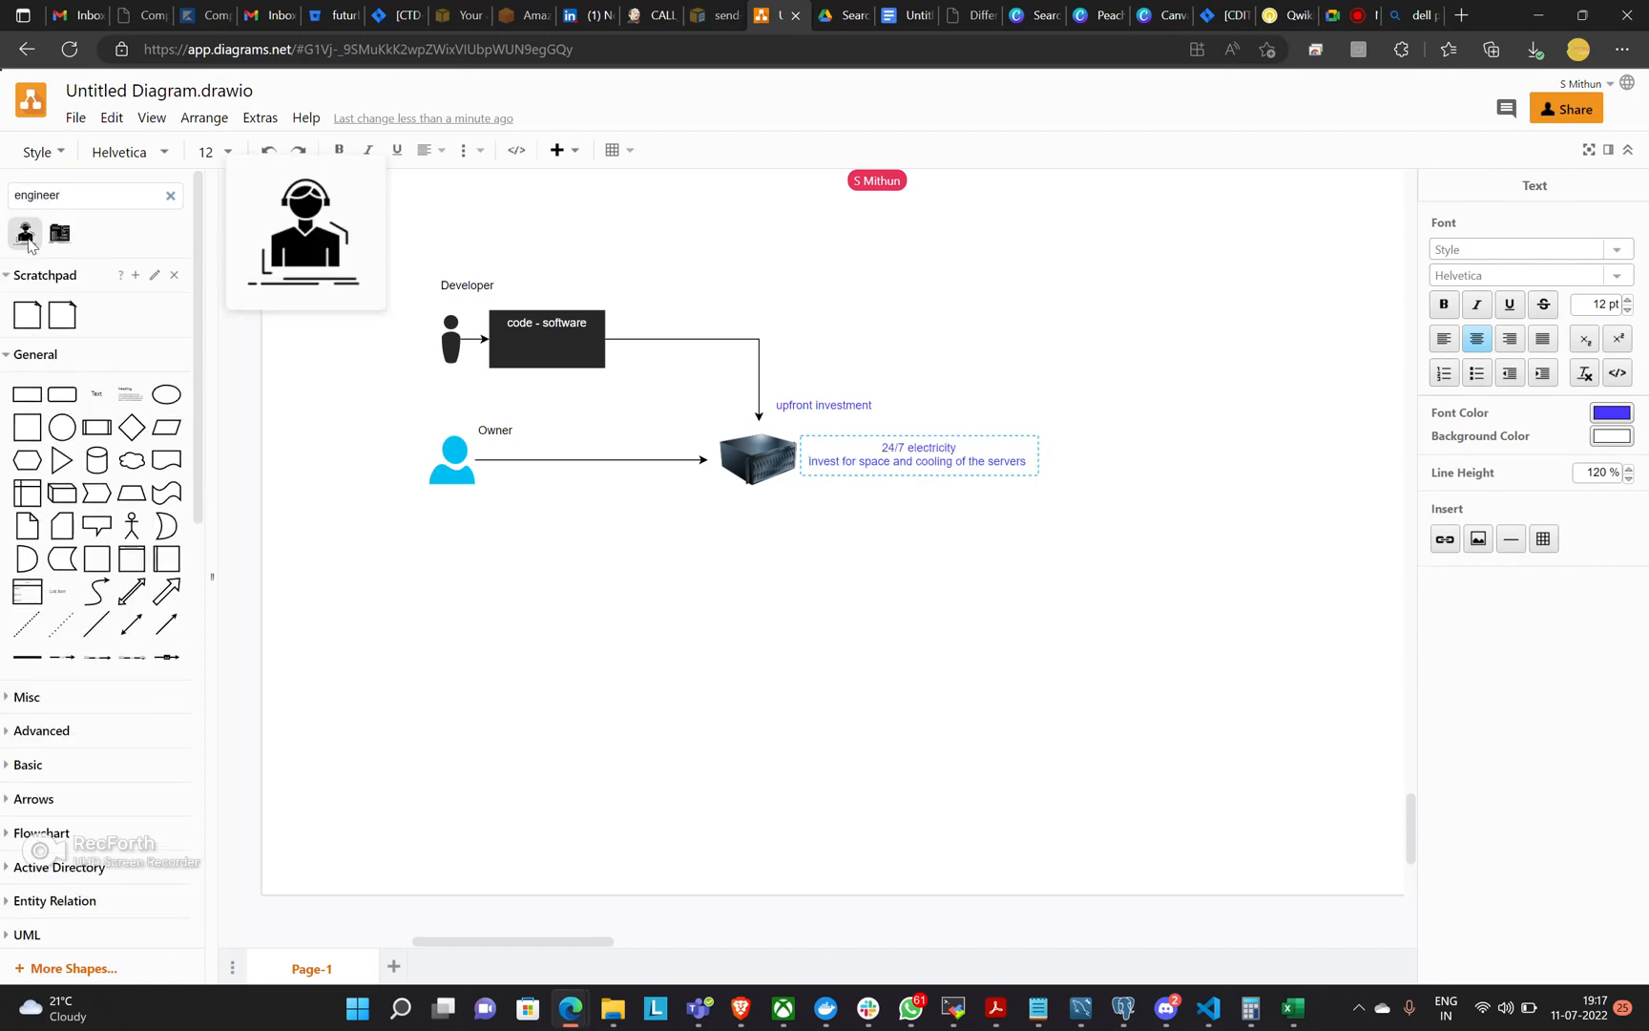
# Place the headset-wearing engineer shape below and right of the server and connect it with an arrow to the server's underside.
pyautogui.click(26, 235)
pyautogui.moveTo(829, 523)
pyautogui.mouseDown()
pyautogui.moveTo(905, 695)
pyautogui.moveTo(912, 663)
pyautogui.moveTo(759, 468)
pyautogui.mouseUp()
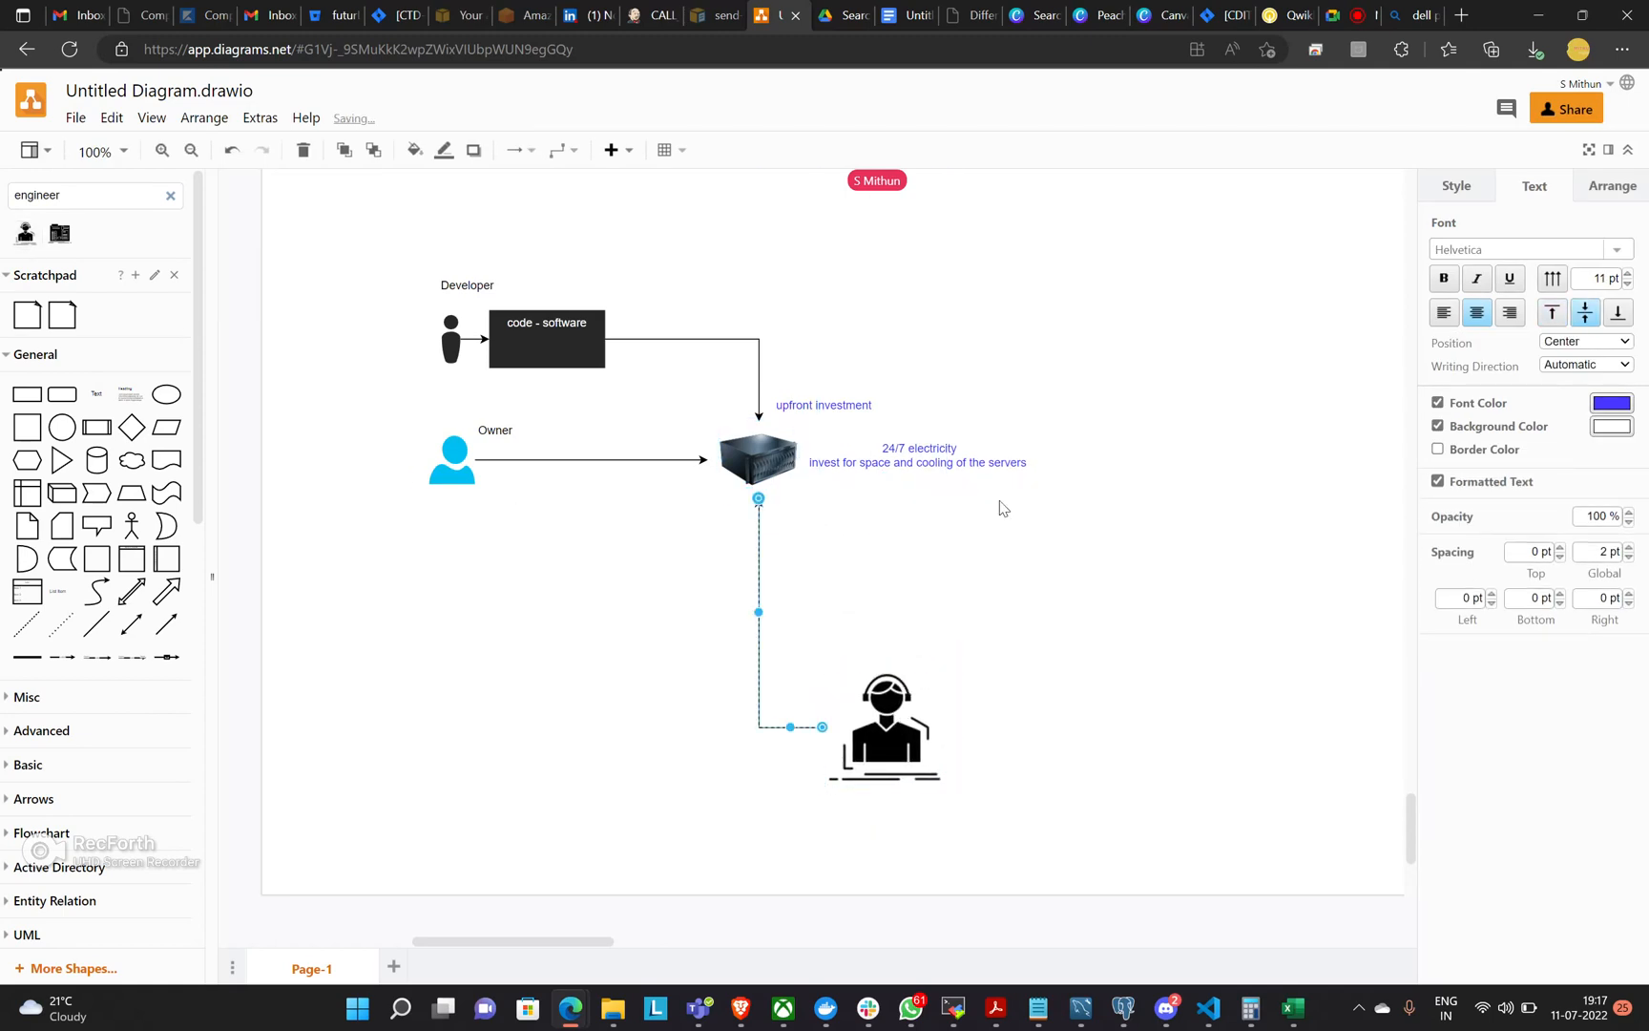
pyautogui.click(1188, 489)
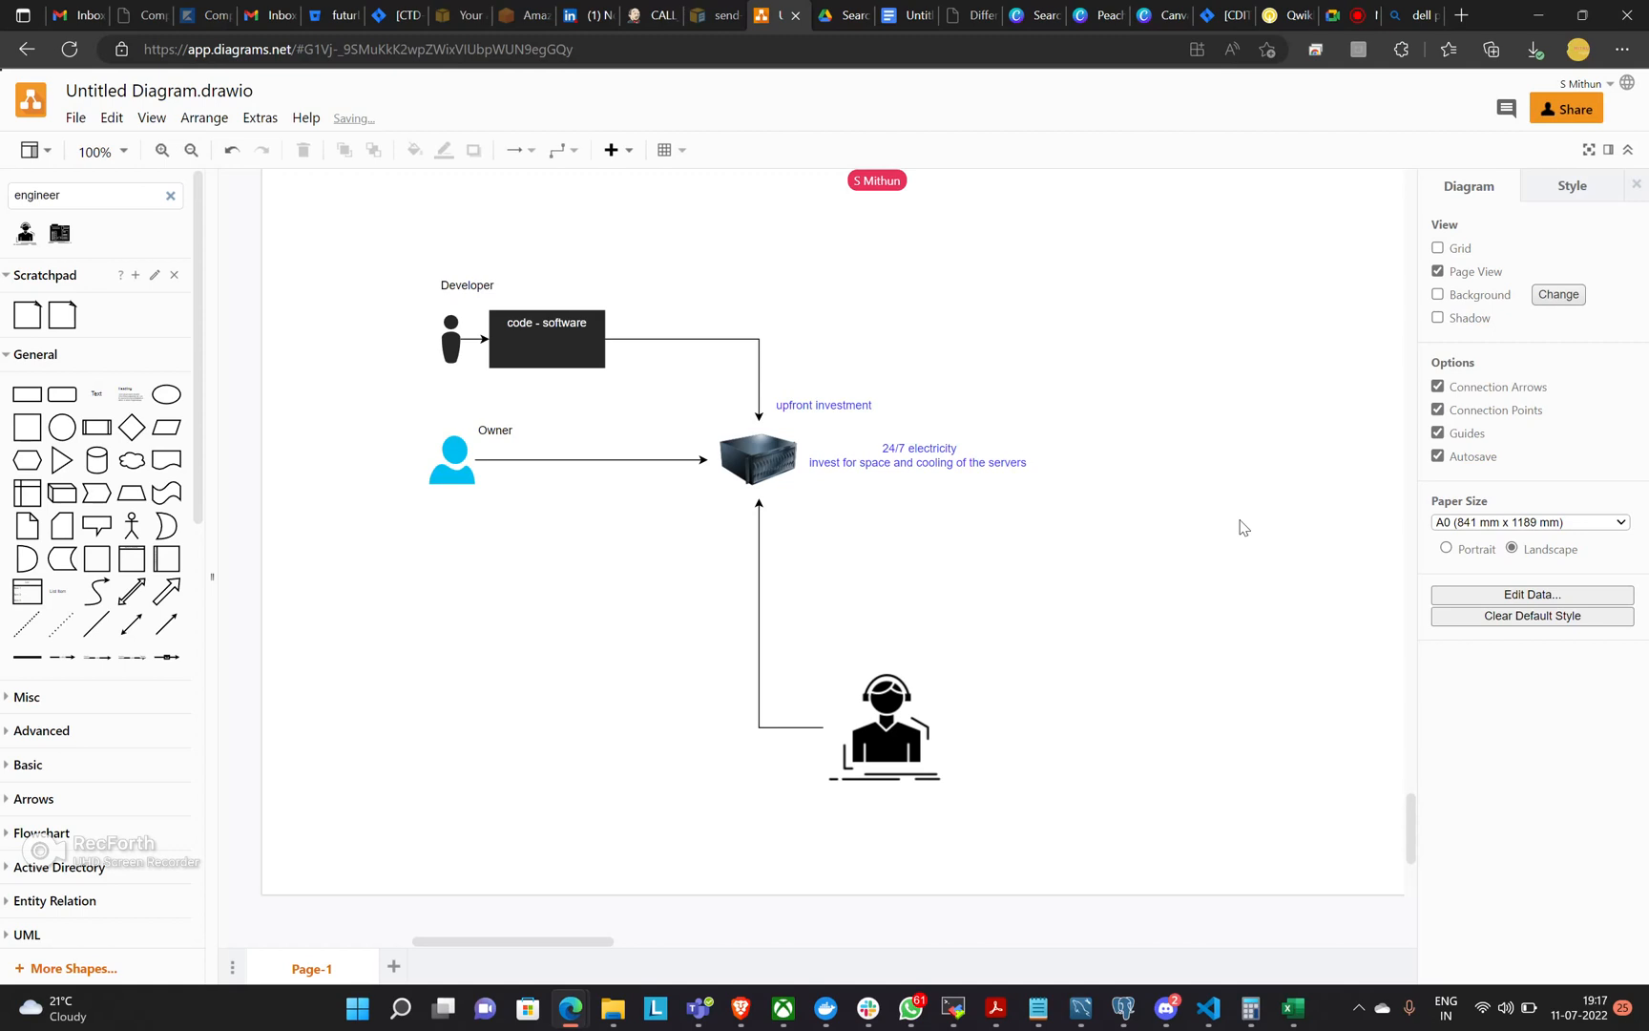